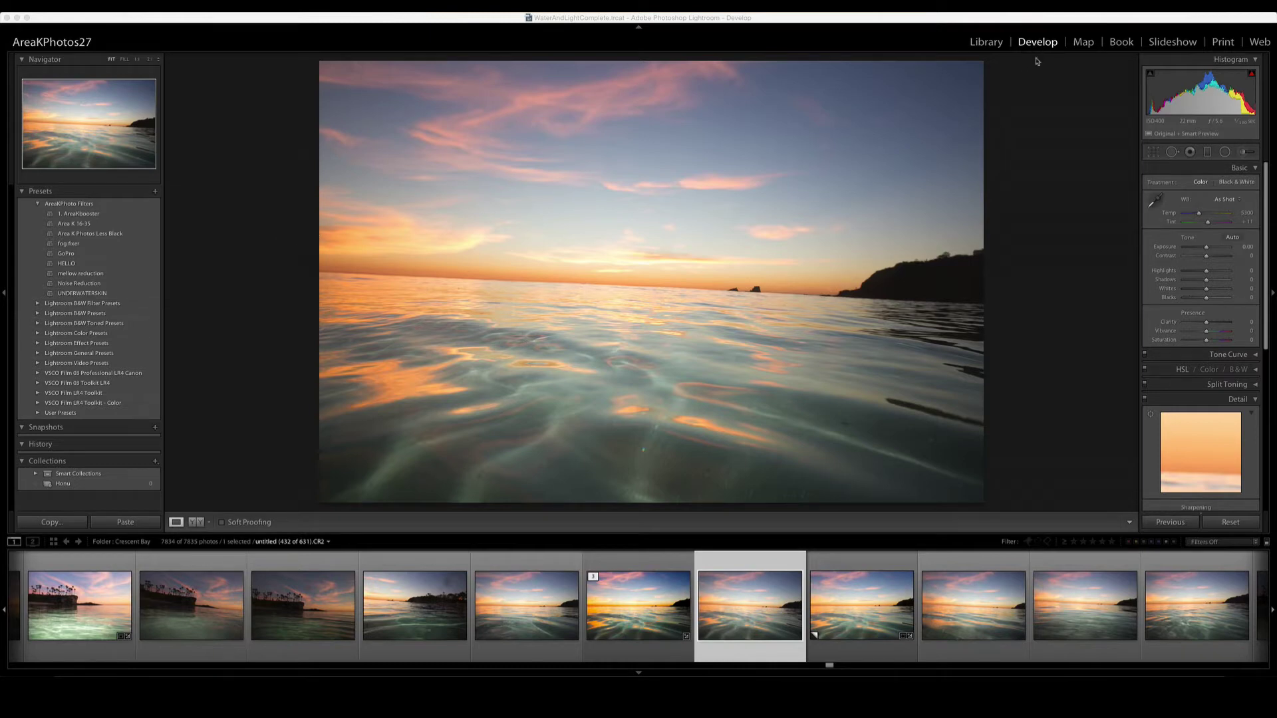
Show the sunset water photo in the Develop module with the filmstrip and the presets side panel hidden
click(1039, 47)
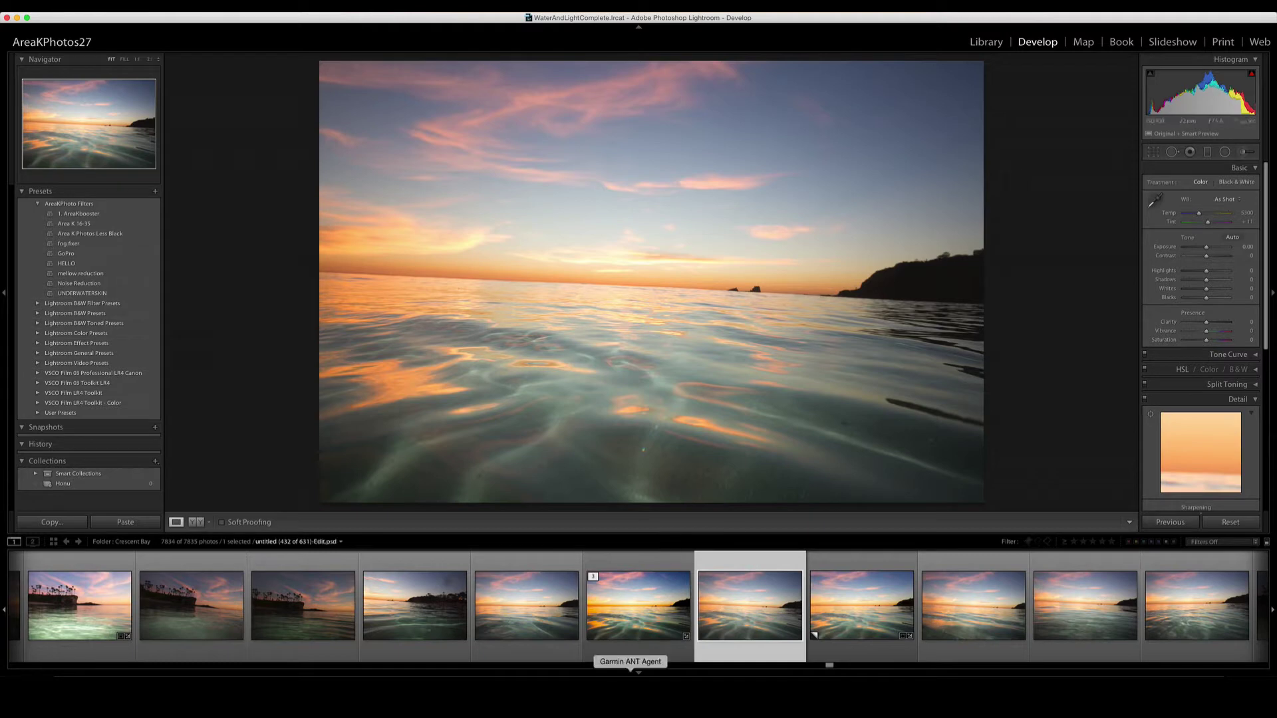
click(639, 675)
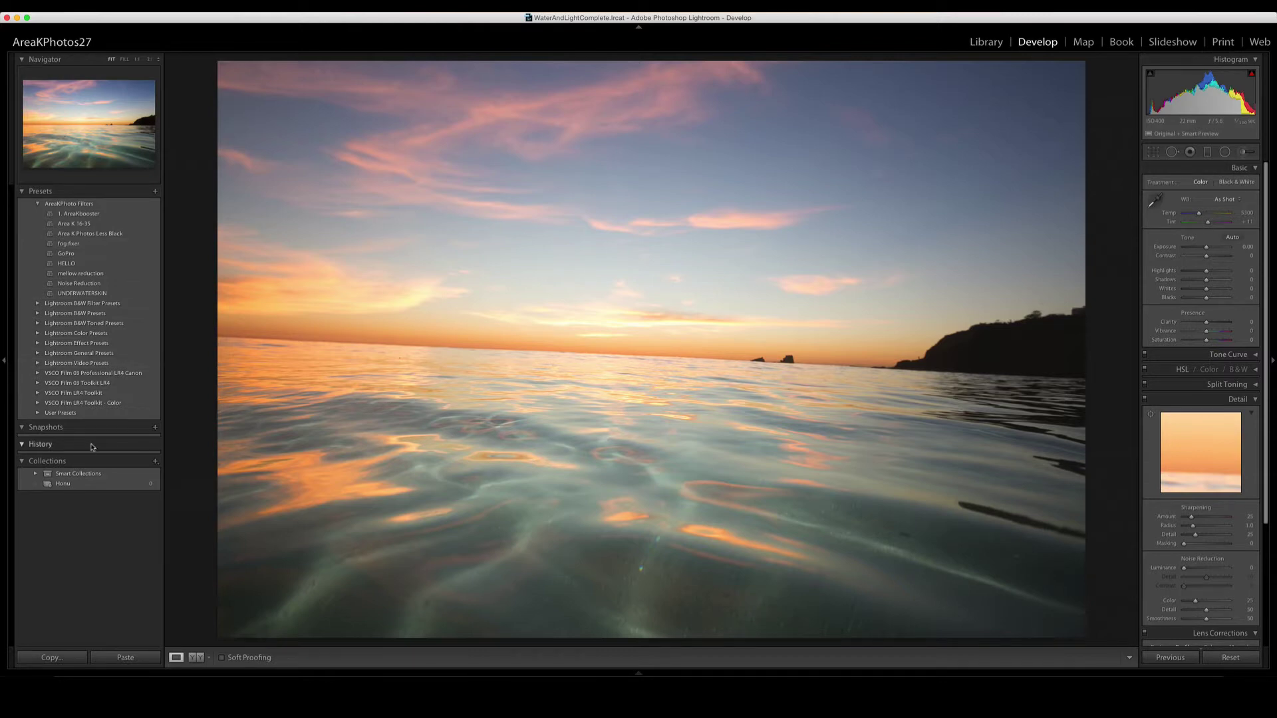
click(5, 363)
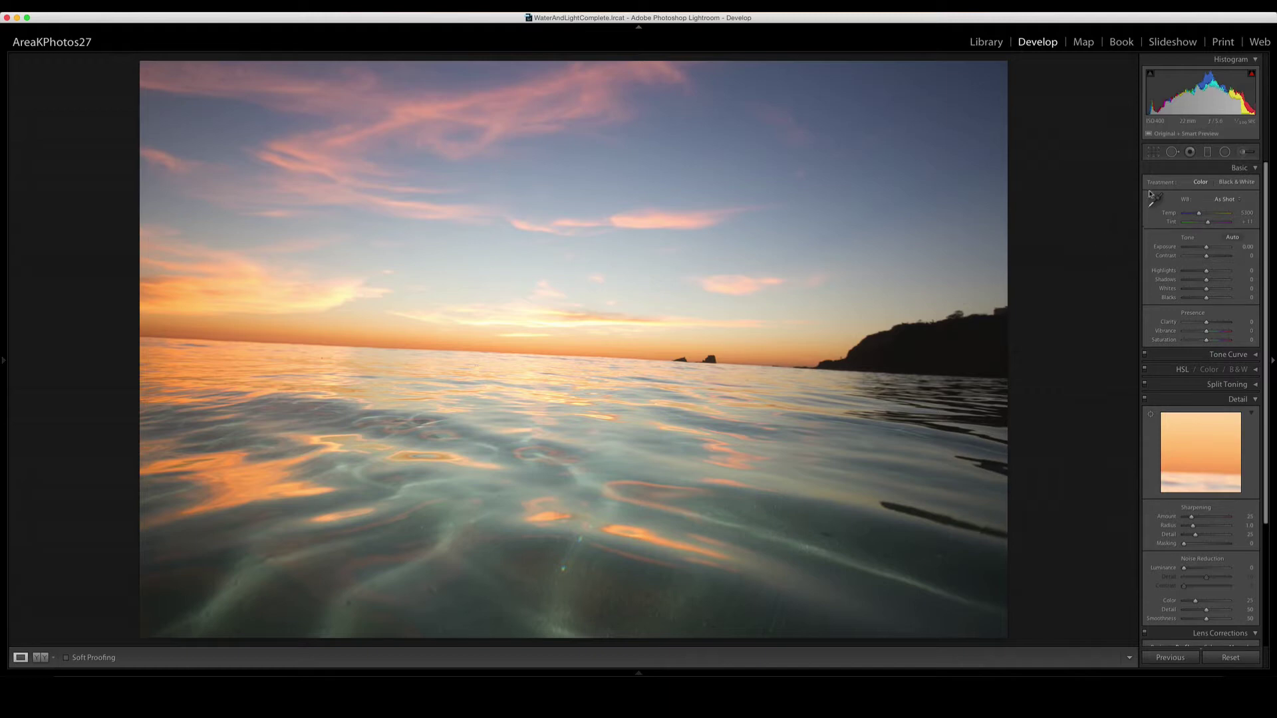
Rotate the photo in Crop & Straighten and level it along the sea horizon with the Straighten tool, to an angle of -2.59
click(1152, 152)
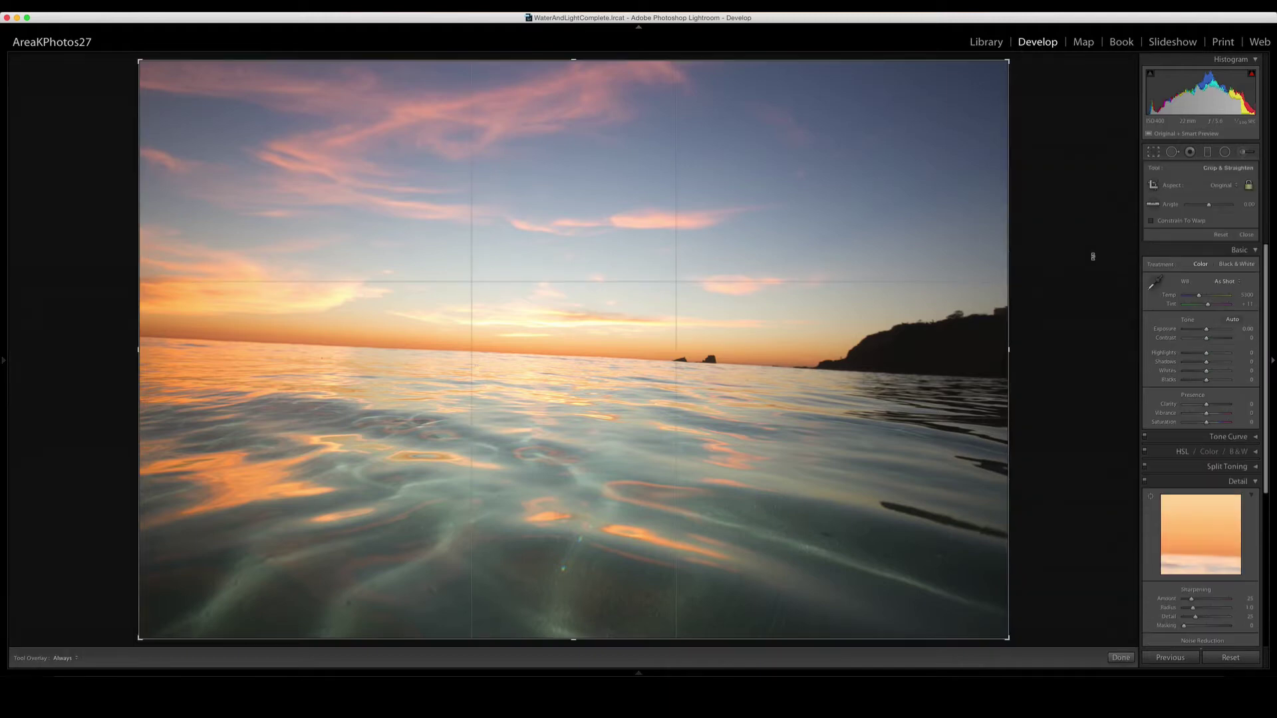
drag(1073, 285, 1072, 272)
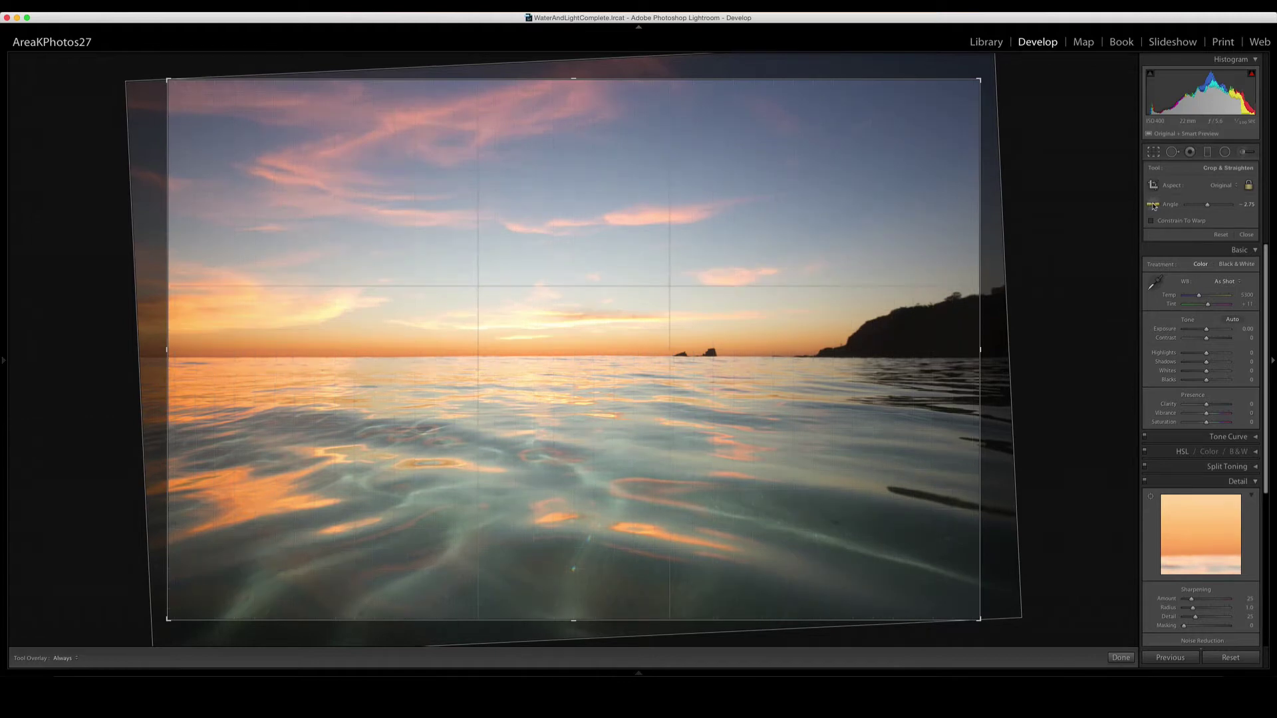
click(1154, 206)
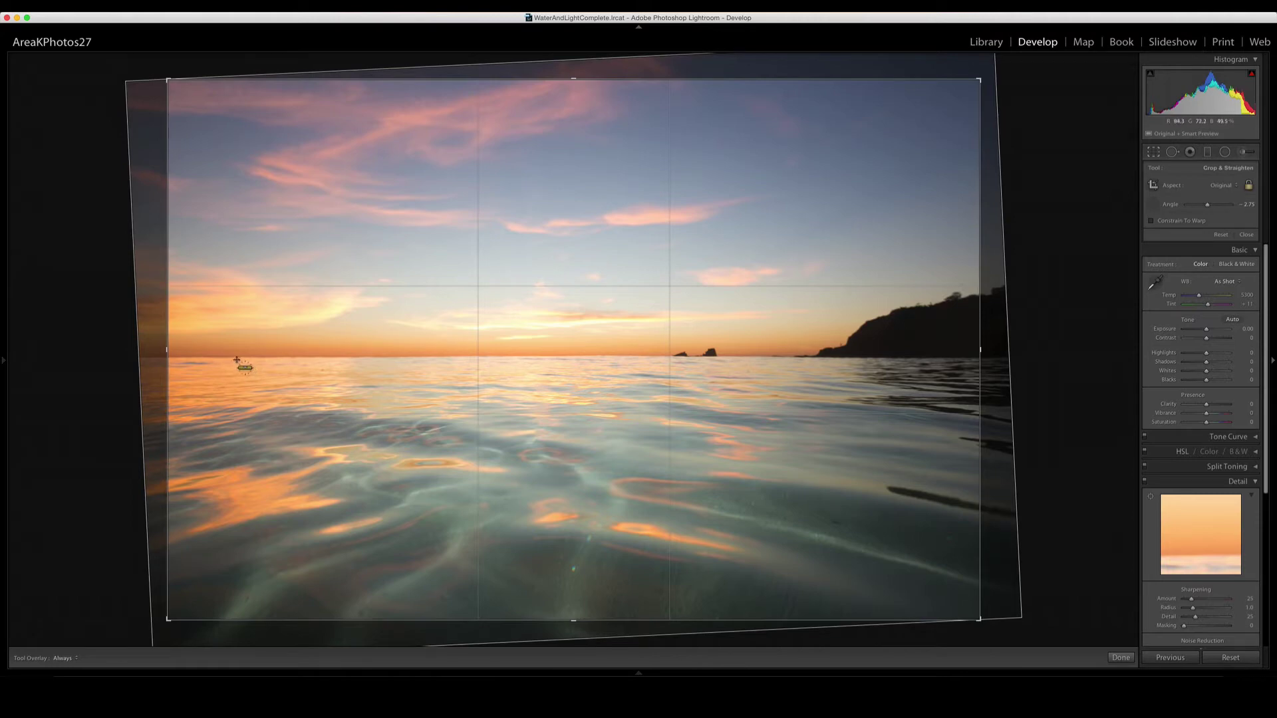
drag(235, 358, 787, 358)
drag(787, 357, 787, 356)
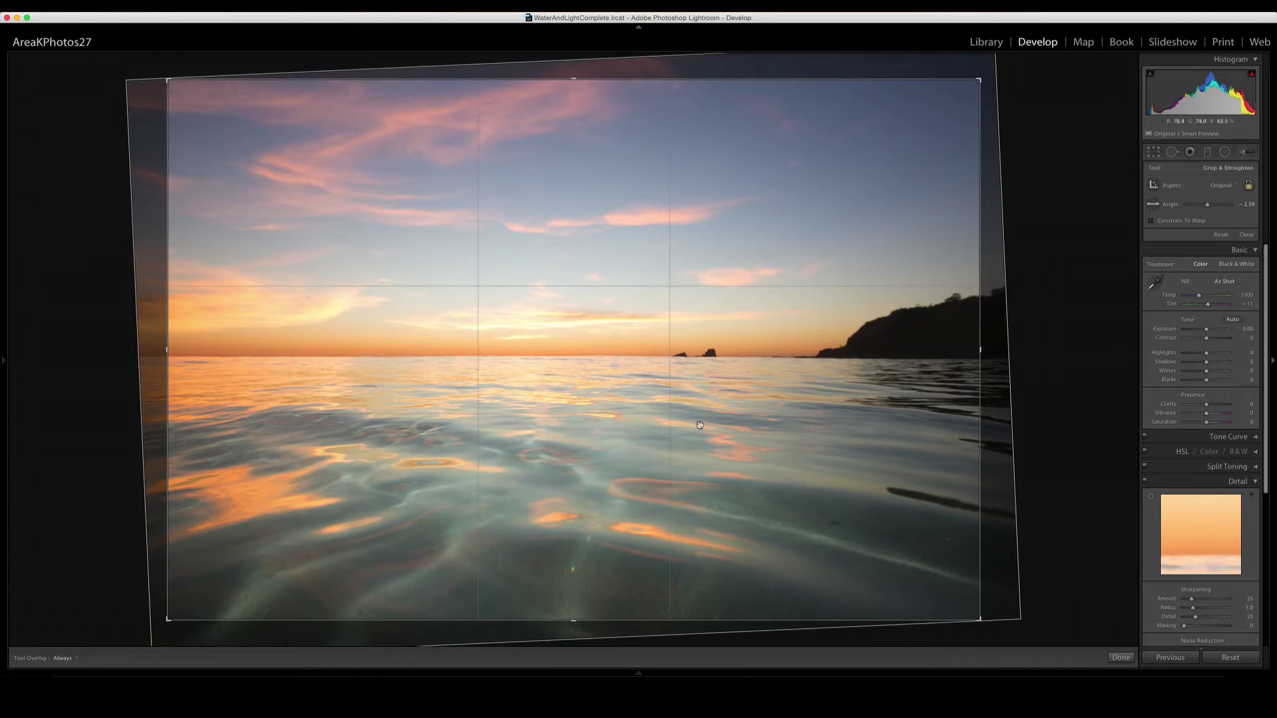
Reposition the photo sideways within the crop frame and apply the crop
drag(711, 425, 764, 425)
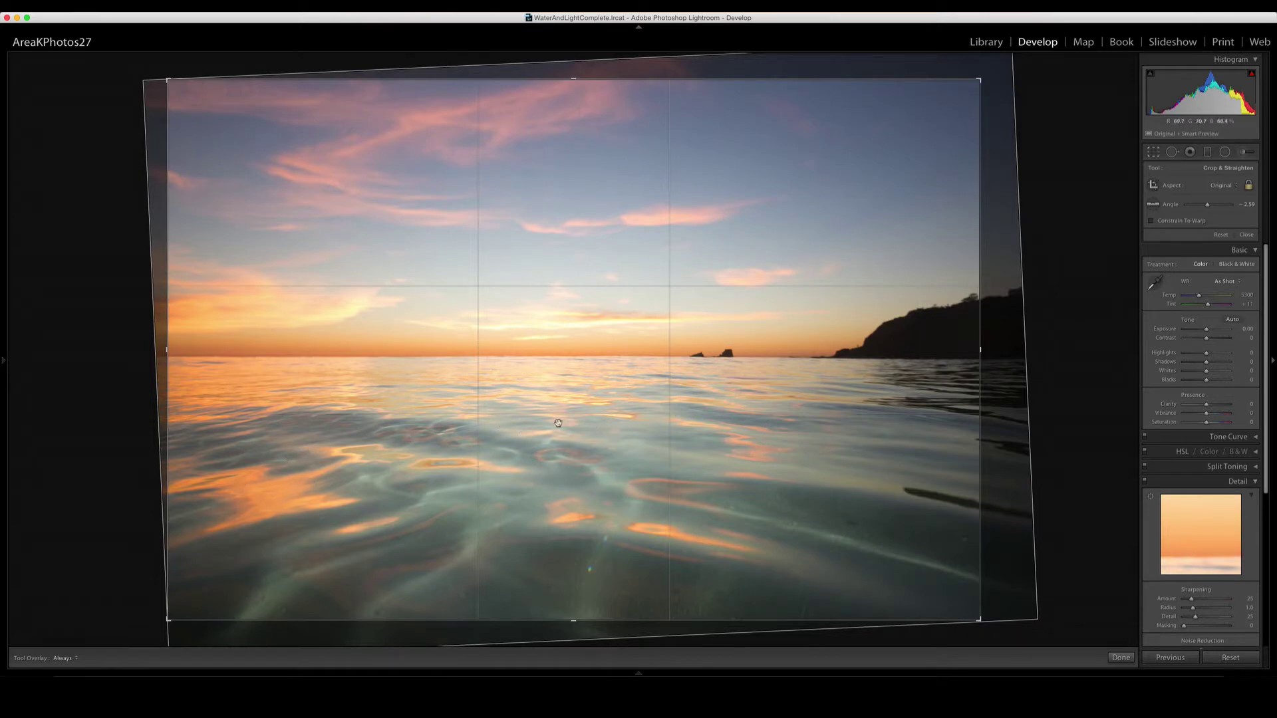
drag(639, 428, 622, 429)
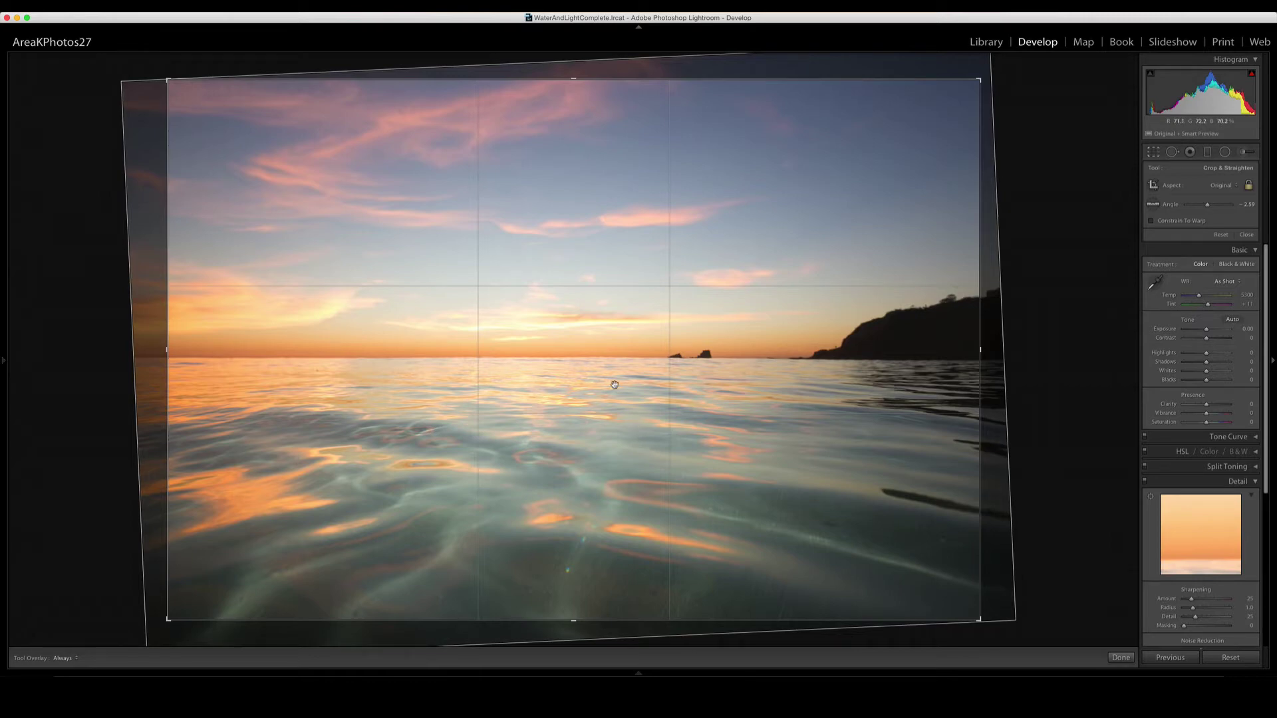
key(Return)
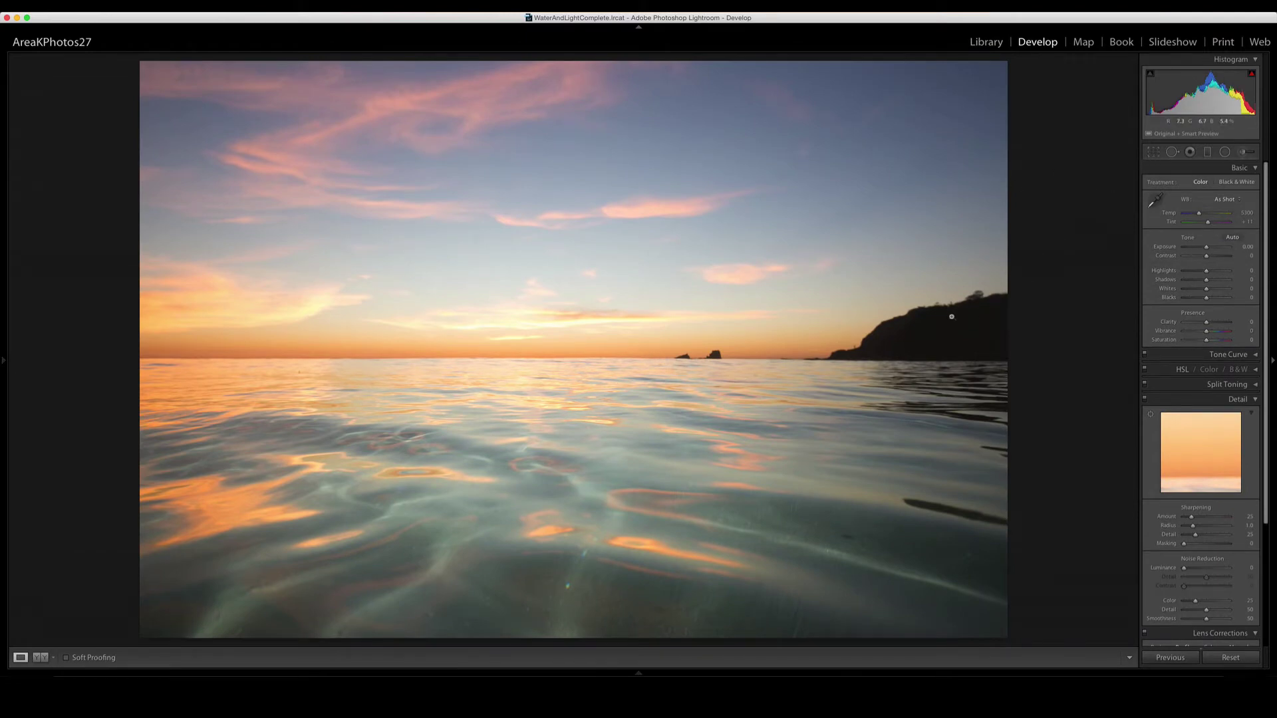
Enable the lens profile corrections, comparing the photo with and without them, and adjust the profile's vignetting amount slightly
scroll(1191, 454, down, 2)
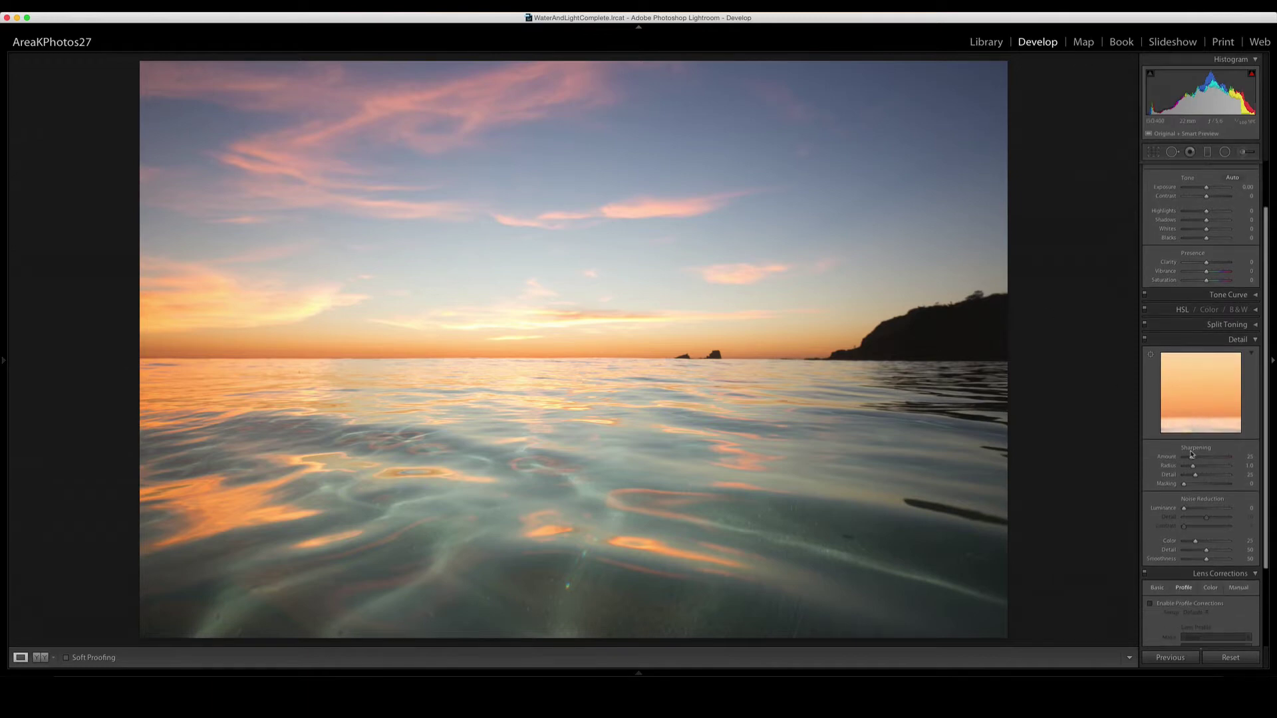
scroll(1191, 455, down, 4)
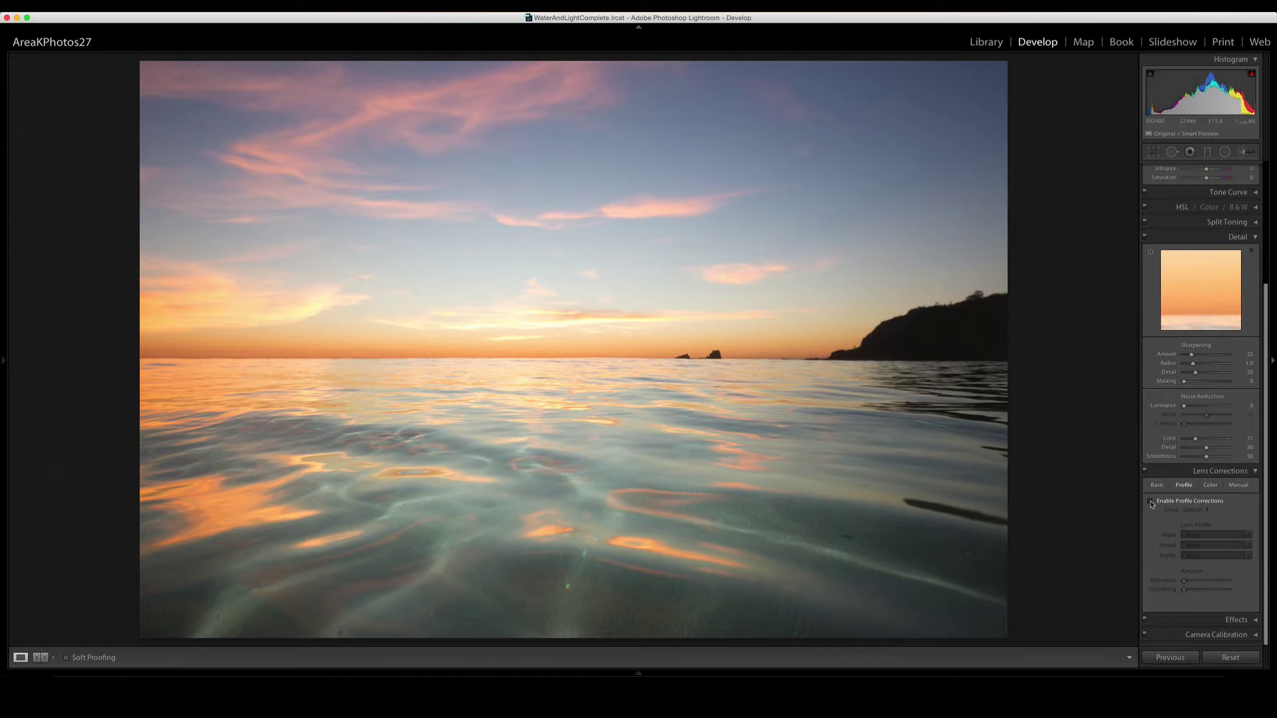
click(1150, 502)
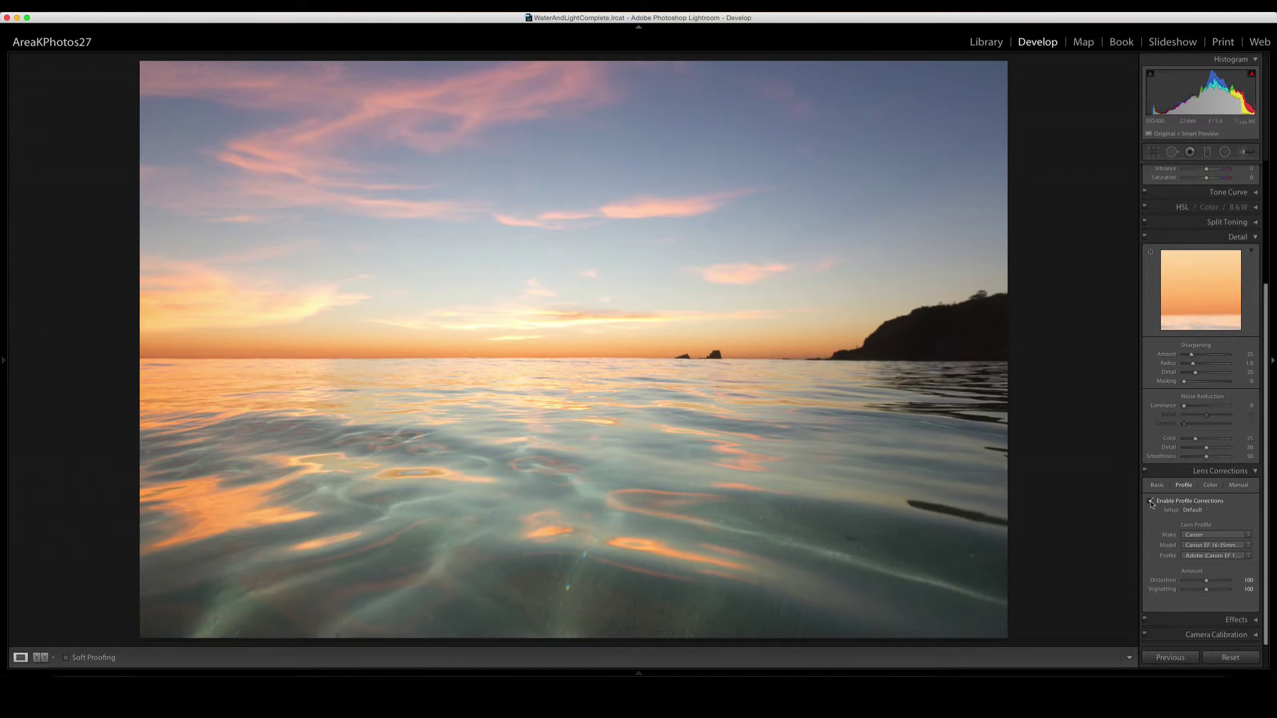
click(1151, 502)
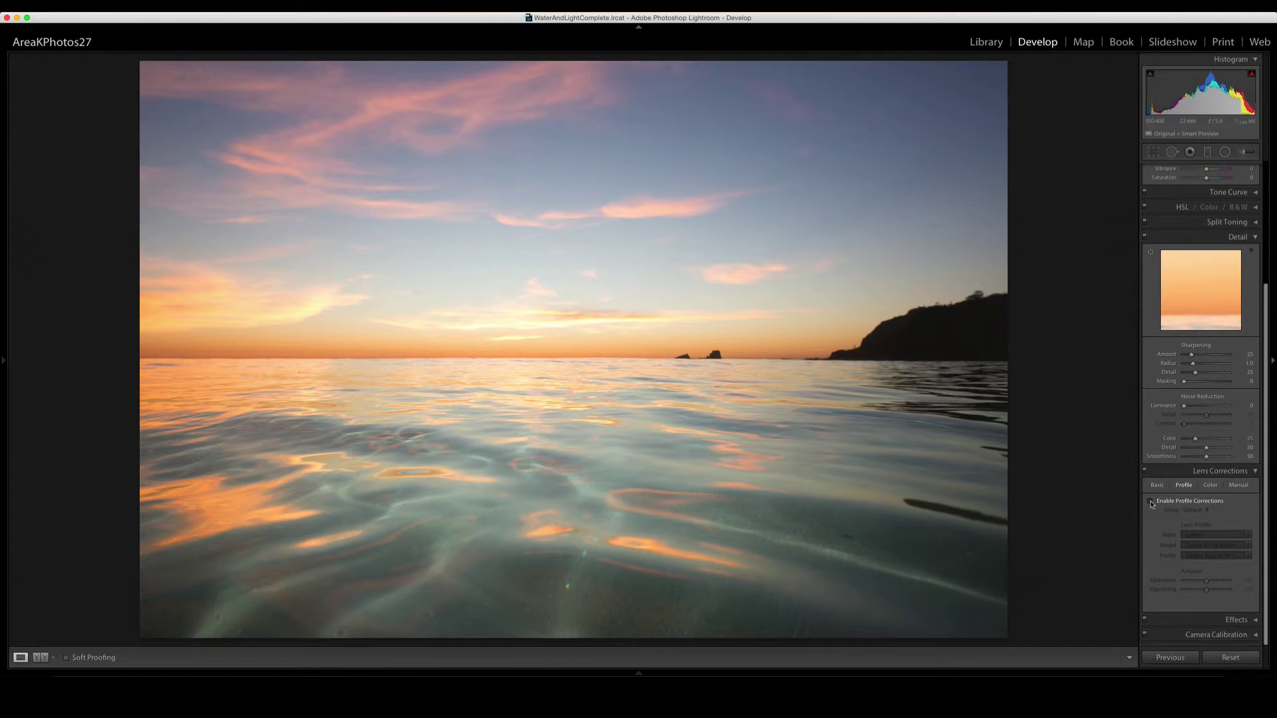
click(1151, 503)
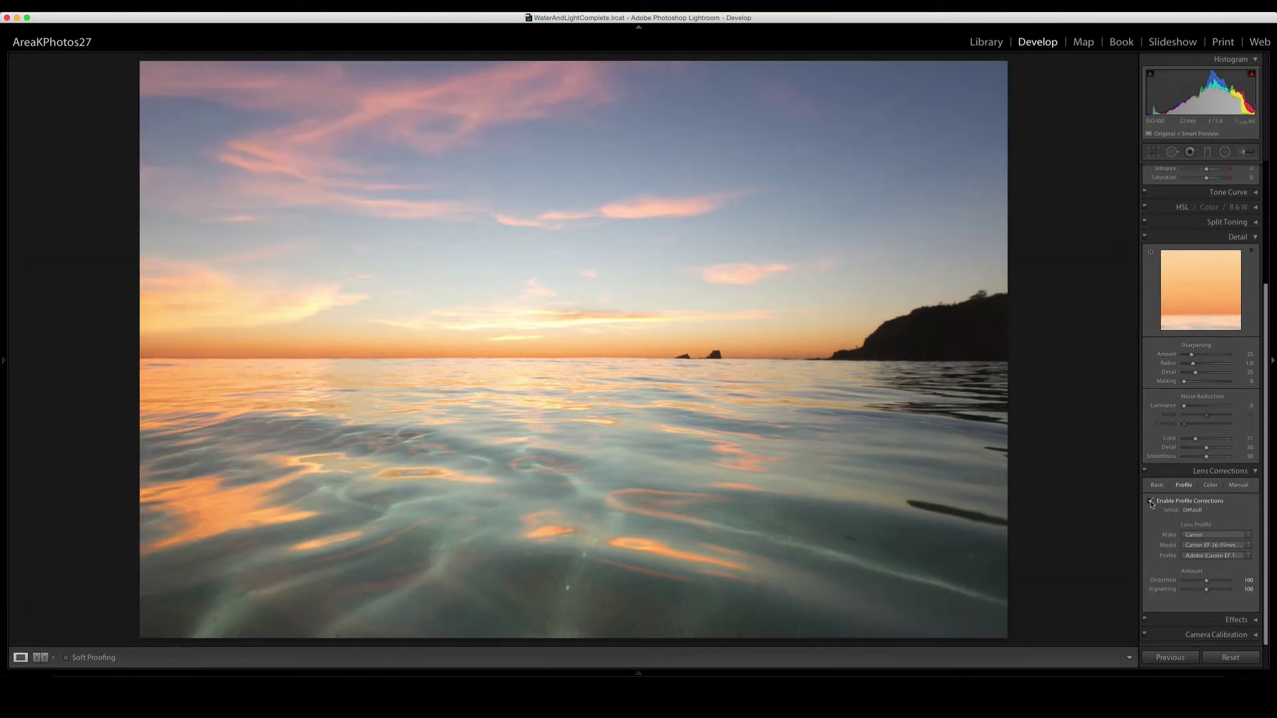
click(1151, 502)
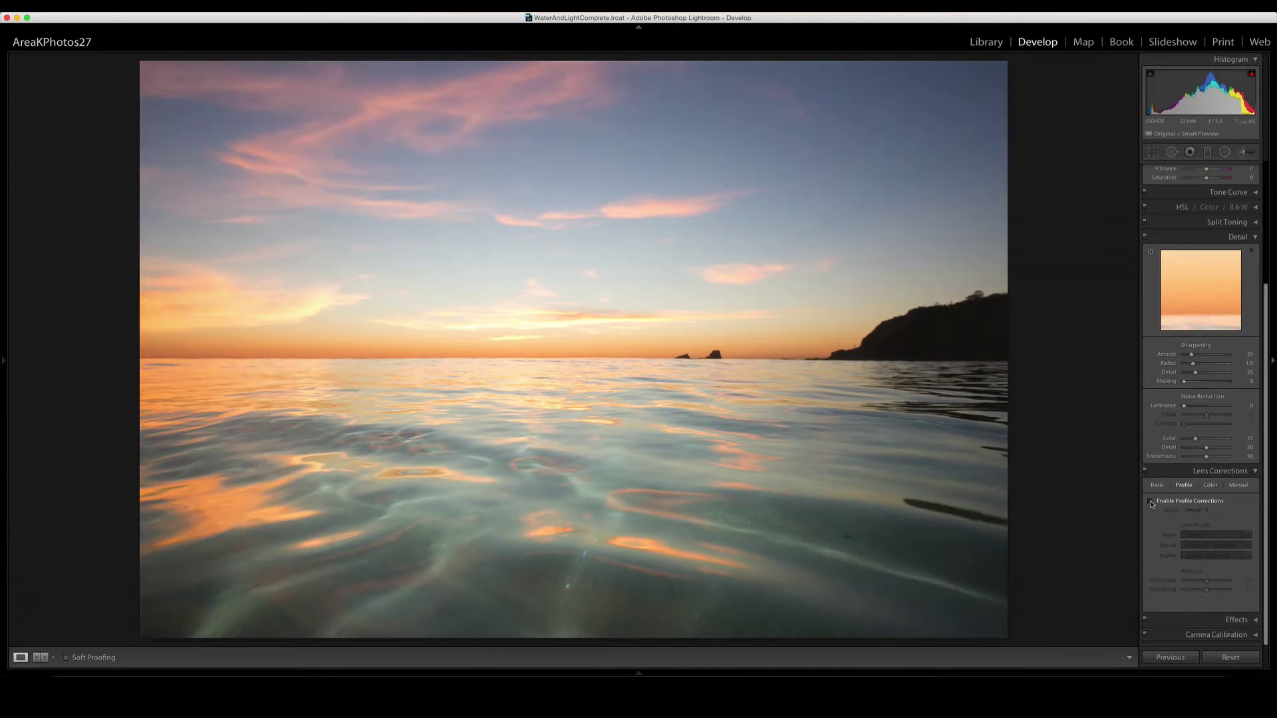
click(1151, 502)
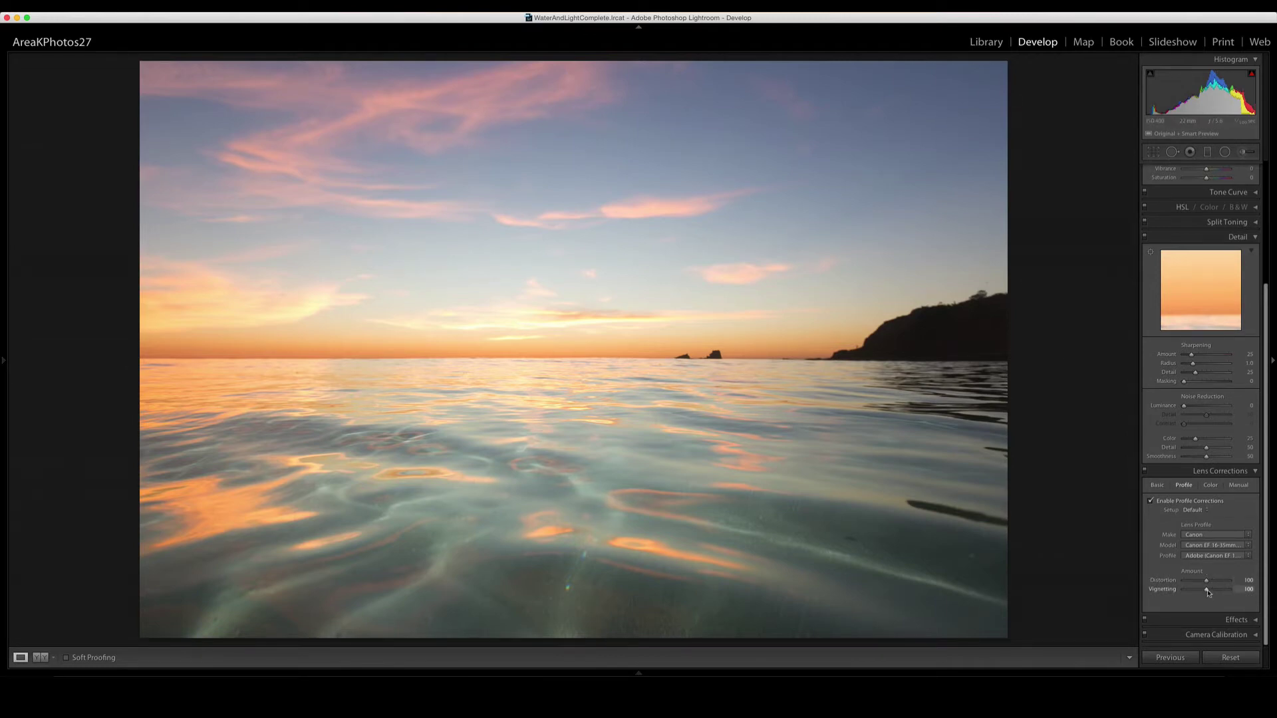
mouse_move(1207, 590)
mouse_down()
mouse_move(1184, 591)
mouse_move(1246, 590)
mouse_move(1197, 591)
mouse_move(1213, 591)
mouse_up()
click(1255, 471)
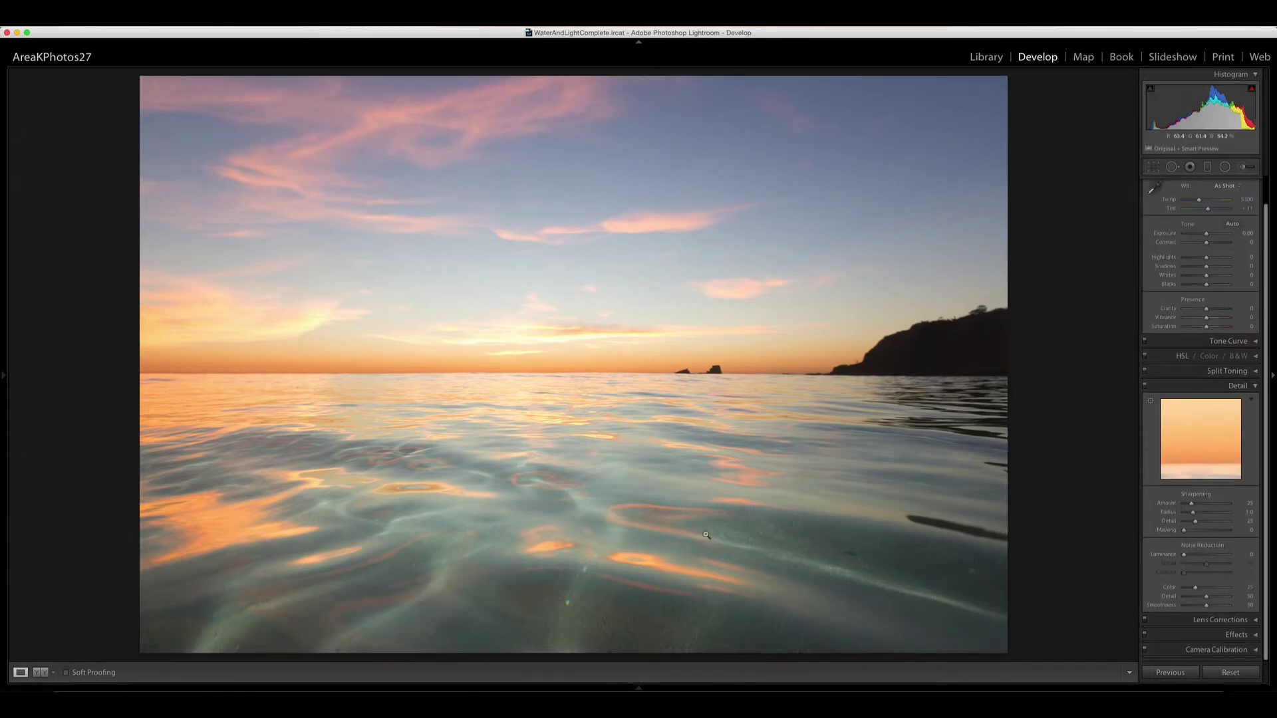
Examine the enlarged water, horizon, rocks and headland for dust spots and blemishes
click(562, 447)
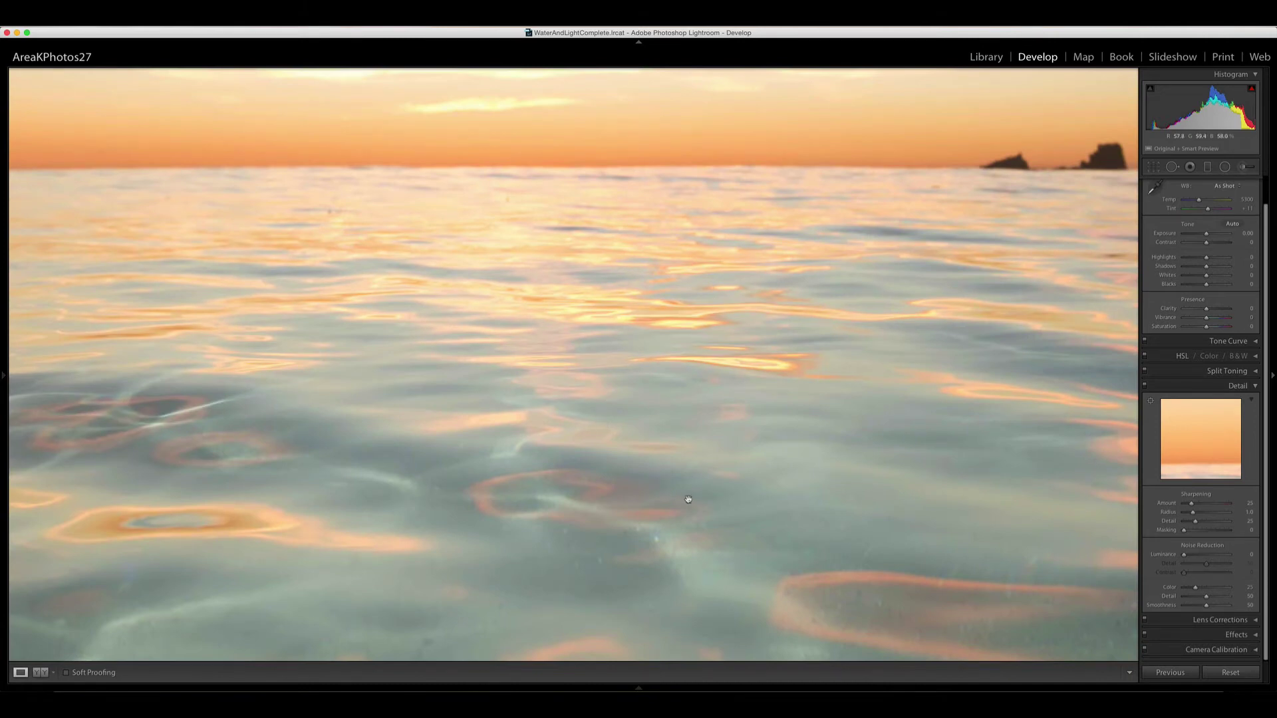
drag(687, 501, 625, 465)
drag(842, 420, 549, 453)
drag(751, 434, 646, 343)
drag(625, 473, 661, 324)
drag(363, 328, 658, 386)
drag(364, 270, 492, 380)
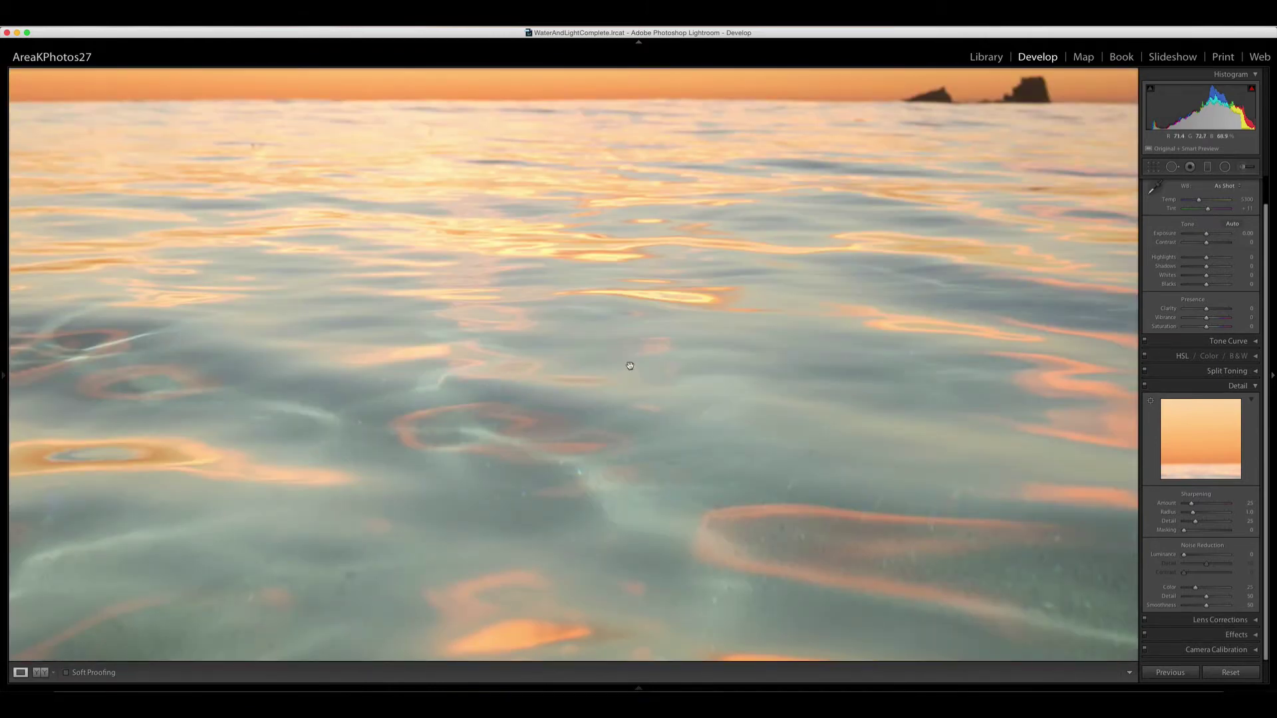
drag(749, 246, 725, 365)
drag(917, 255, 765, 310)
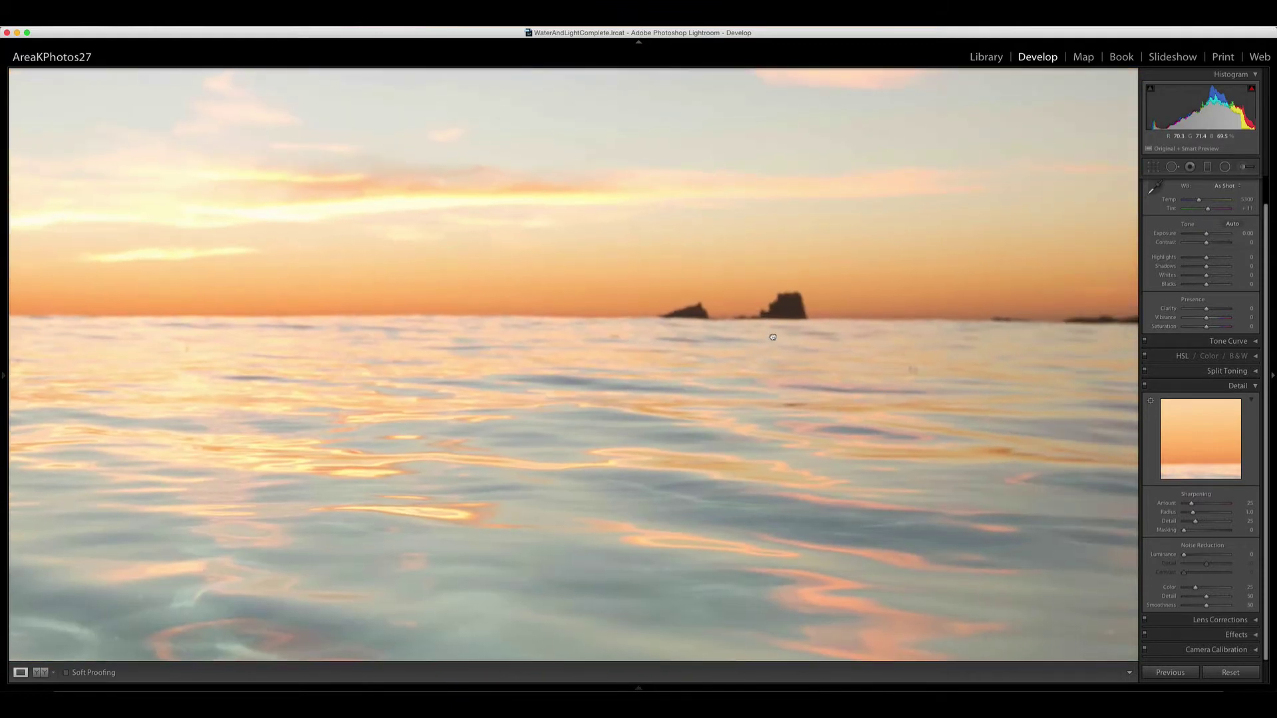
drag(875, 282, 670, 341)
drag(921, 326, 656, 366)
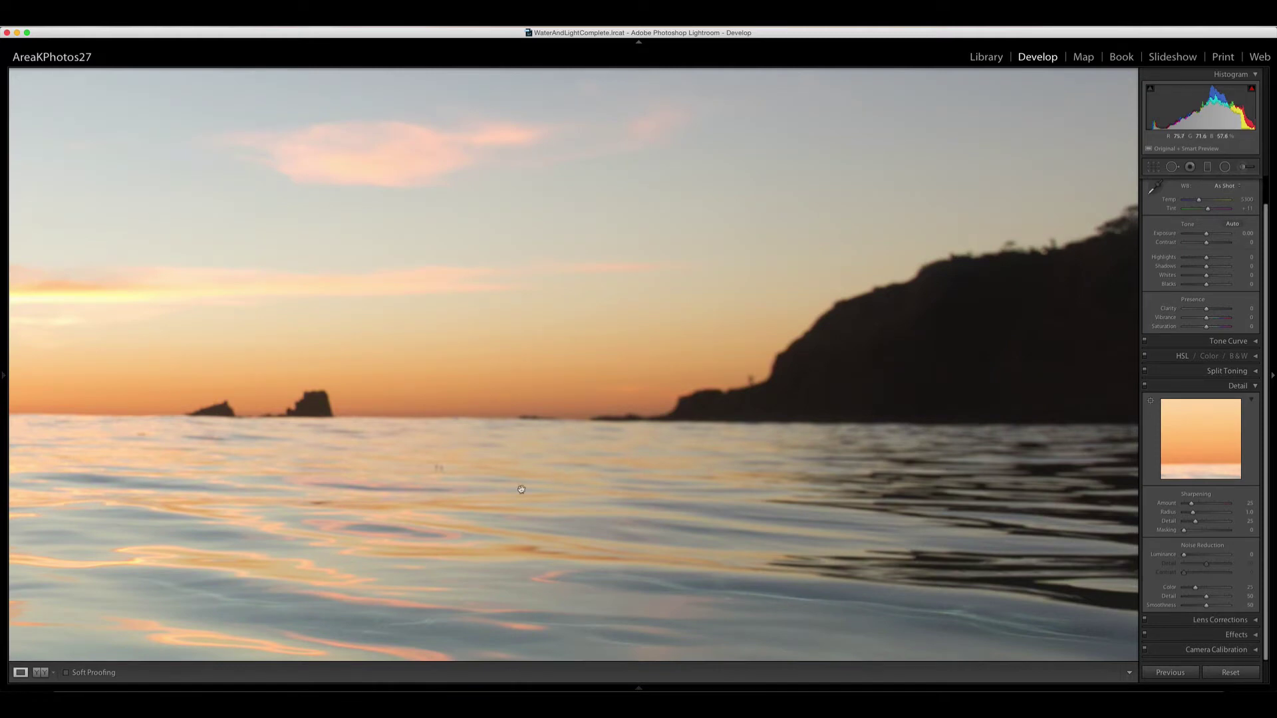
drag(468, 526, 512, 276)
drag(475, 441, 475, 265)
click(475, 265)
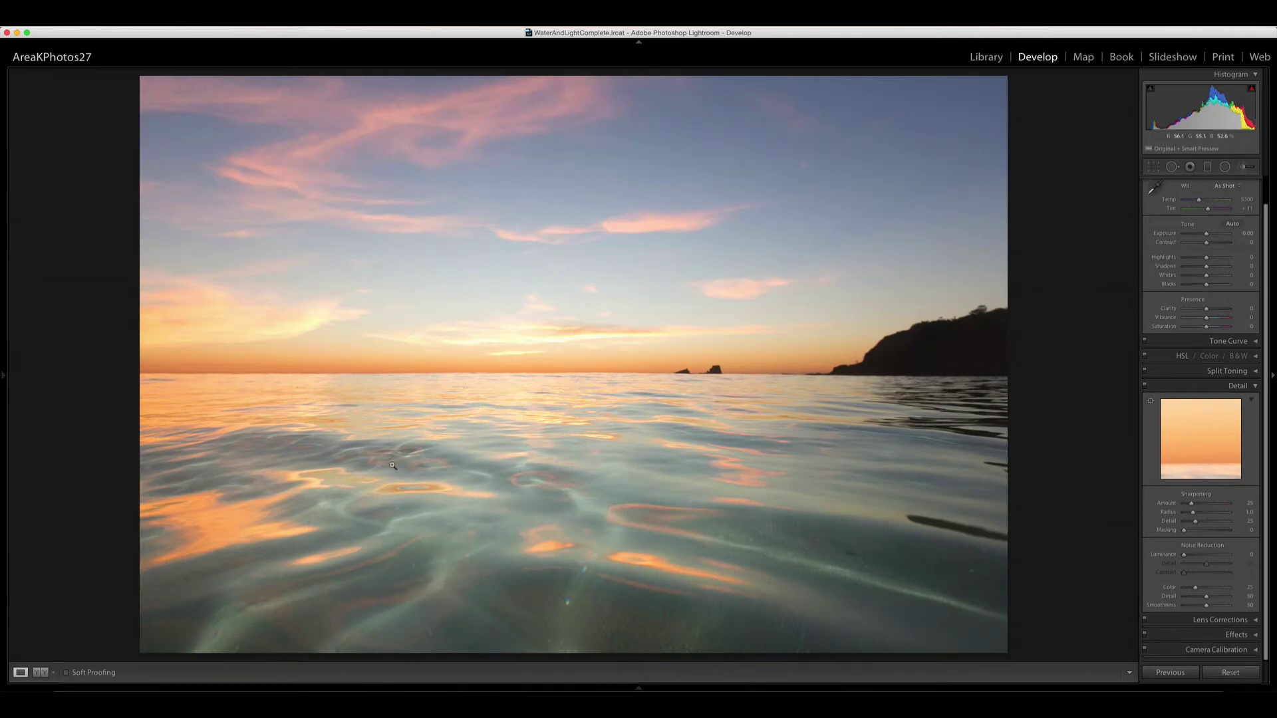
Heal the dark spot on the orange water just below the horizon using Spot Removal with a brush size of 14
click(300, 390)
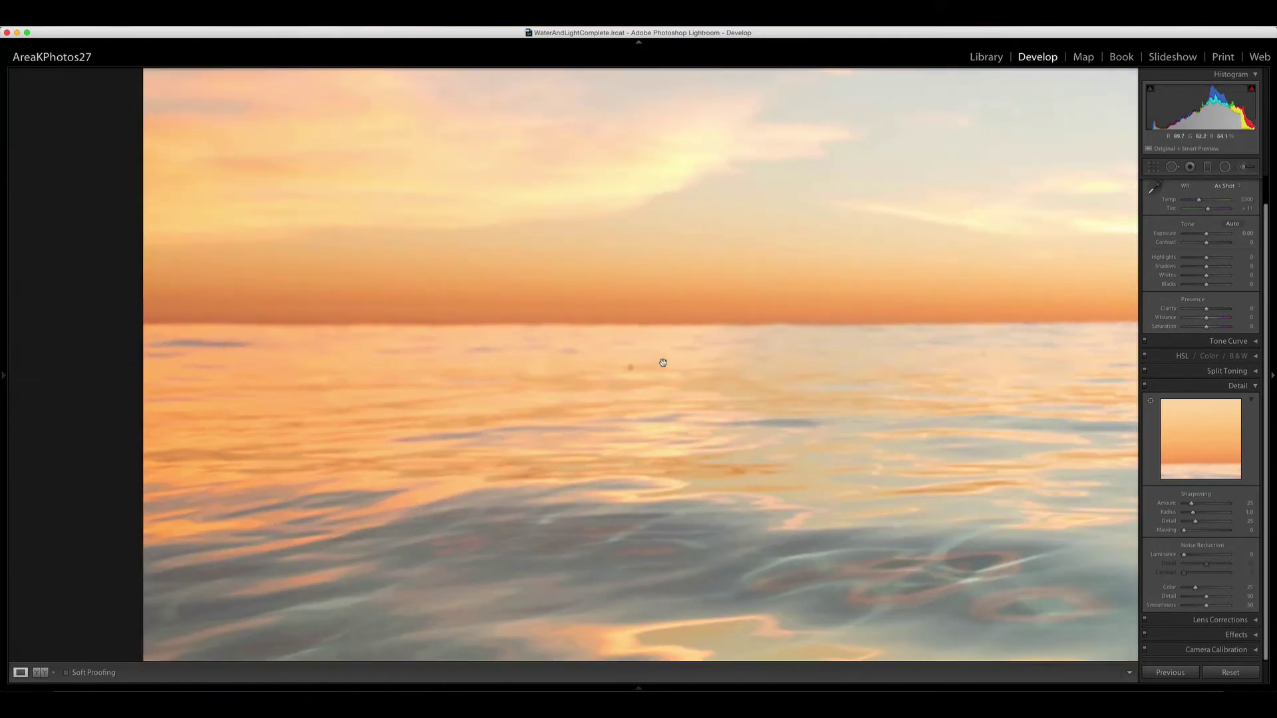
drag(675, 366, 604, 373)
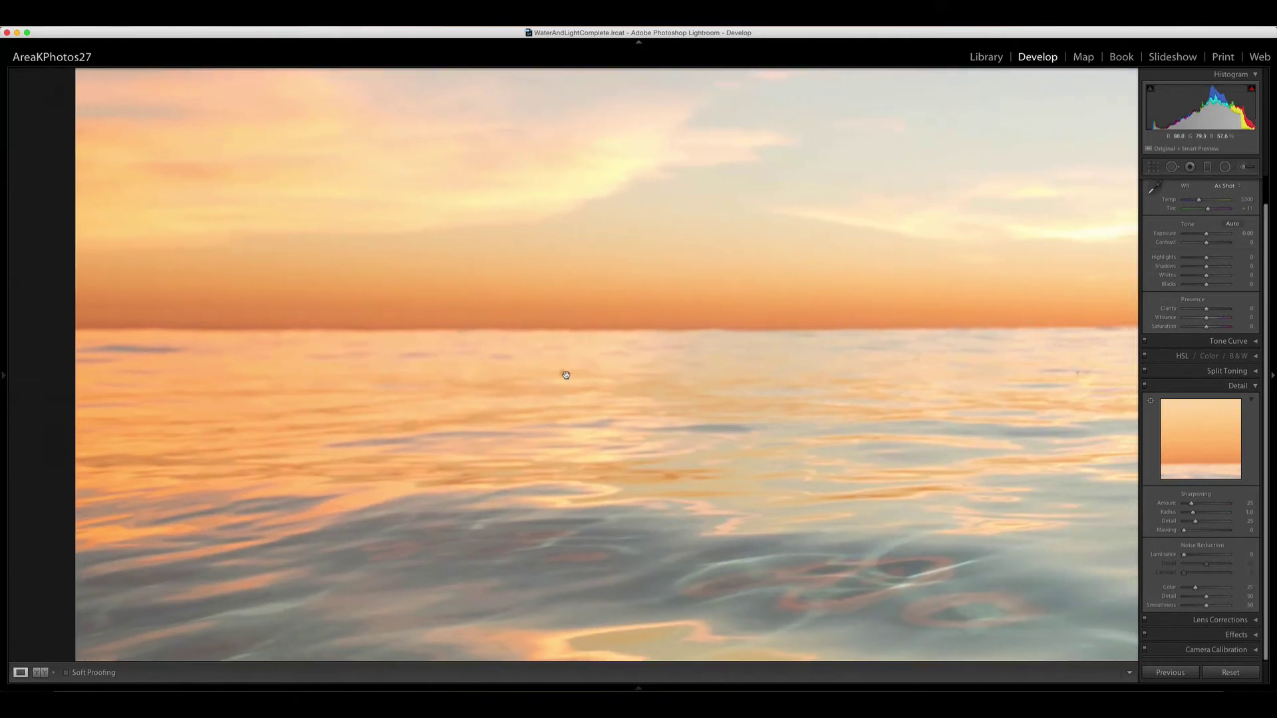
click(1171, 168)
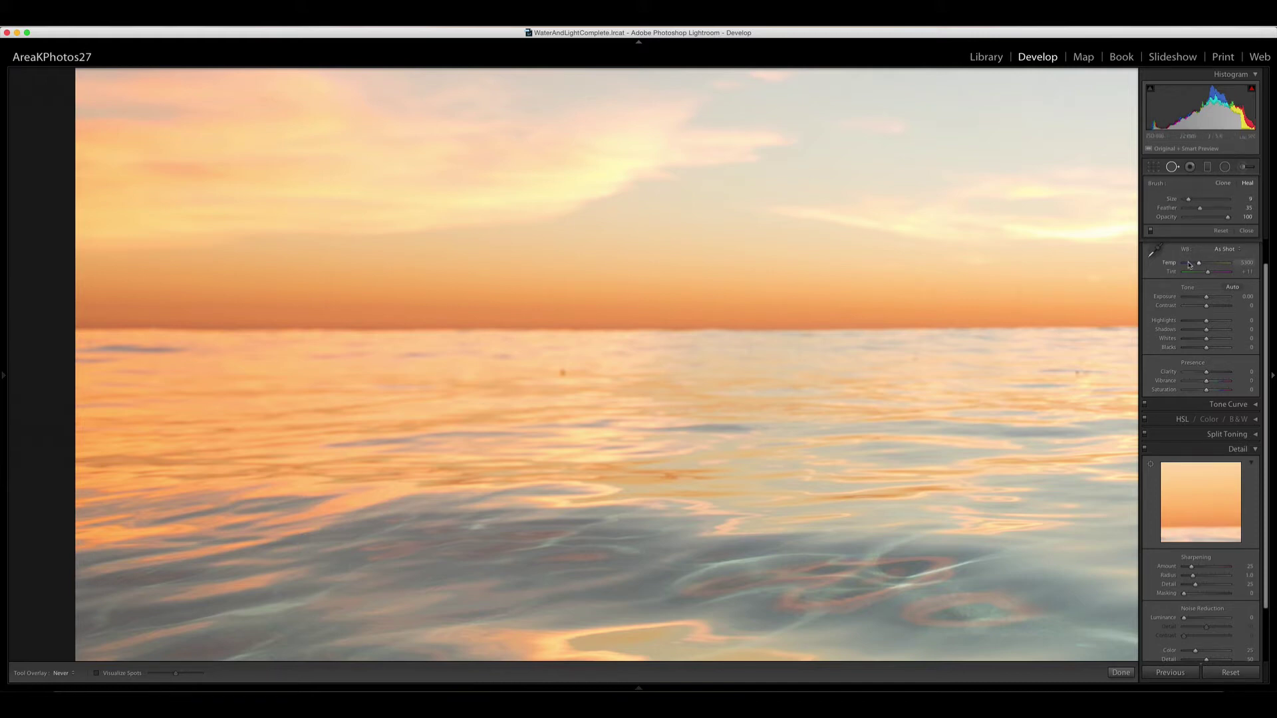
scroll(589, 378, up, 3)
scroll(589, 378, up, 4)
scroll(562, 374, down, 6)
click(563, 373)
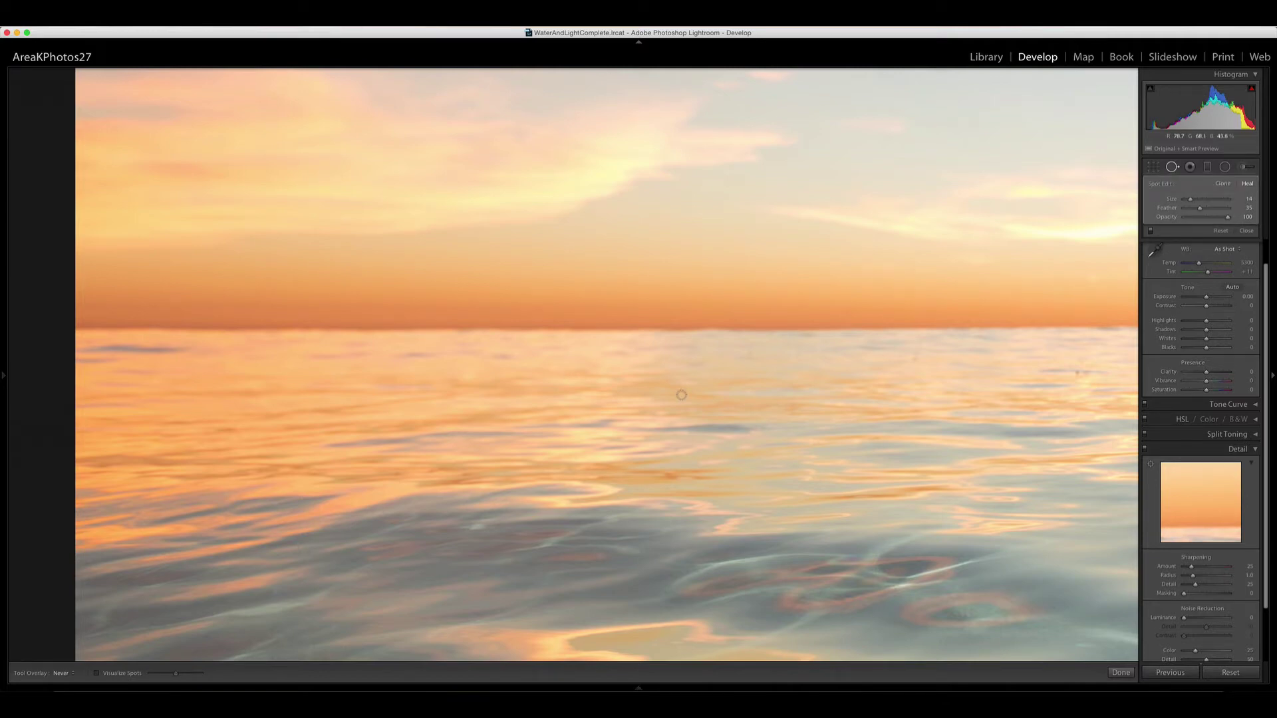
drag(777, 374, 561, 471)
key(cmd+z)
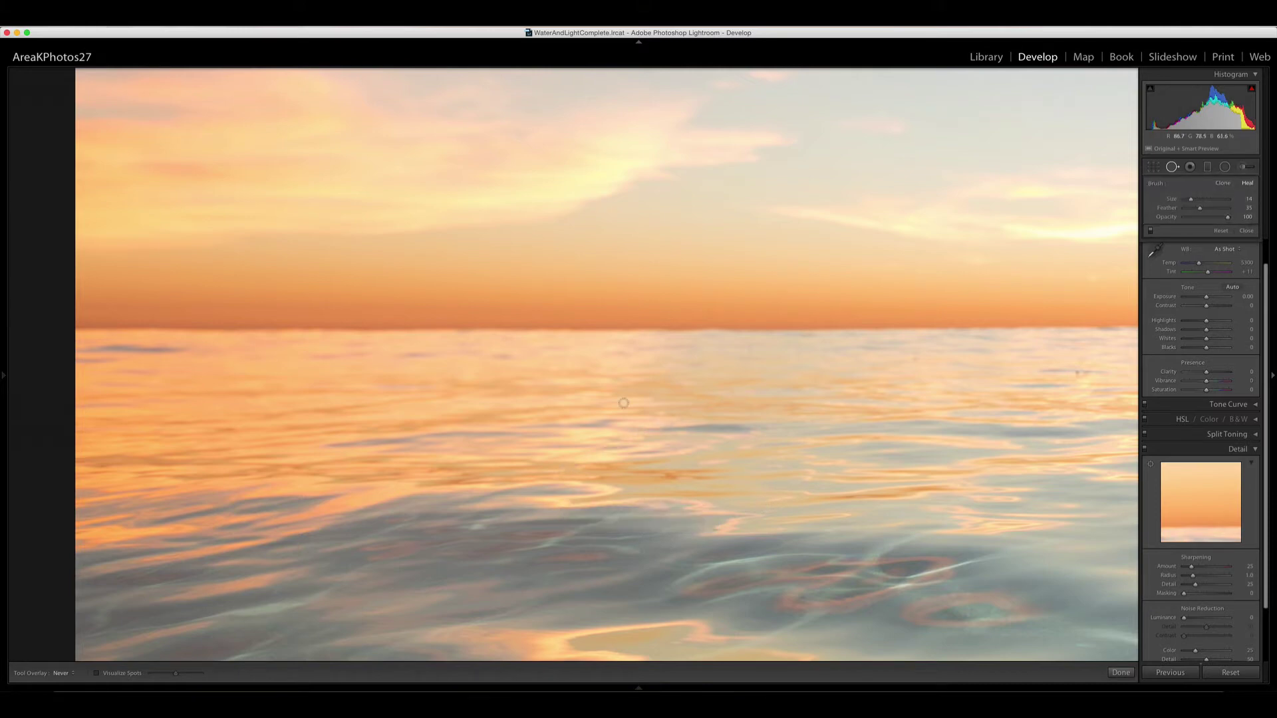
click(1171, 170)
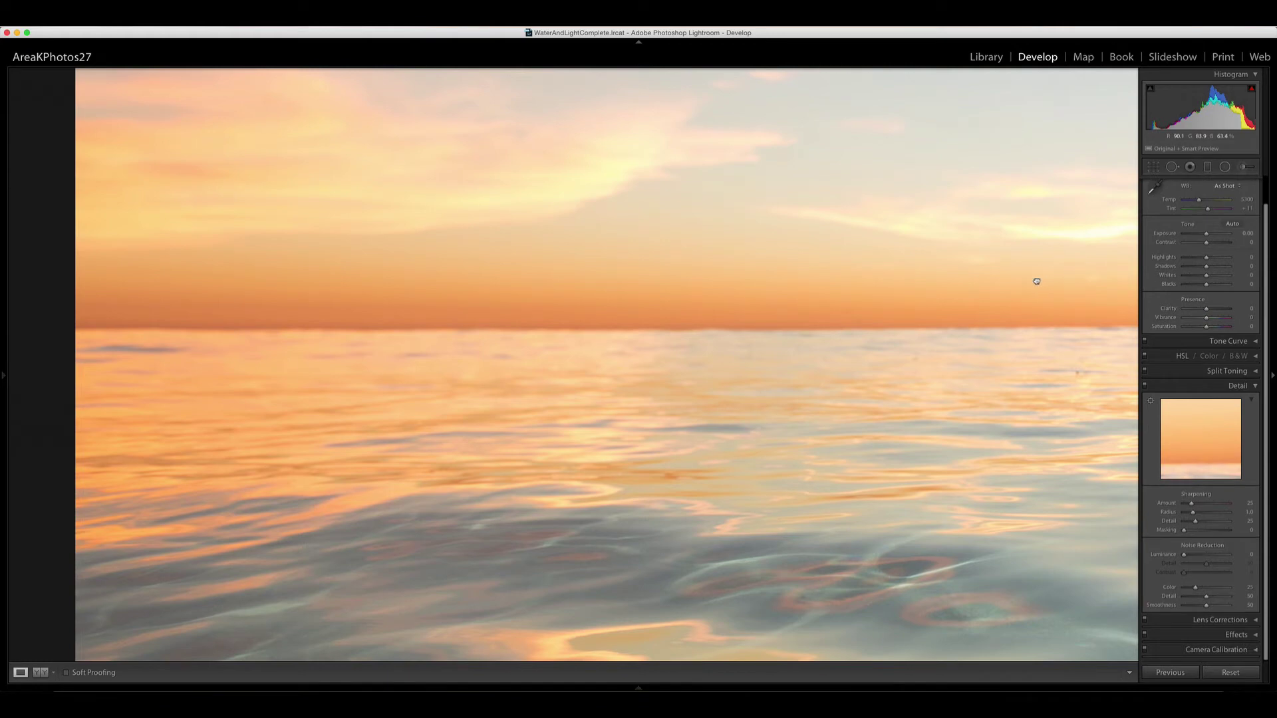
Try a Spot Removal heal in the orange sky just above the horizon and delete that correction
drag(1035, 279, 653, 273)
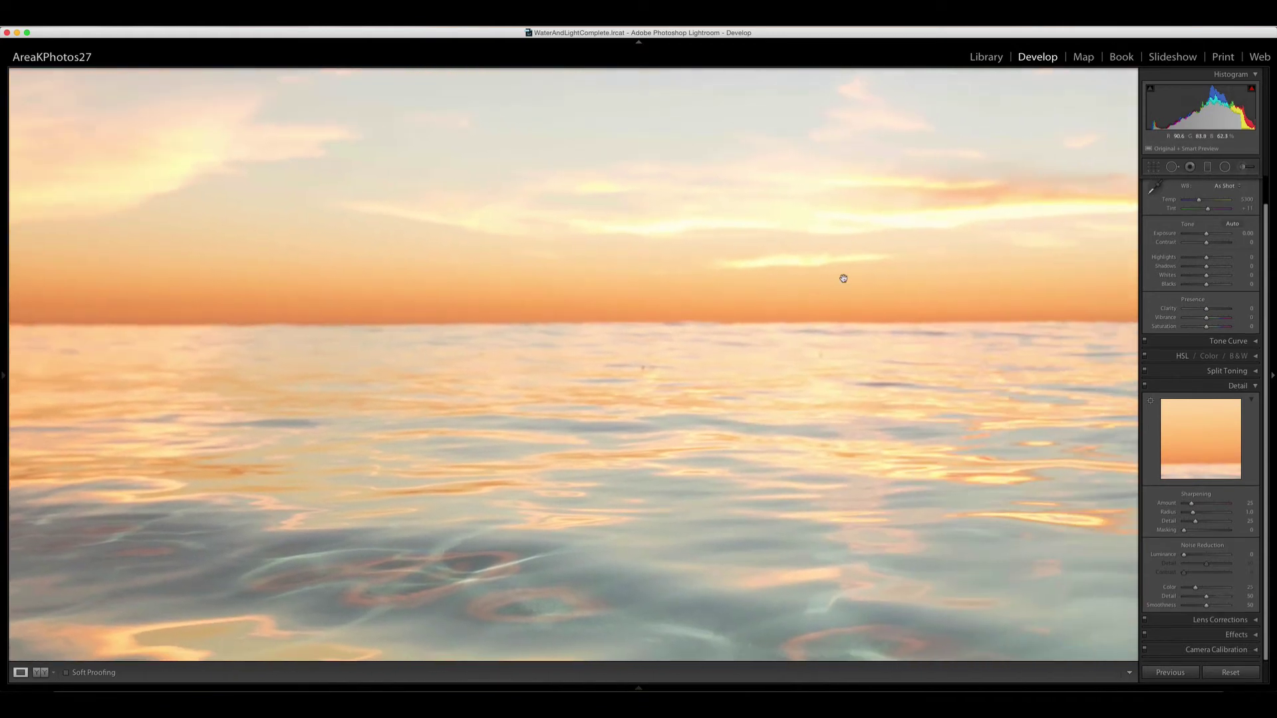
drag(841, 277, 760, 284)
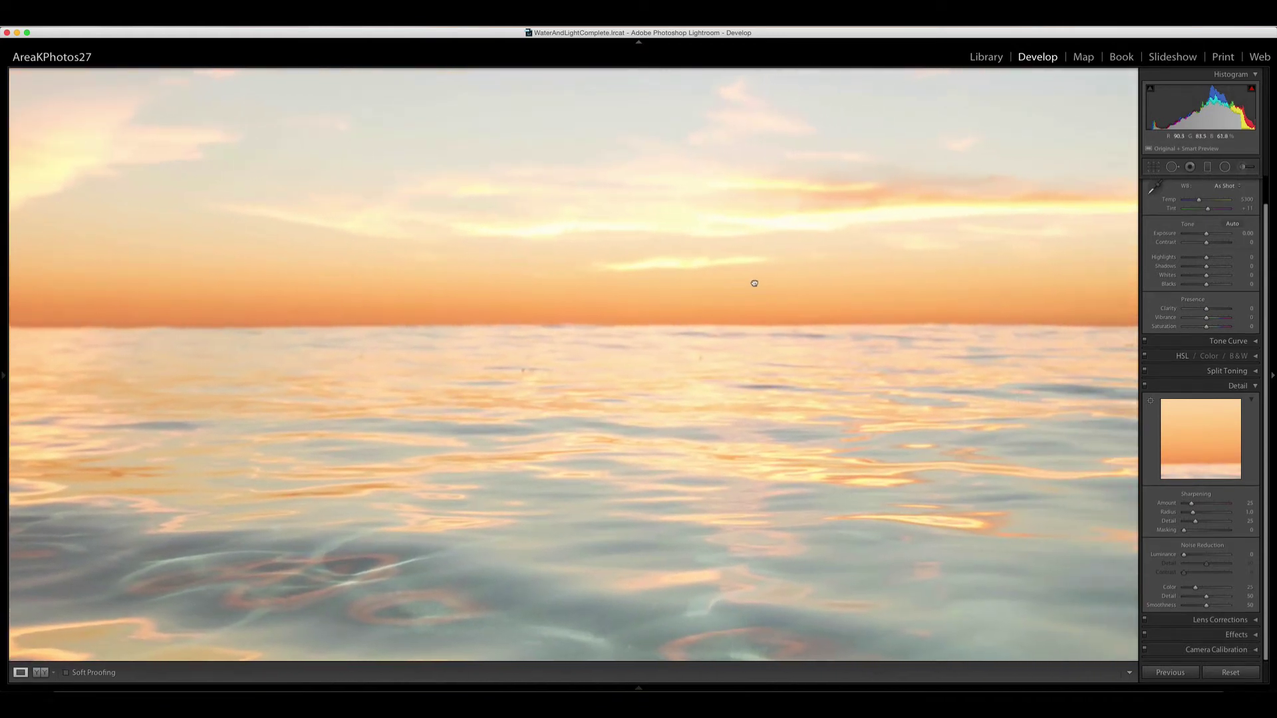
drag(476, 311, 556, 321)
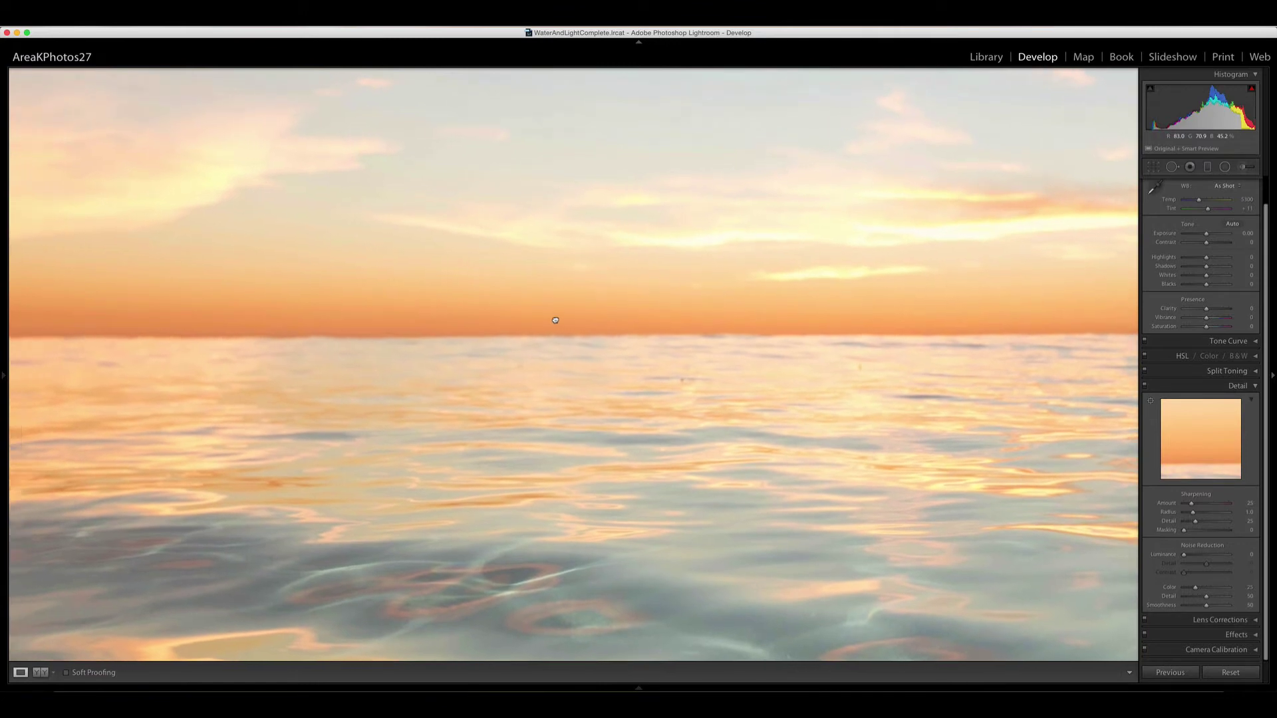
click(1172, 166)
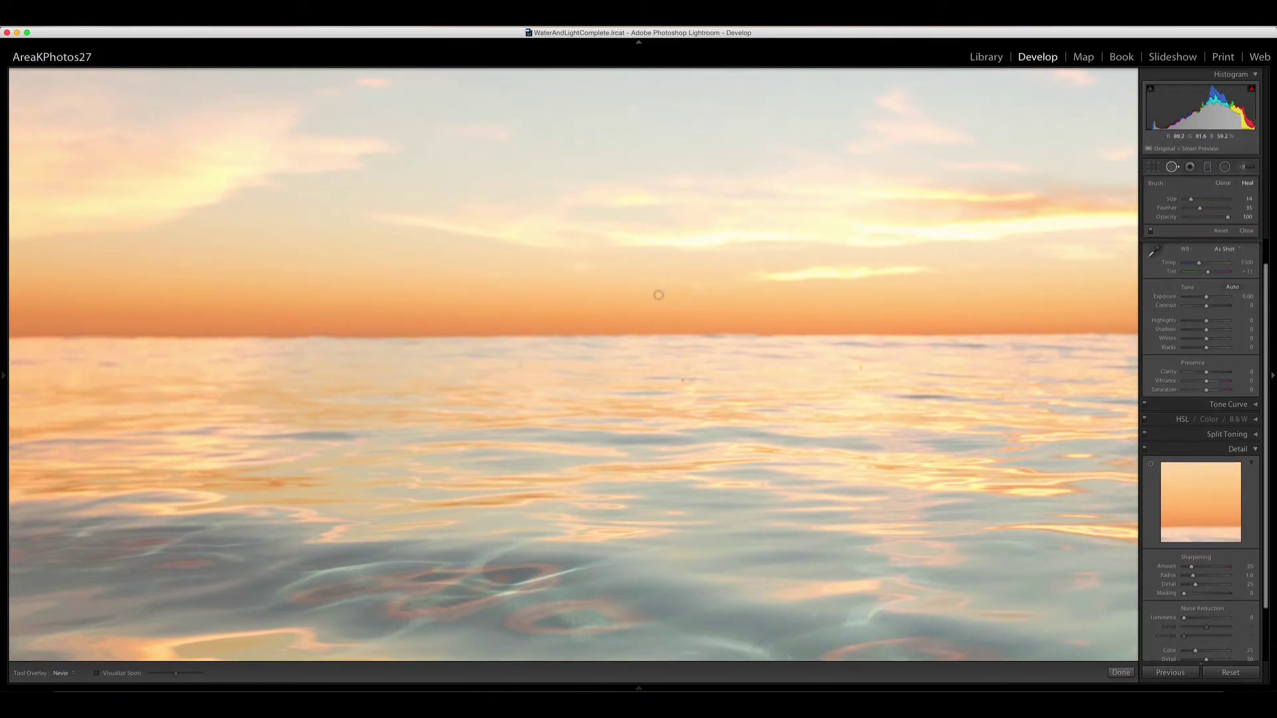
click(454, 320)
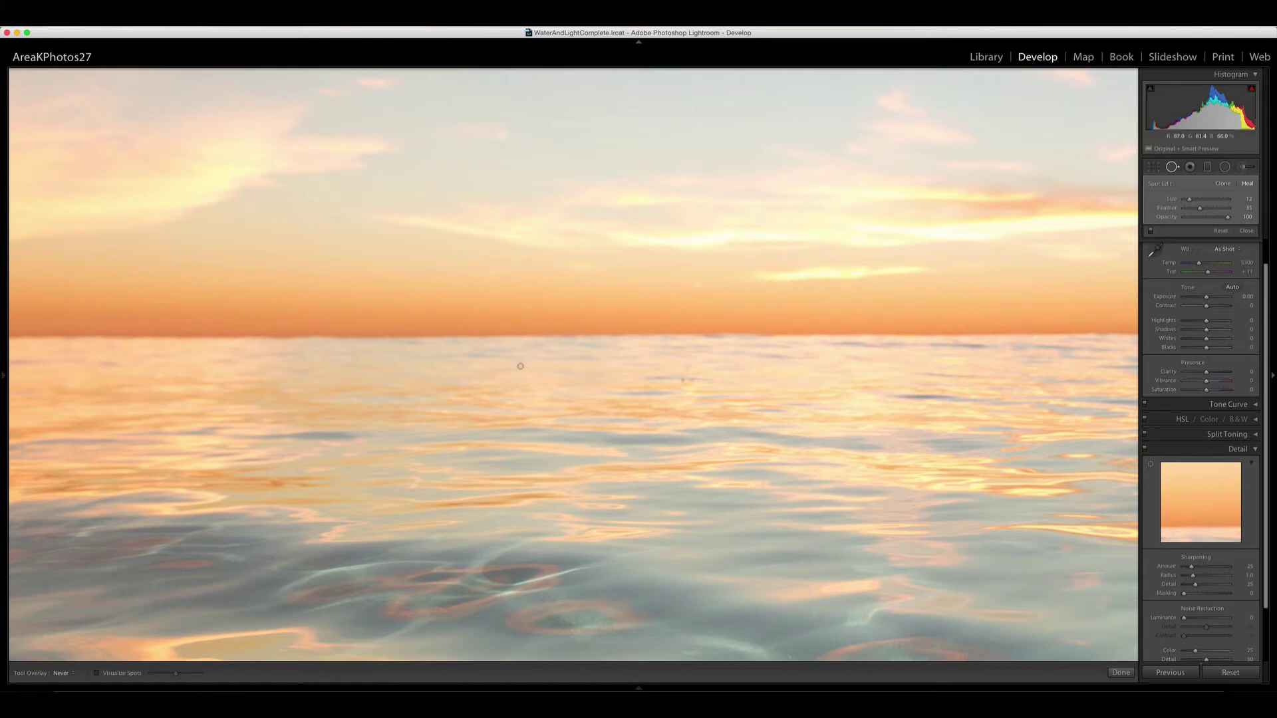
key(Delete)
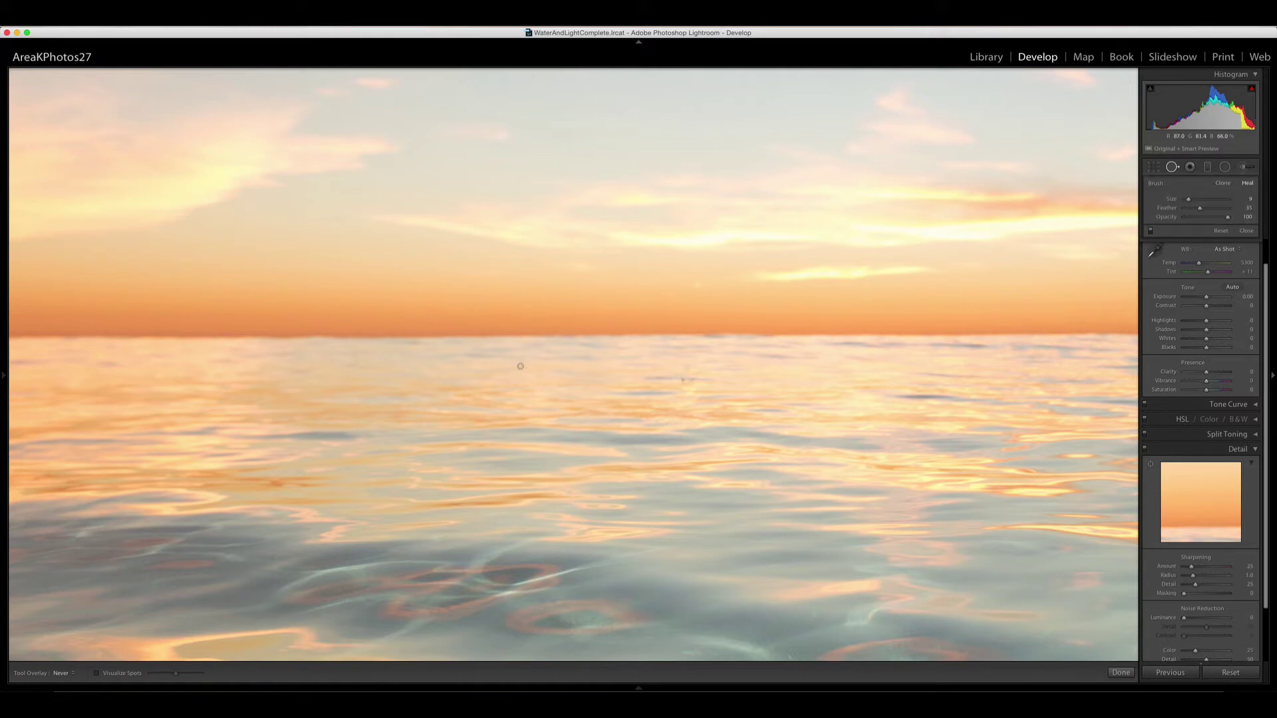
Heal the pair of small dark specks on the water below the horizon with one short Spot Removal stroke
click(520, 366)
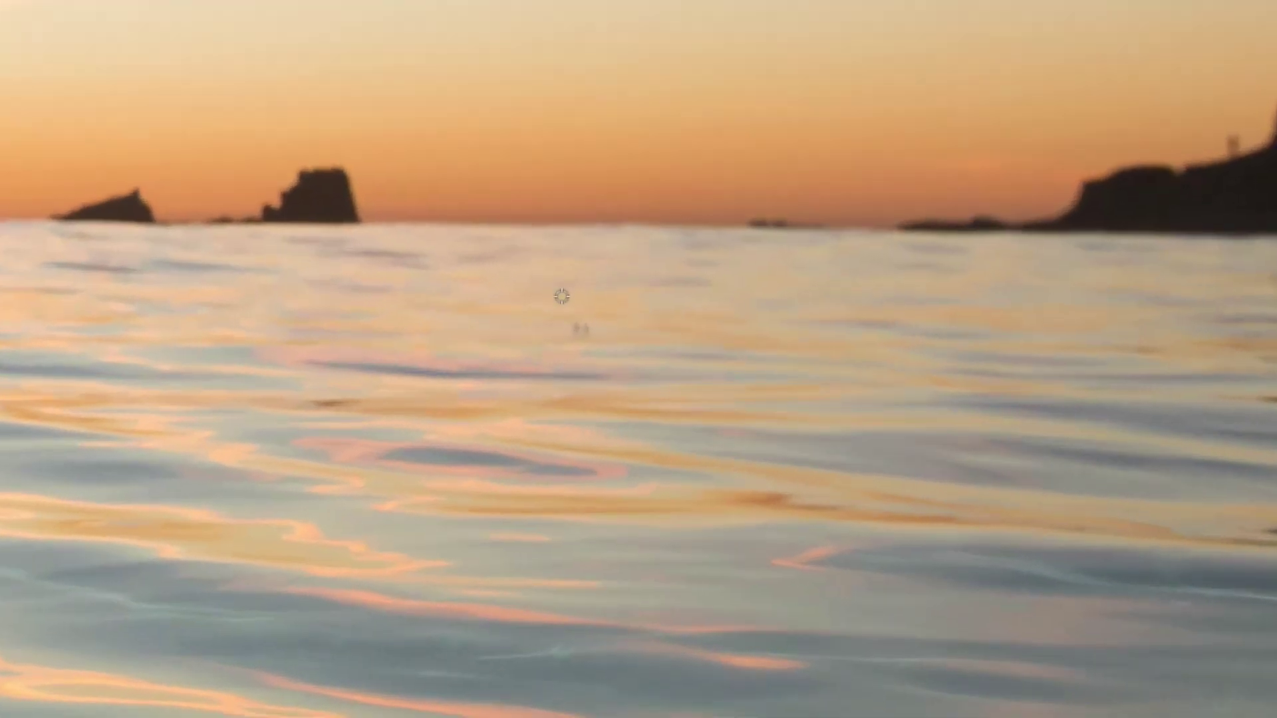
click(583, 325)
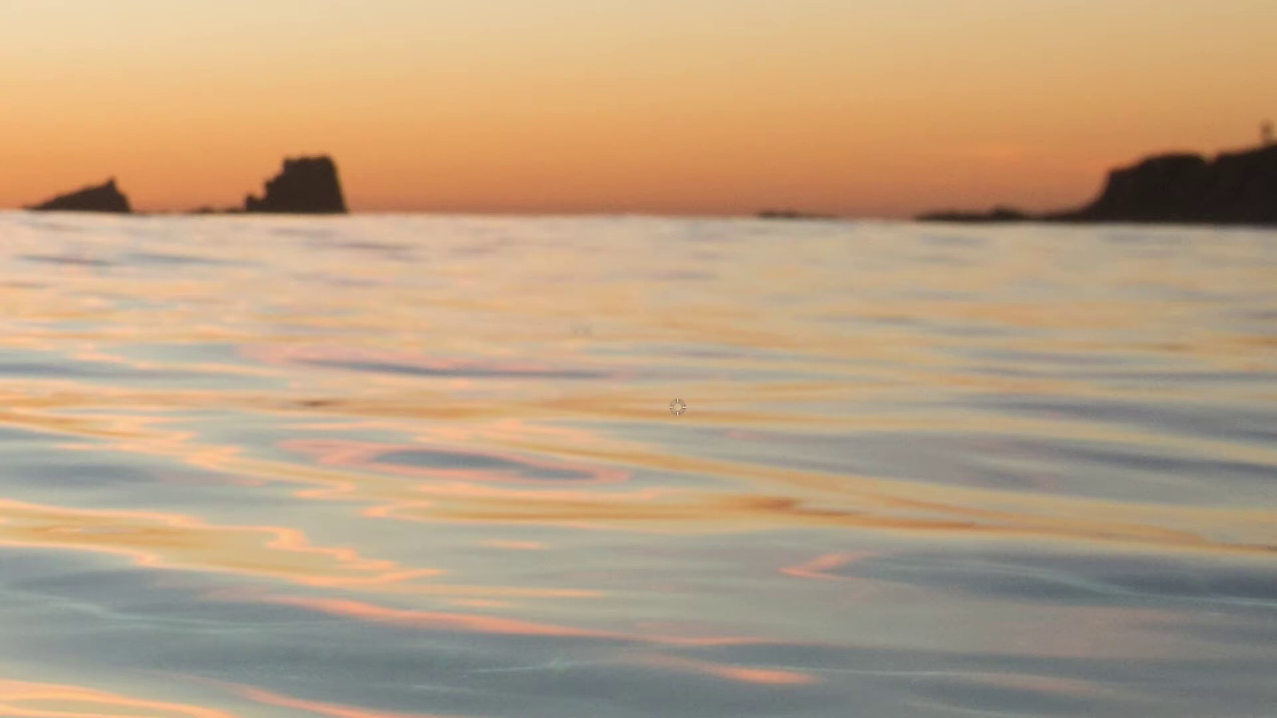
key(ctrl+z)
drag(576, 326, 587, 326)
Try to heal away the small upright shape on the headland's lower slope and undo that correction
key(Right)
key(Right)
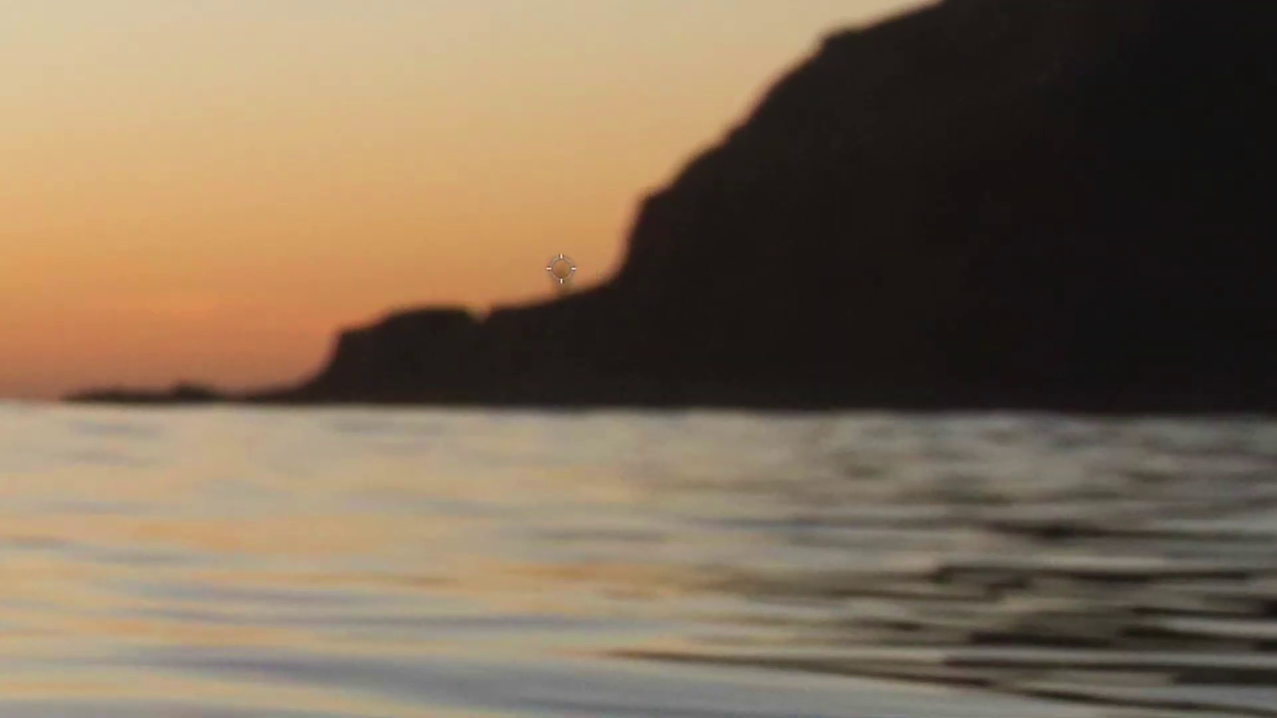
key(Right)
key(Right)
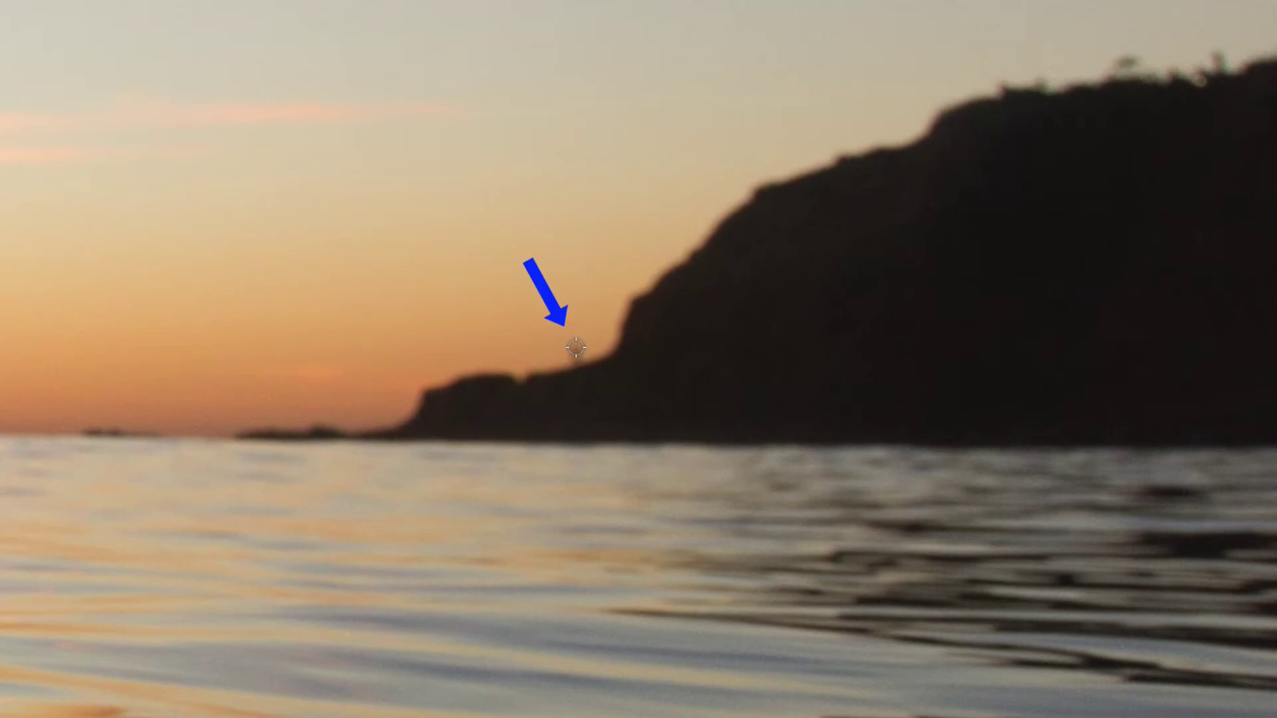
drag(575, 347, 577, 356)
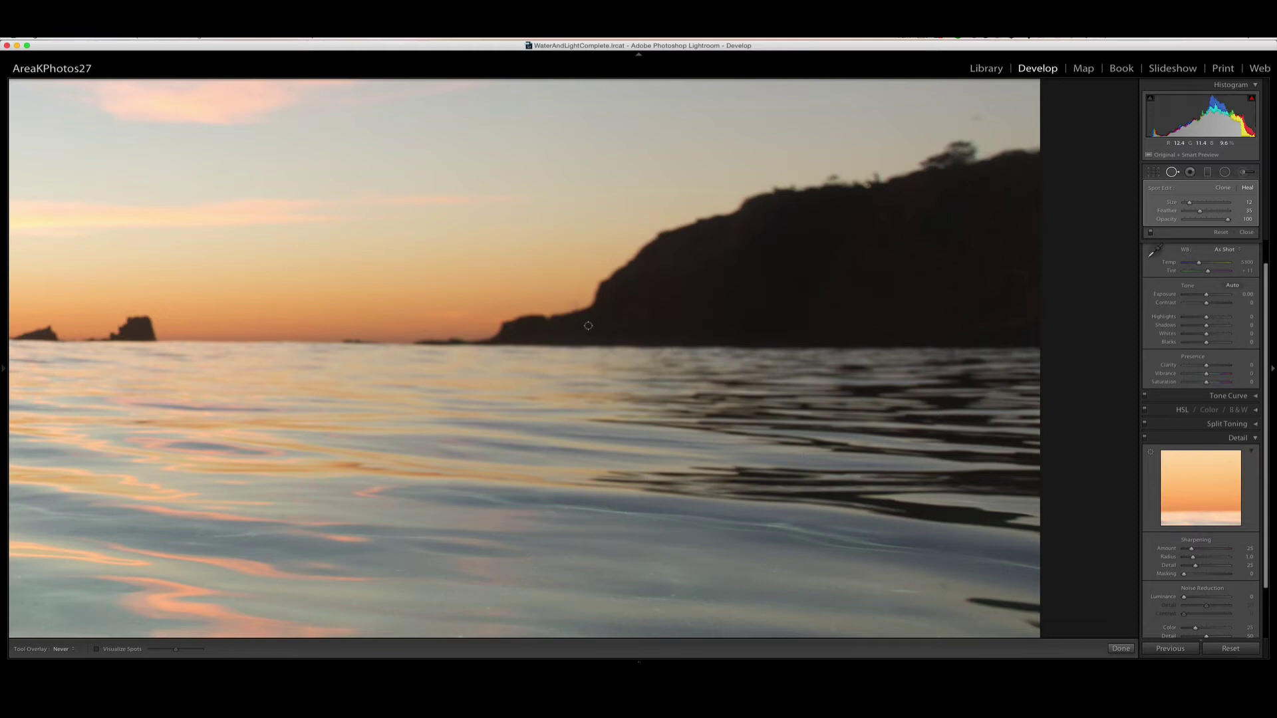
key(super+z)
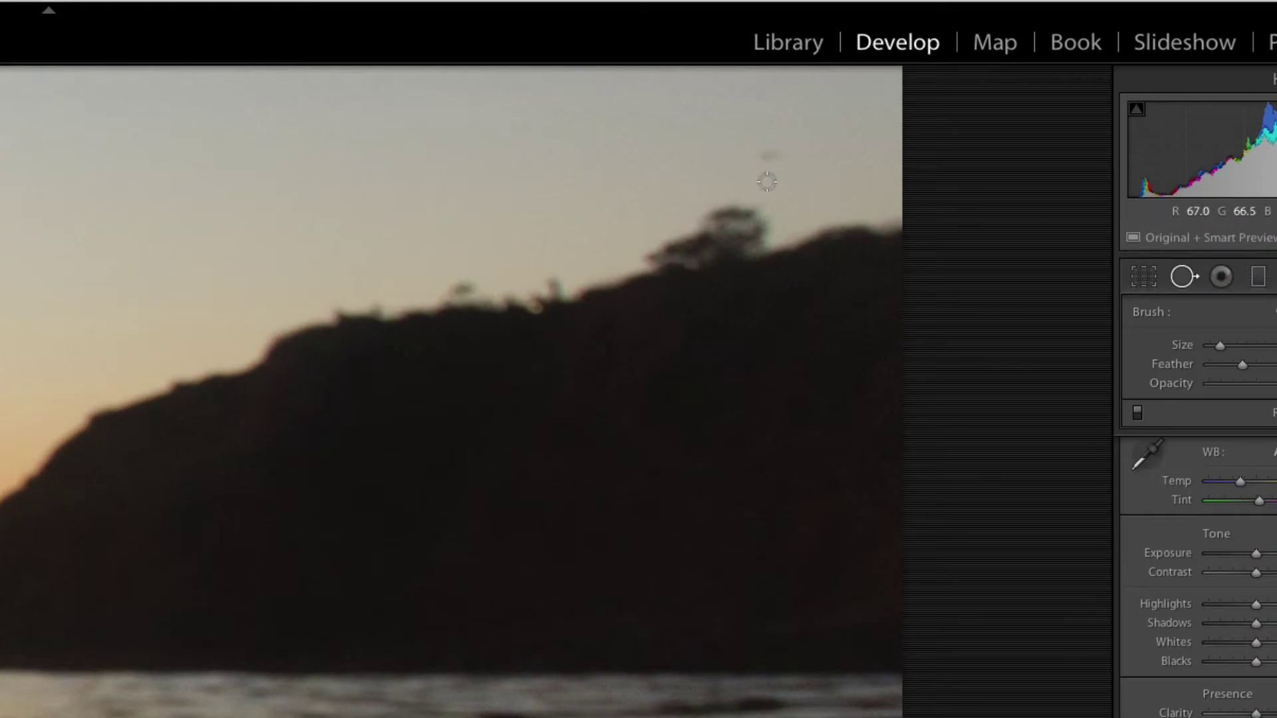
Heal the dark speck in the sky above the headland's tree with a short stroke and close Spot Removal
drag(509, 305, 399, 319)
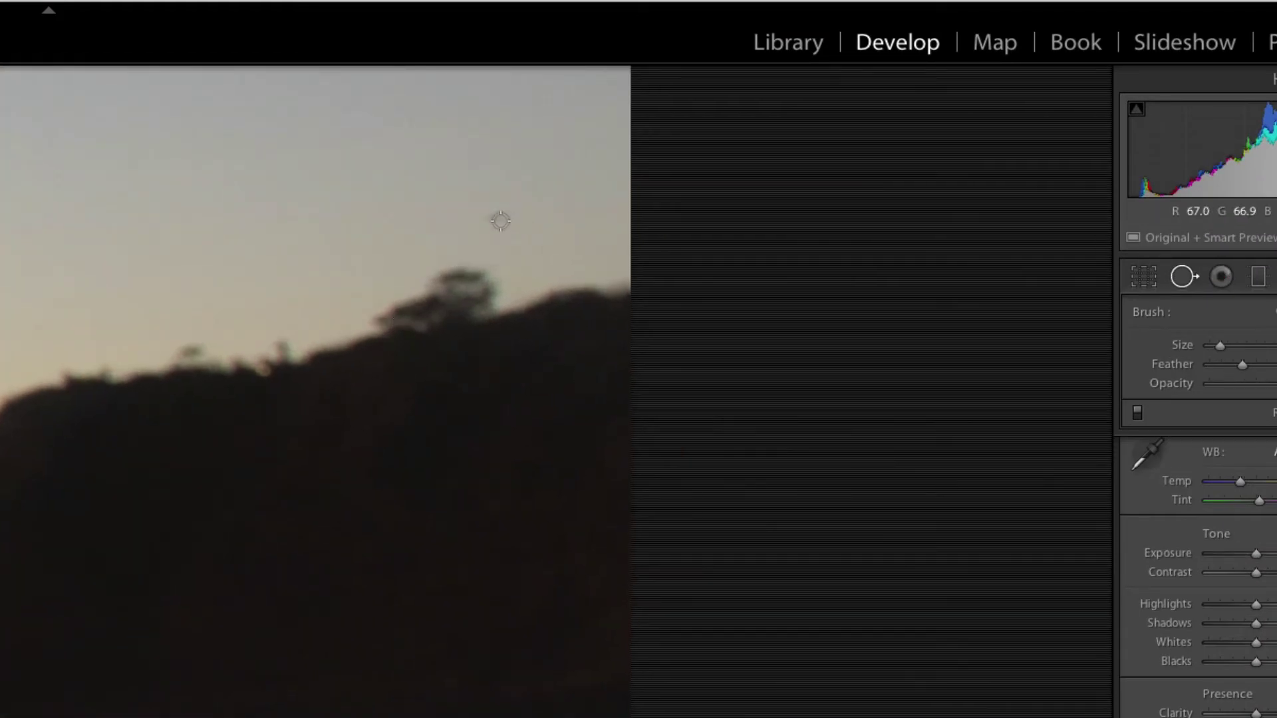
drag(502, 221, 489, 221)
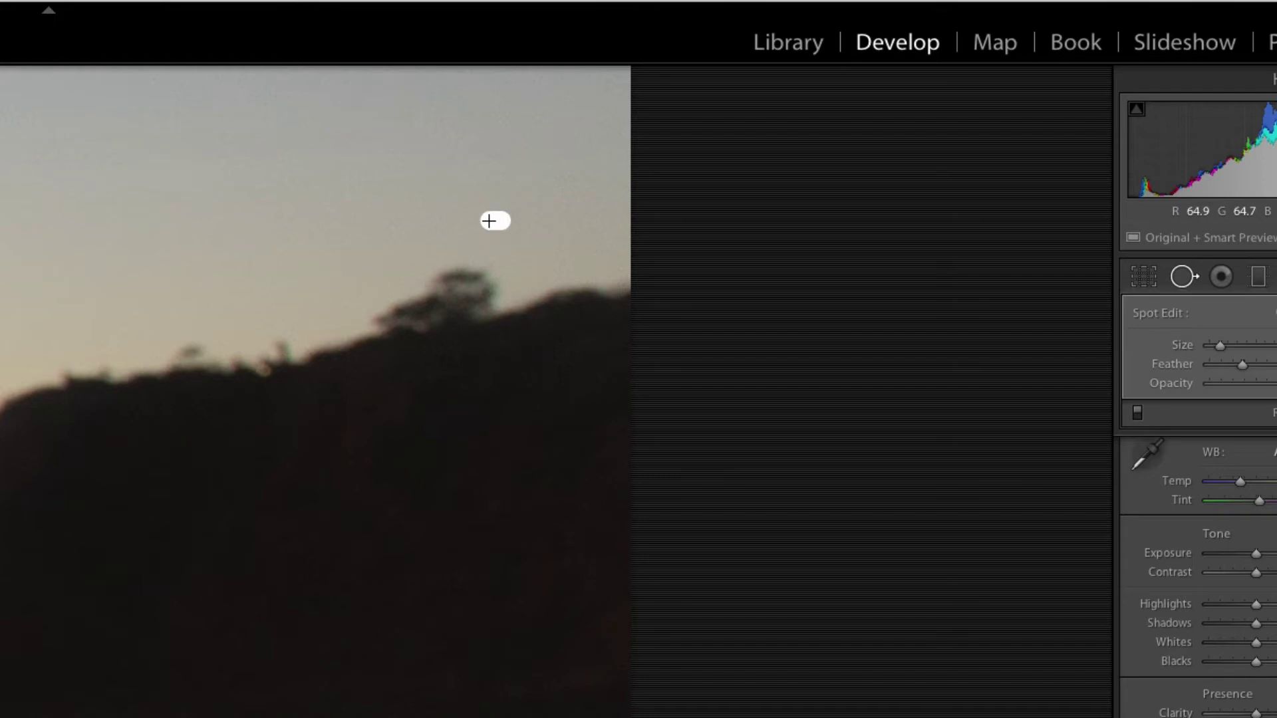
key(z)
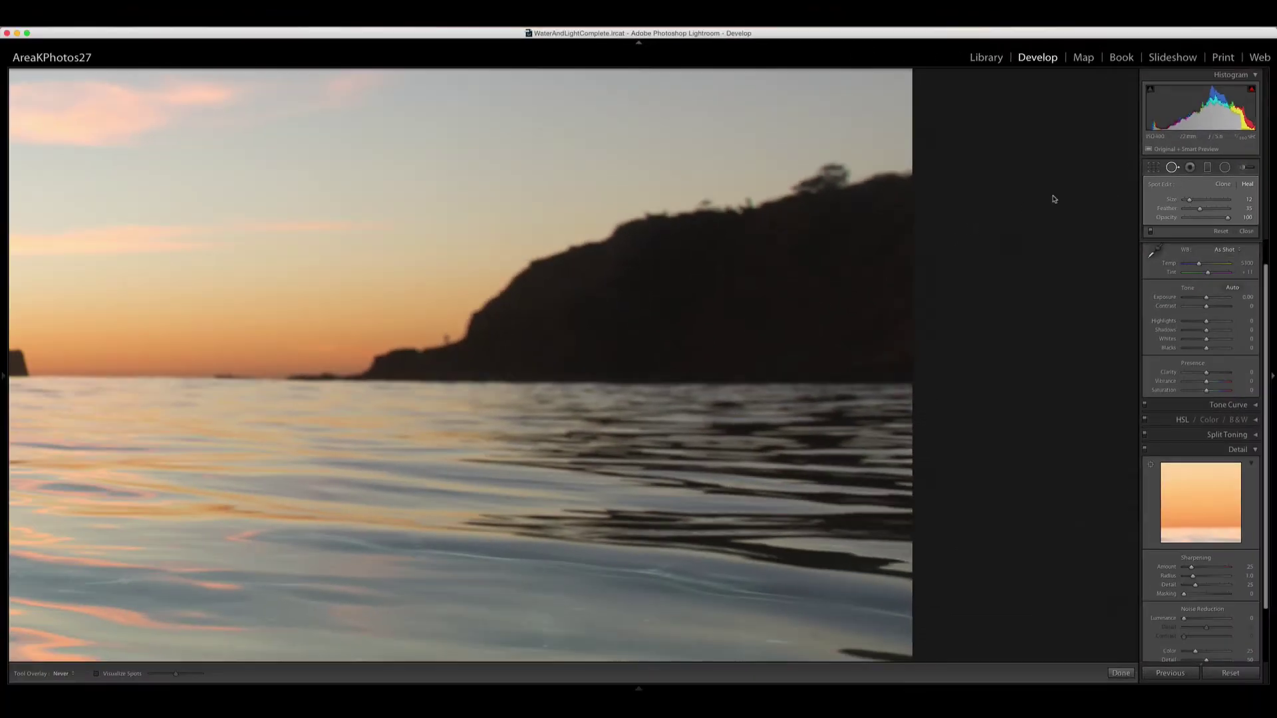
click(1172, 169)
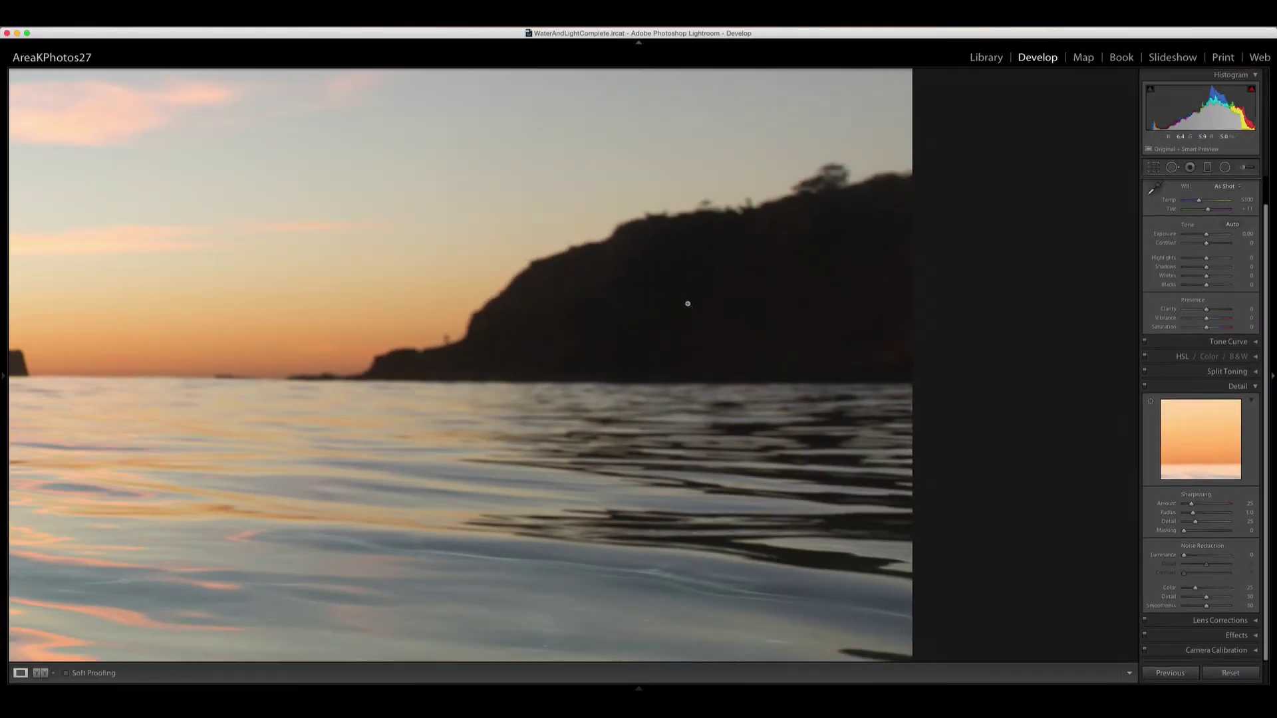
Inspect the enlarged headland and horizon and enable Remove Chromatic Aberration in the lens corrections
click(695, 305)
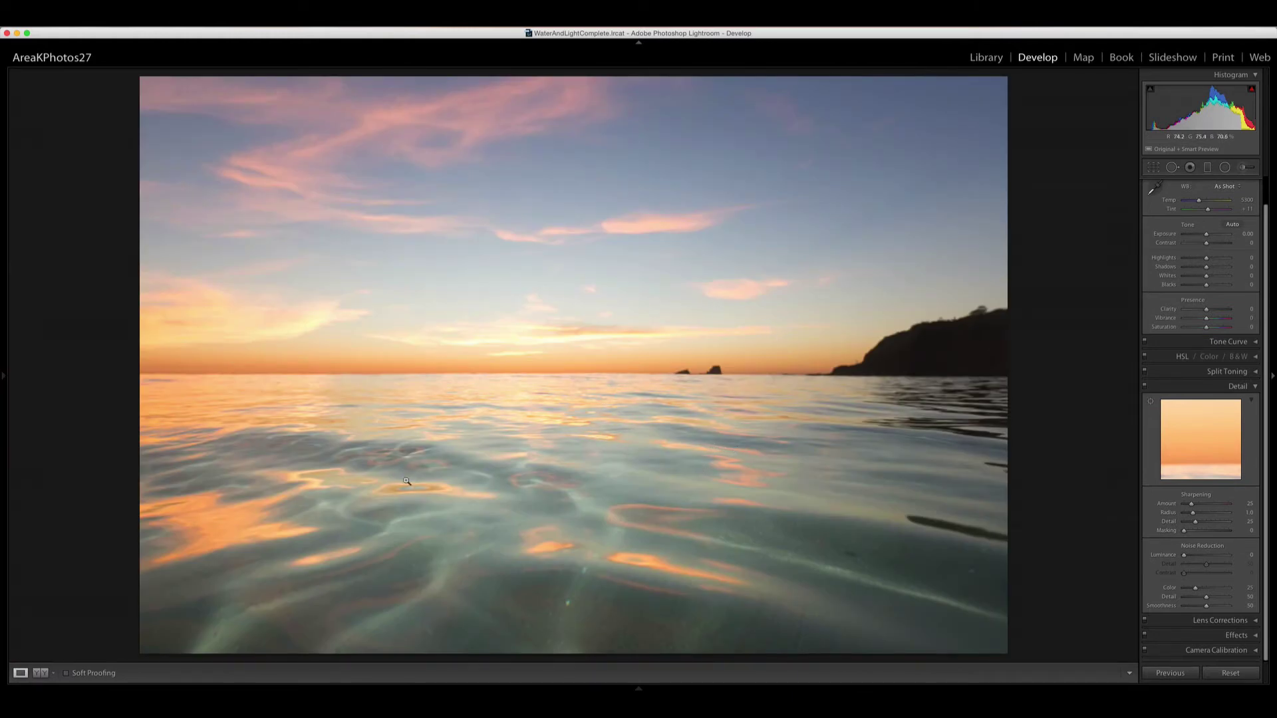
click(855, 370)
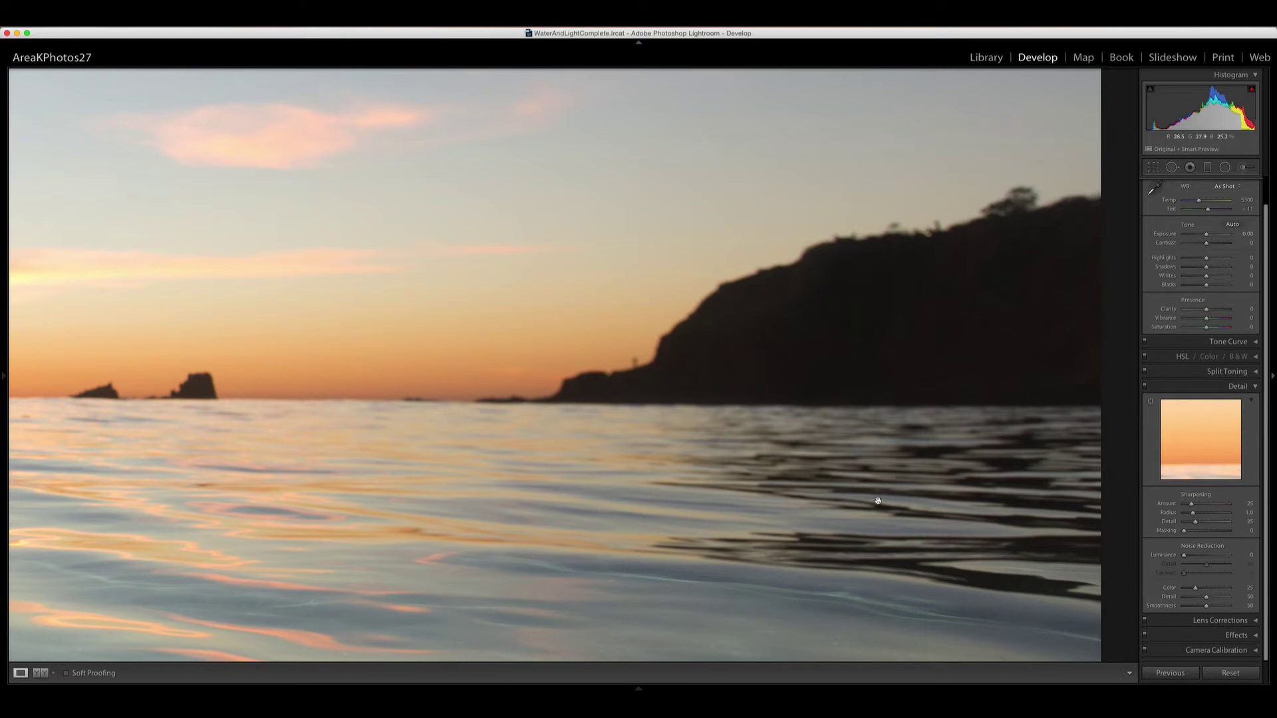
drag(892, 507, 774, 397)
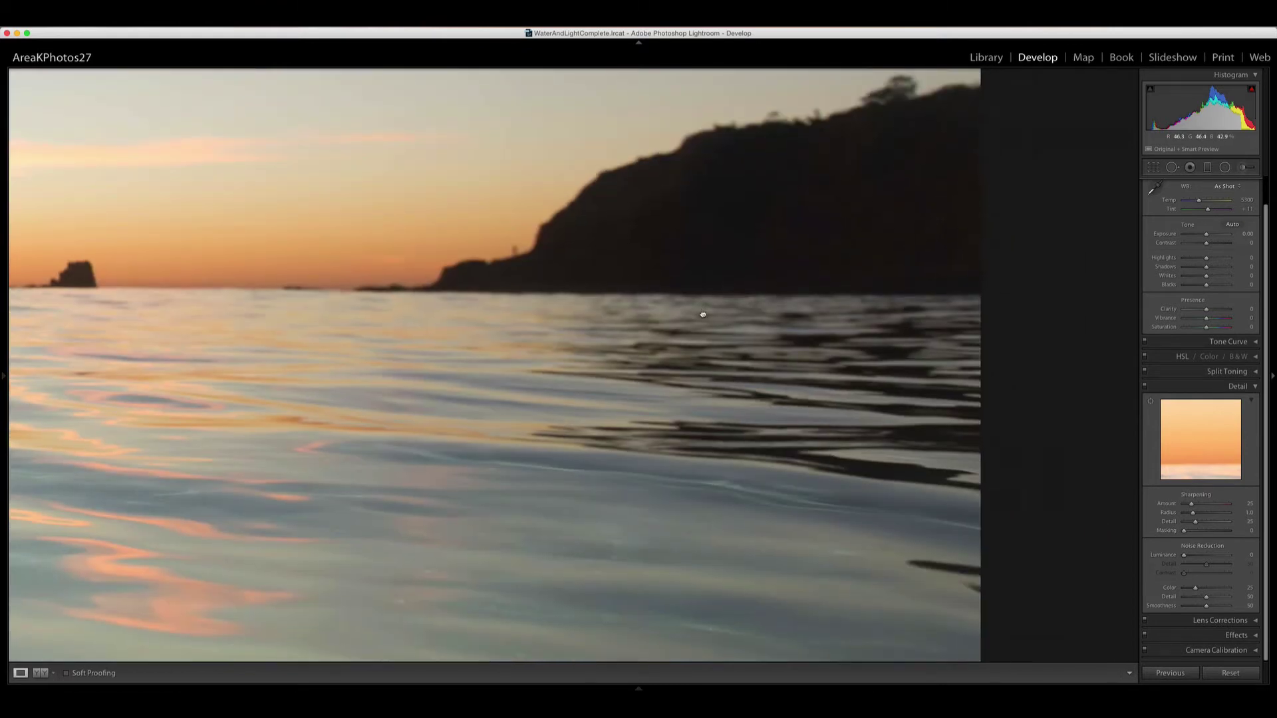
drag(707, 315, 772, 380)
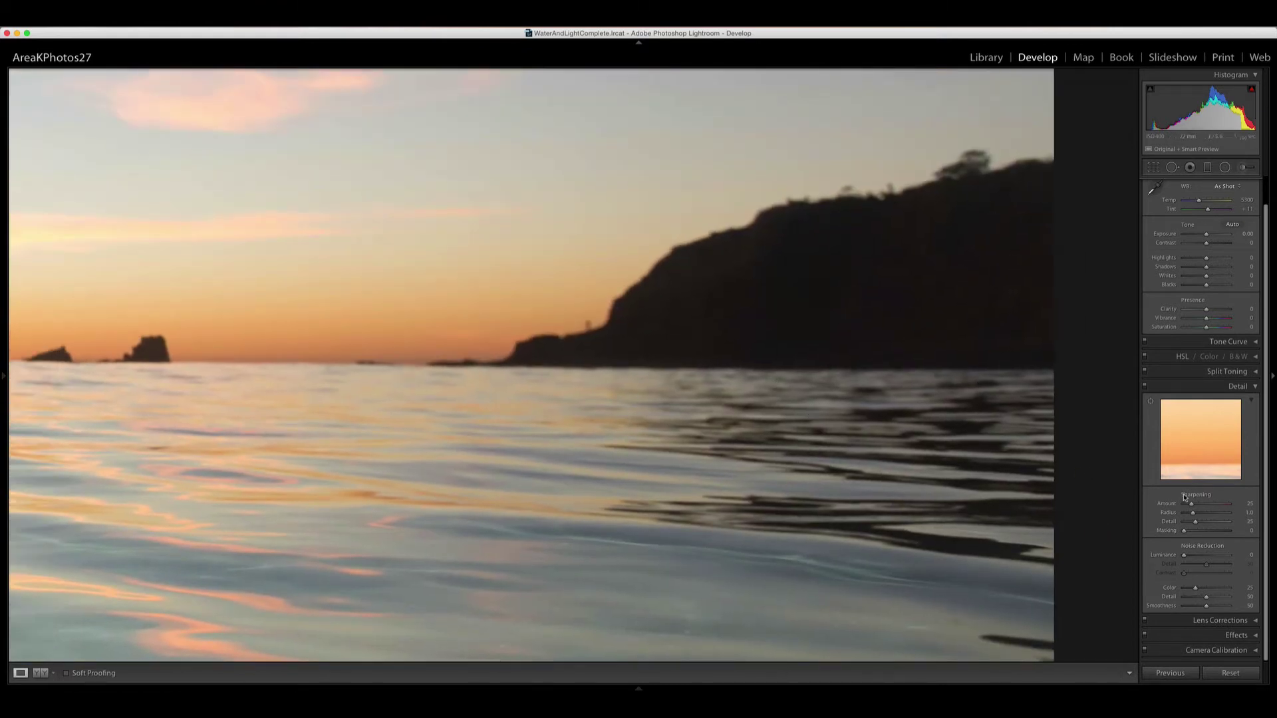
click(1253, 620)
scroll(1207, 510, down, 1)
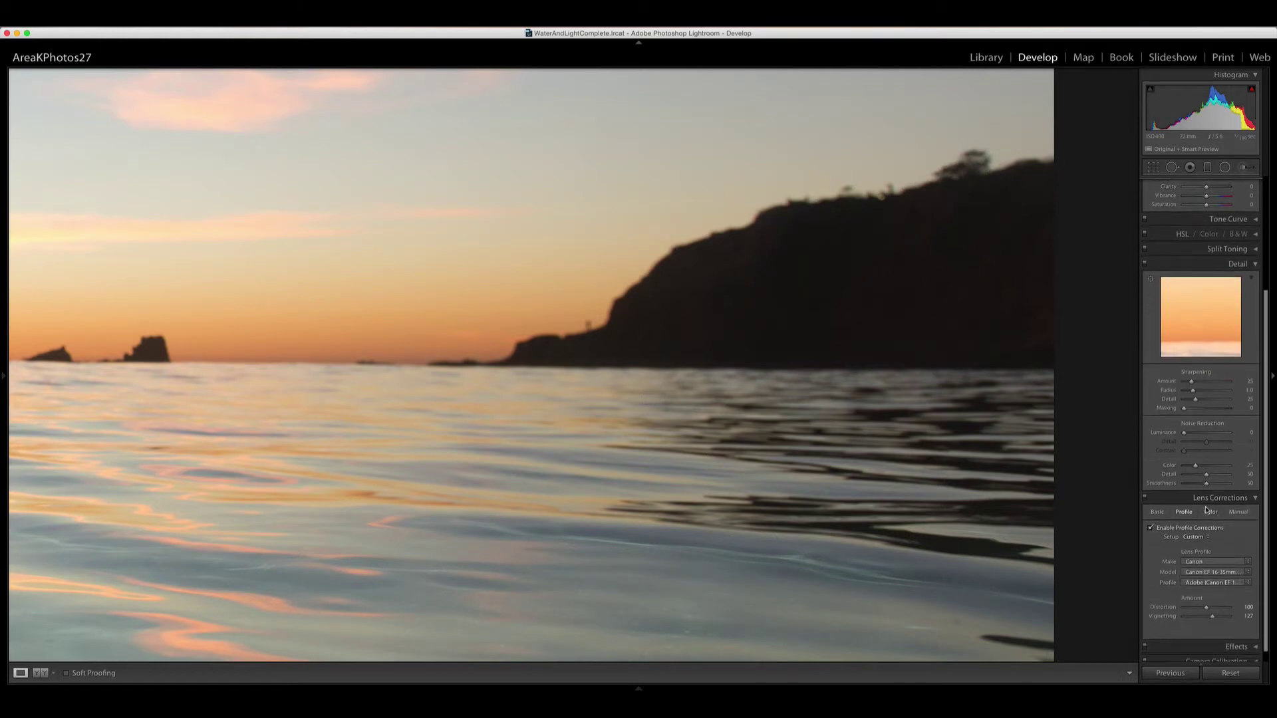
click(1211, 512)
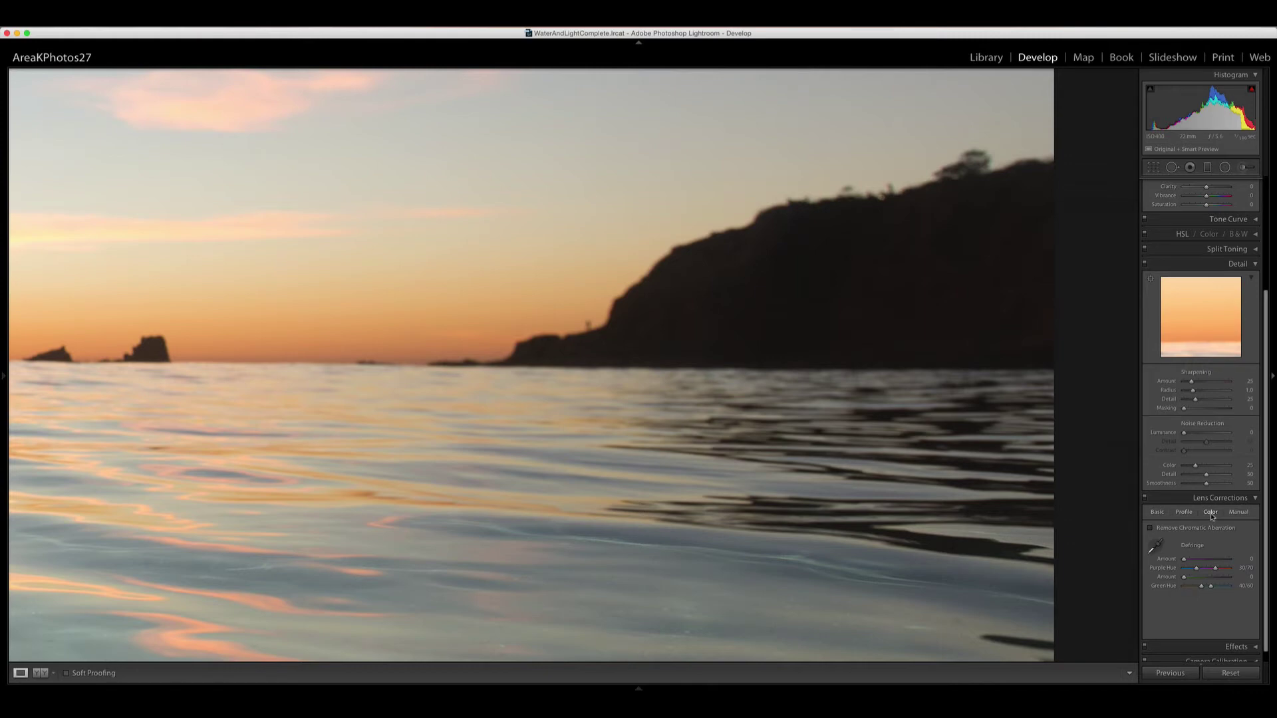
click(1151, 528)
click(465, 344)
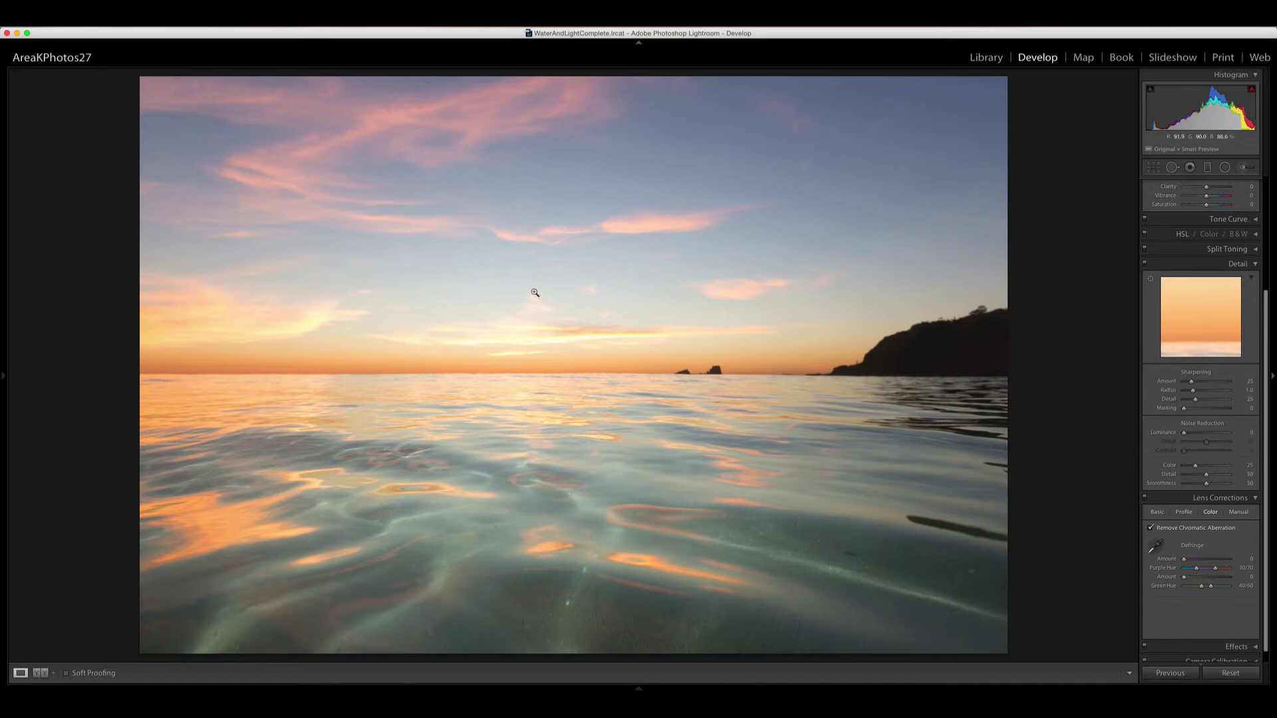
Send the photo from Lightroom to Adobe Photoshop CC 2014 for editing
right_click(531, 269)
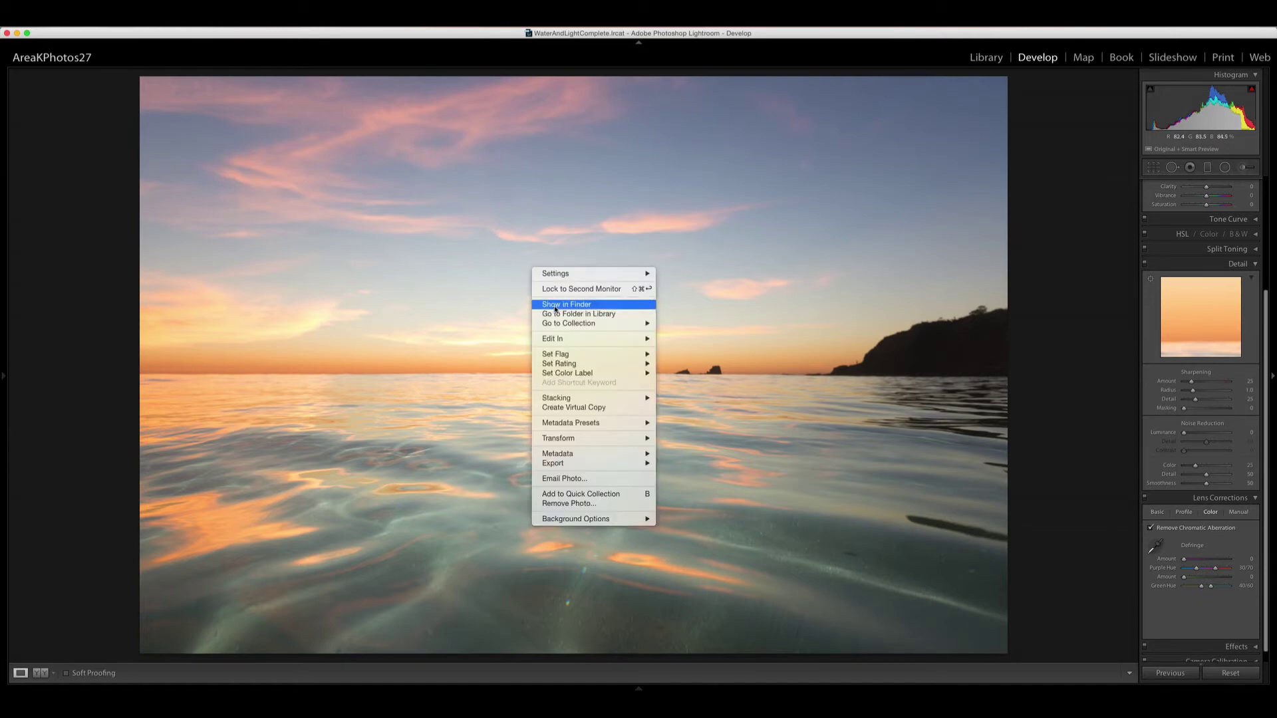
mouse_move(579, 339)
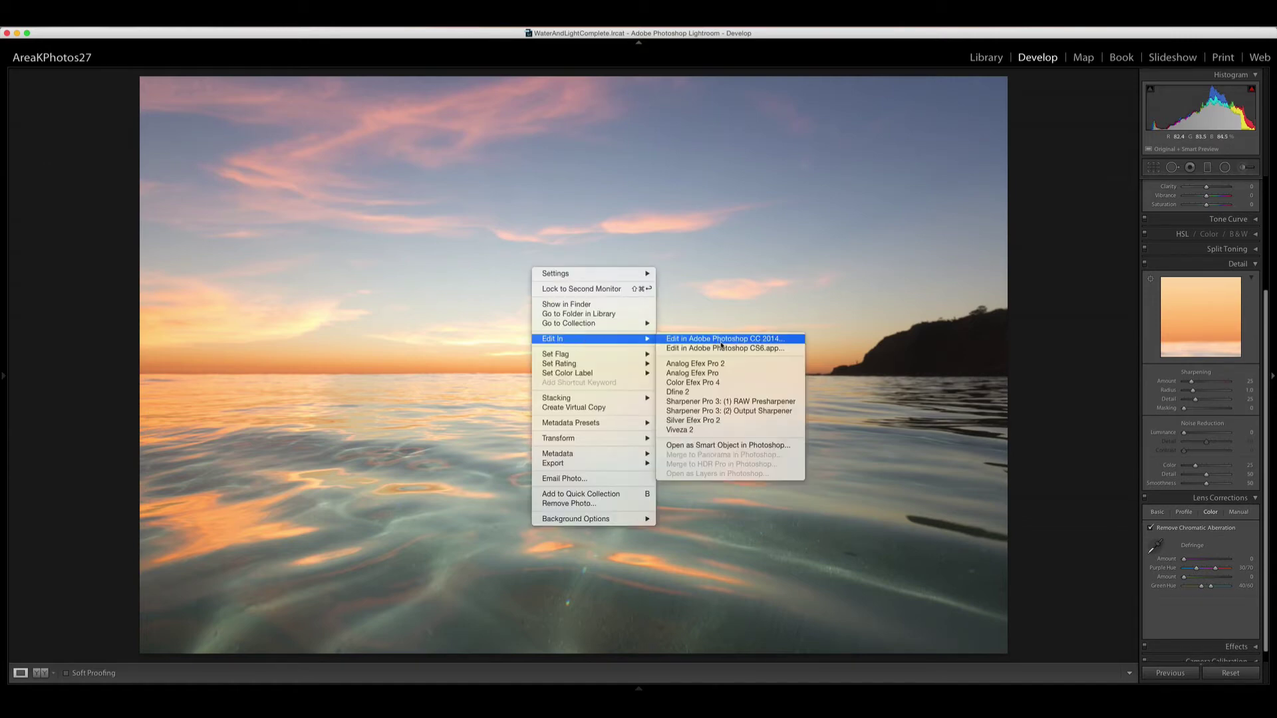
click(721, 340)
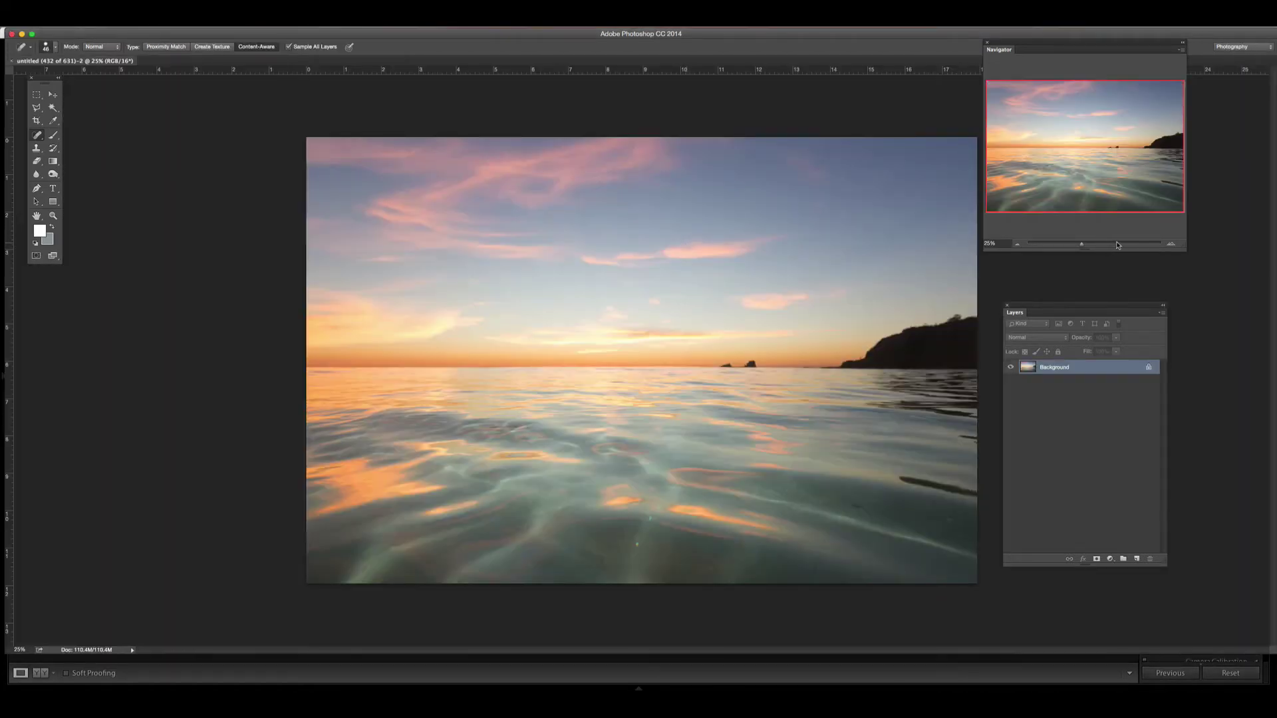
Duplicate the Background layer of the sunset photo
click(1169, 245)
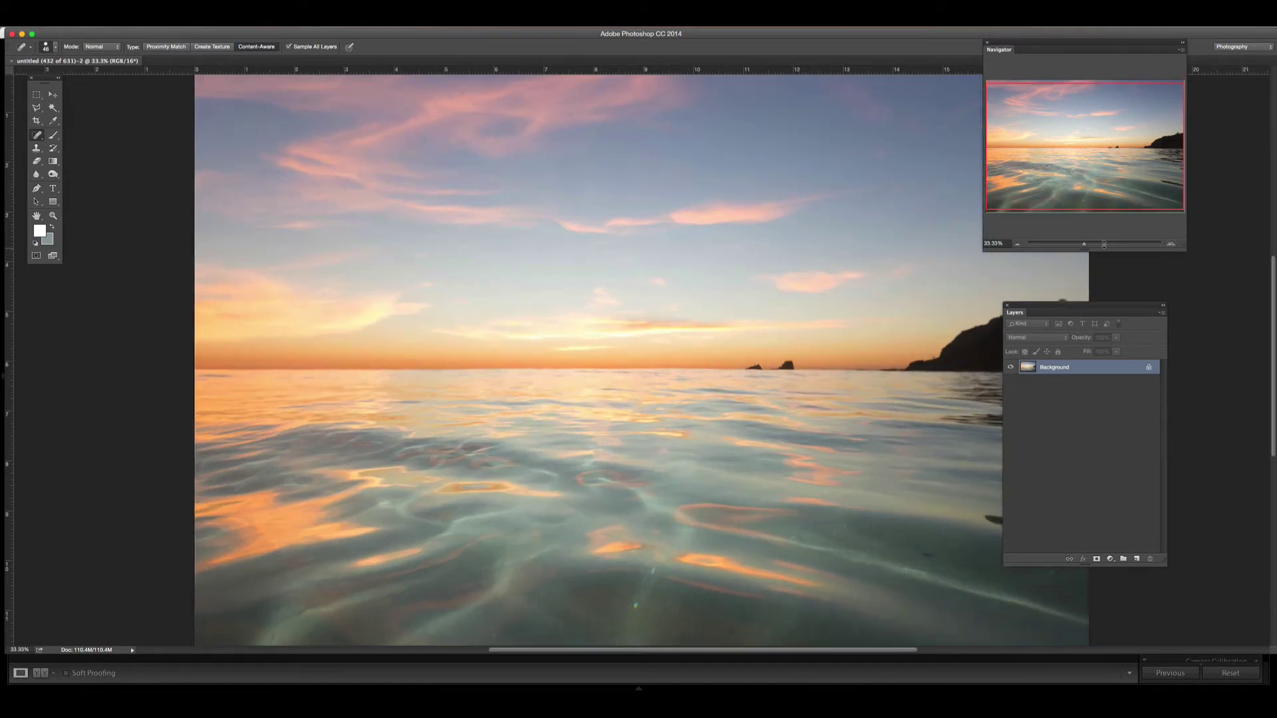
mouse_move(1087, 247)
mouse_down()
mouse_move(1110, 246)
mouse_move(1082, 246)
mouse_up()
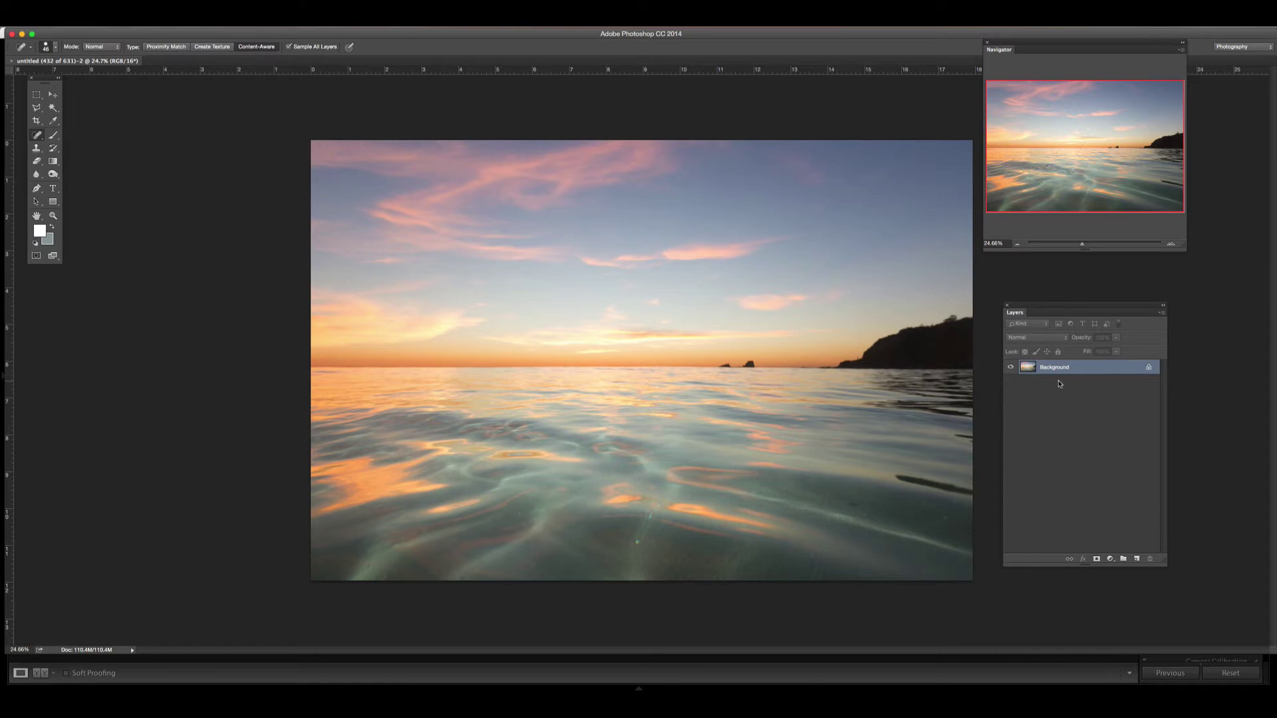
key(super+j)
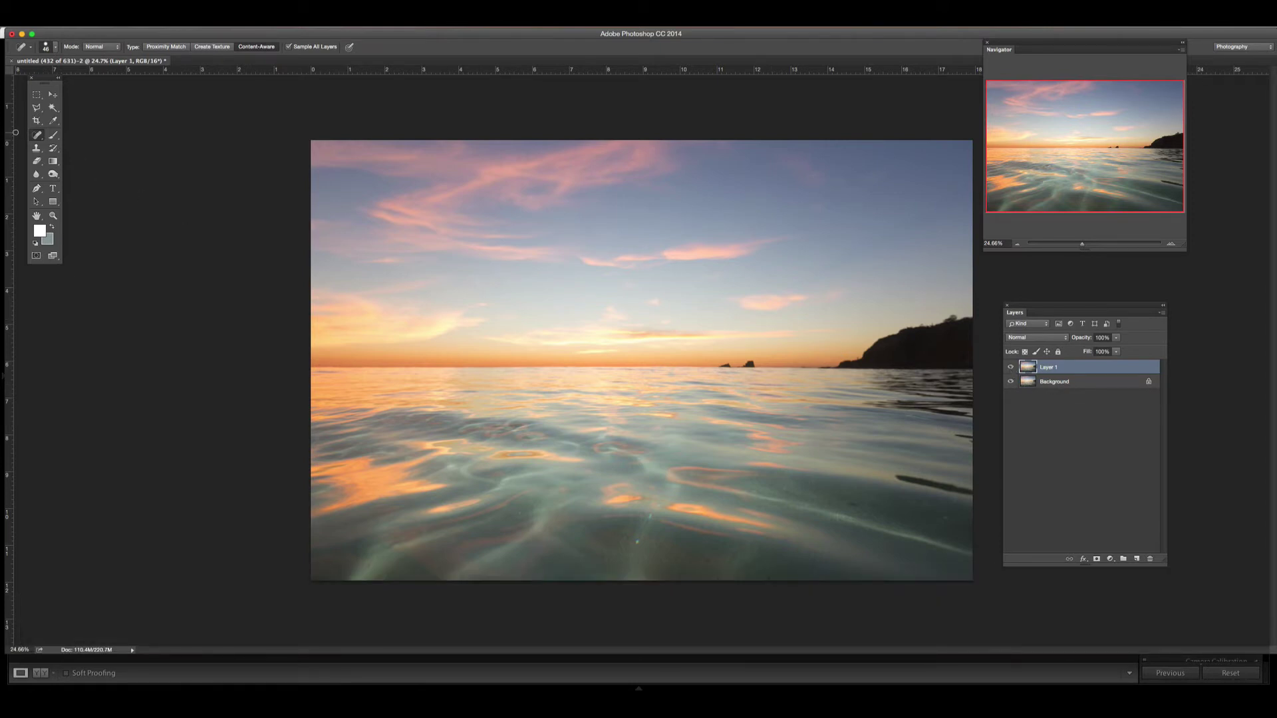
Try a curved white brush stroke across the duplicated layer, toggle the layer's visibility to compare, and undo the stroke
click(54, 135)
mouse_move(679, 255)
mouse_down()
mouse_move(651, 350)
mouse_move(558, 490)
mouse_up()
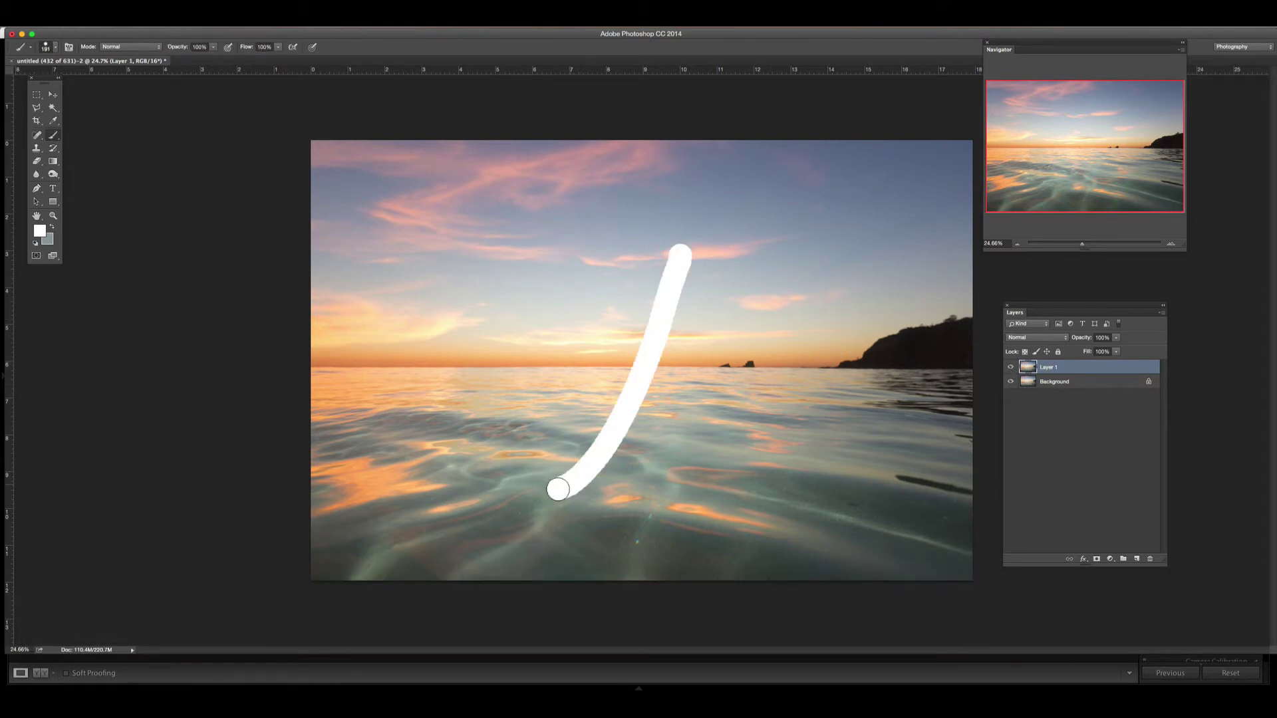
click(1010, 368)
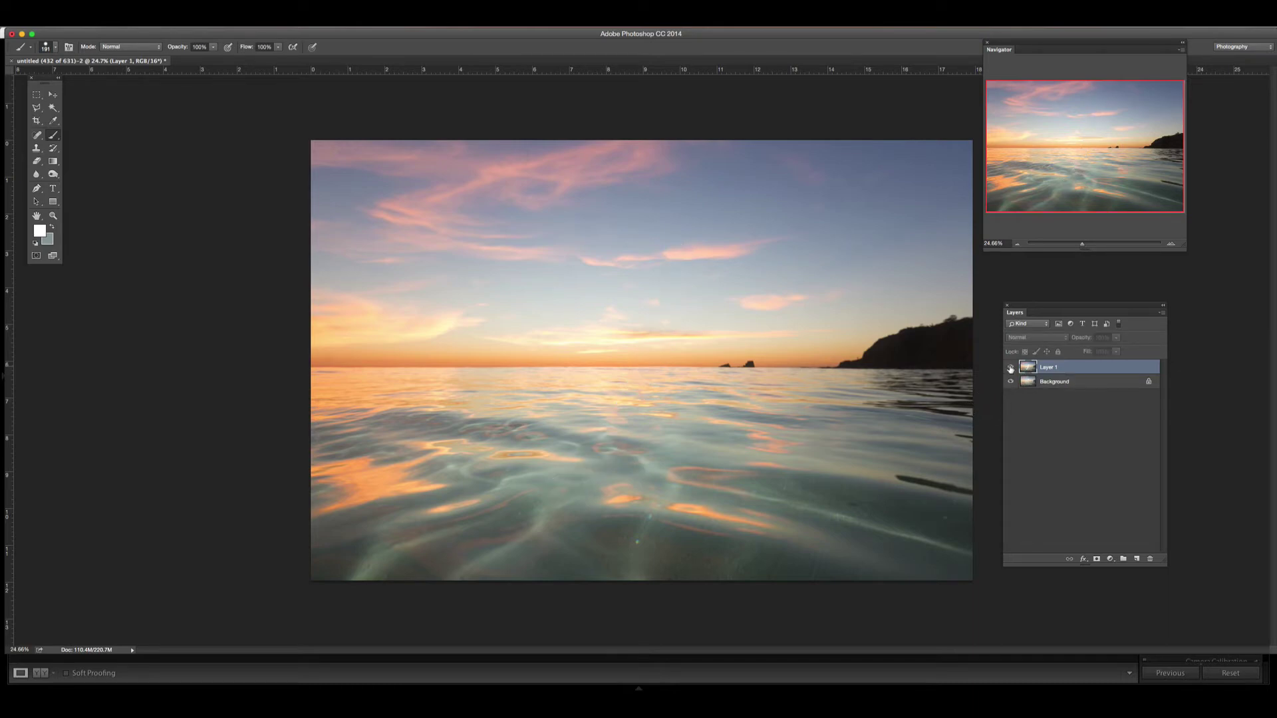
click(1010, 368)
click(1010, 368)
click(1010, 368)
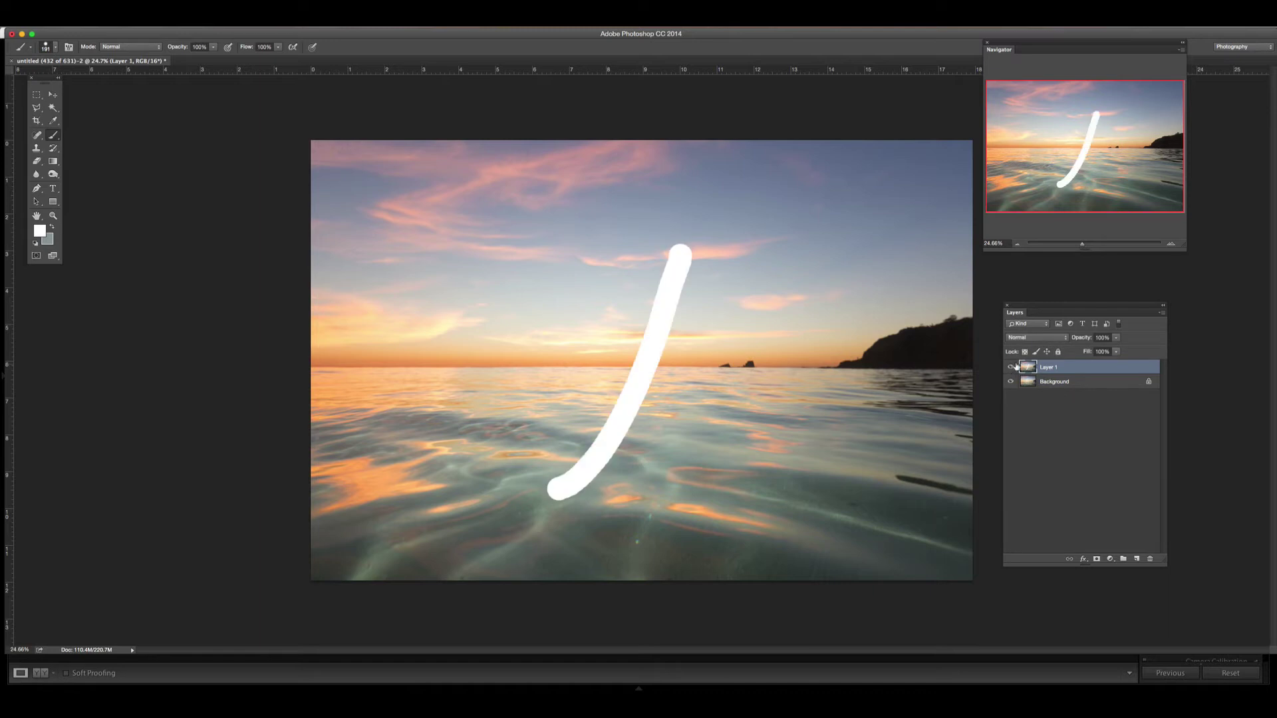
key(super+z)
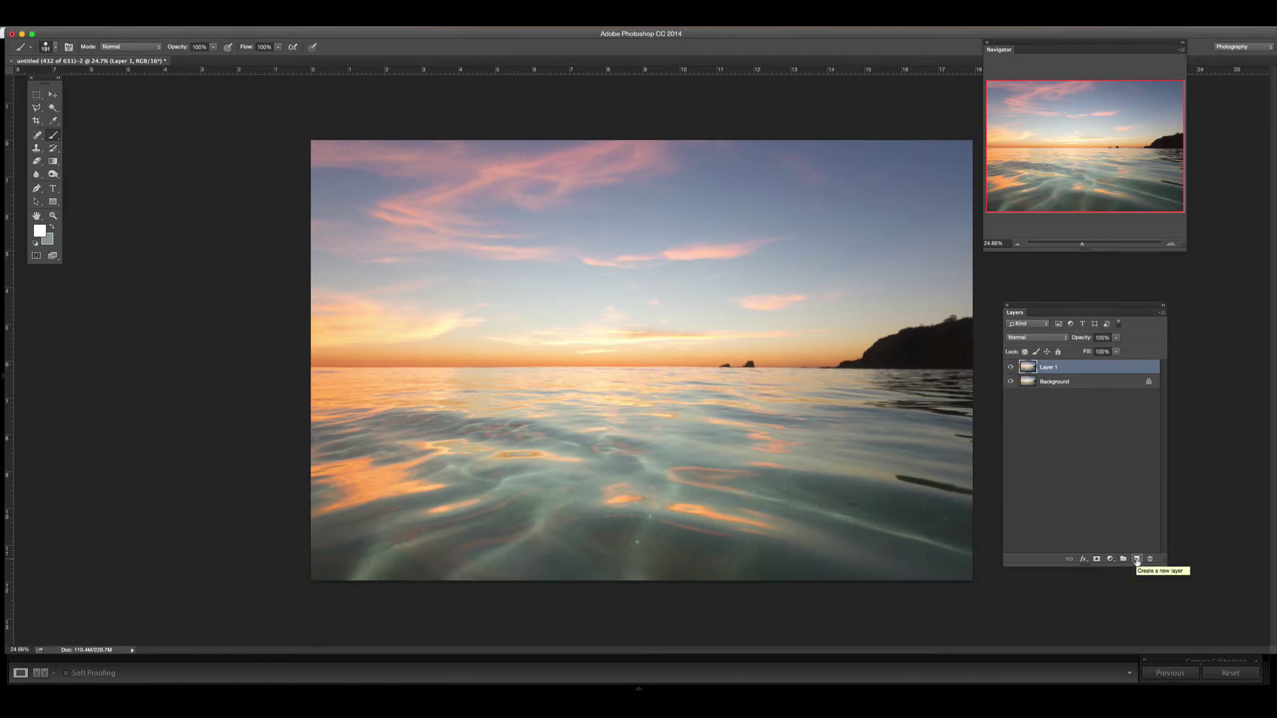
Try a looping white brush stroke on a new empty layer, toggle its visibility, undo it and delete that layer
click(1137, 560)
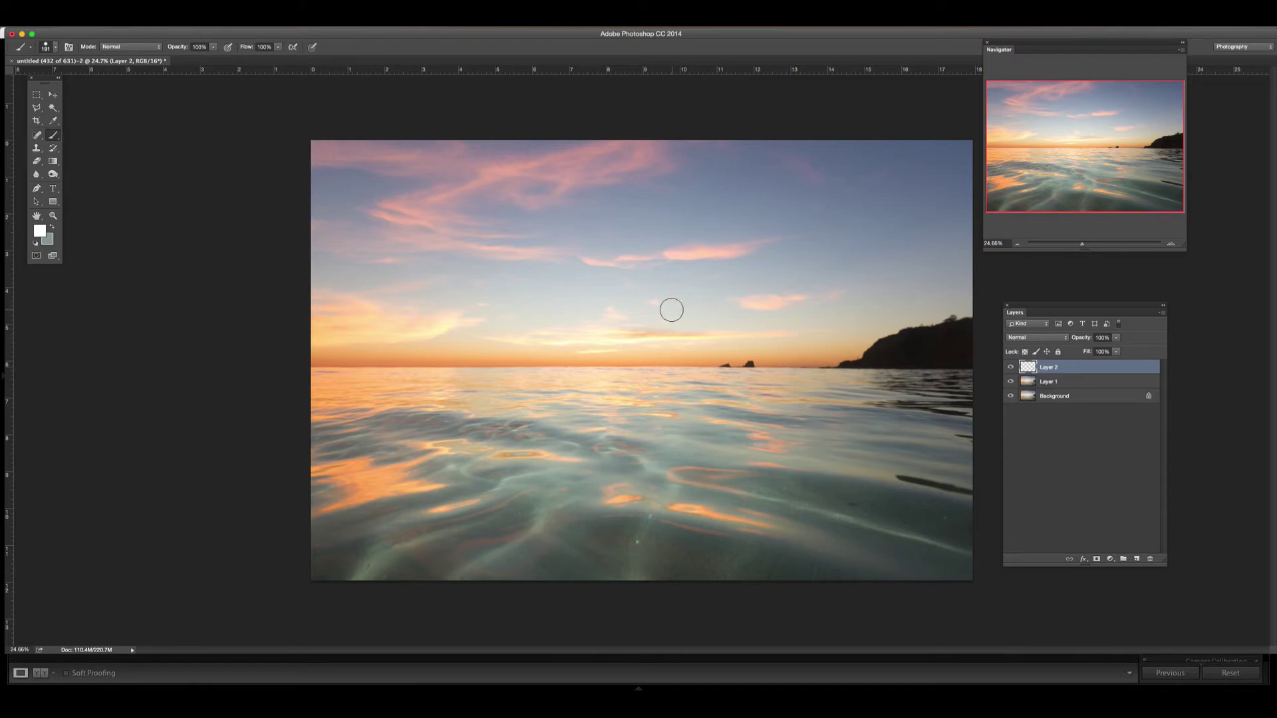
mouse_move(671, 308)
mouse_down()
mouse_move(547, 447)
mouse_move(556, 396)
mouse_move(737, 475)
mouse_move(629, 365)
mouse_up()
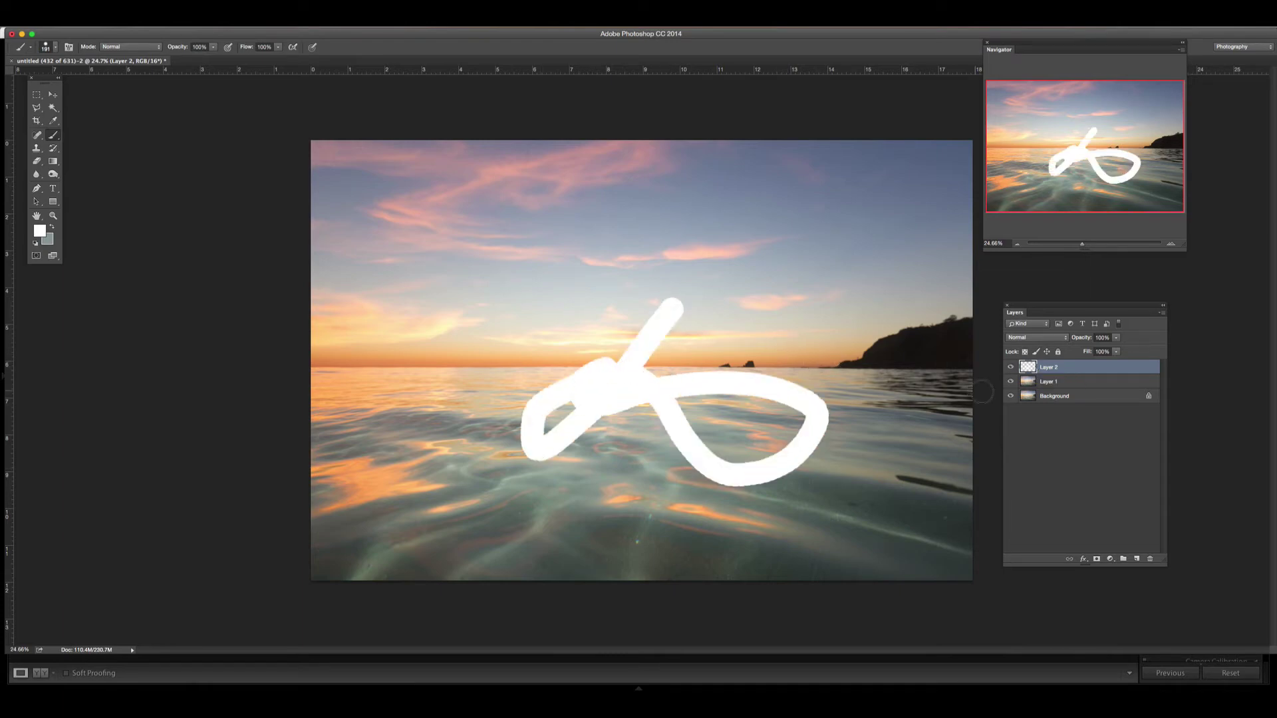
click(1011, 367)
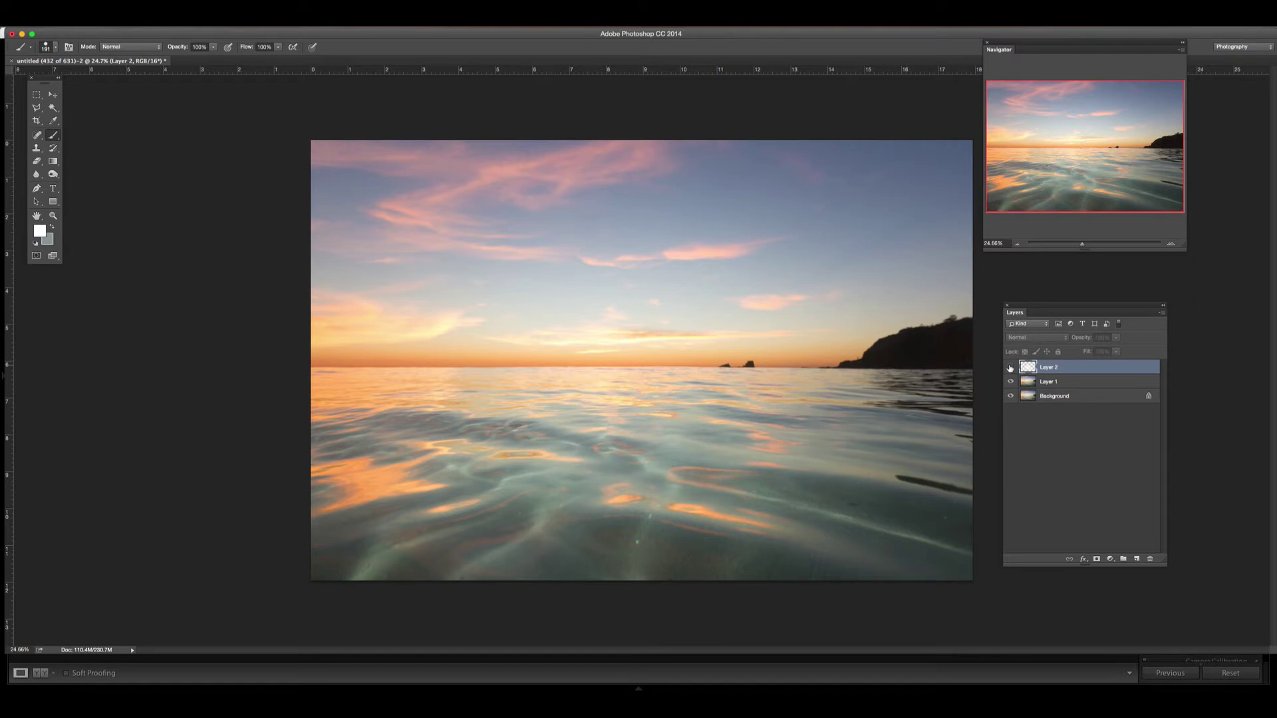
click(1010, 367)
click(1011, 367)
click(1010, 367)
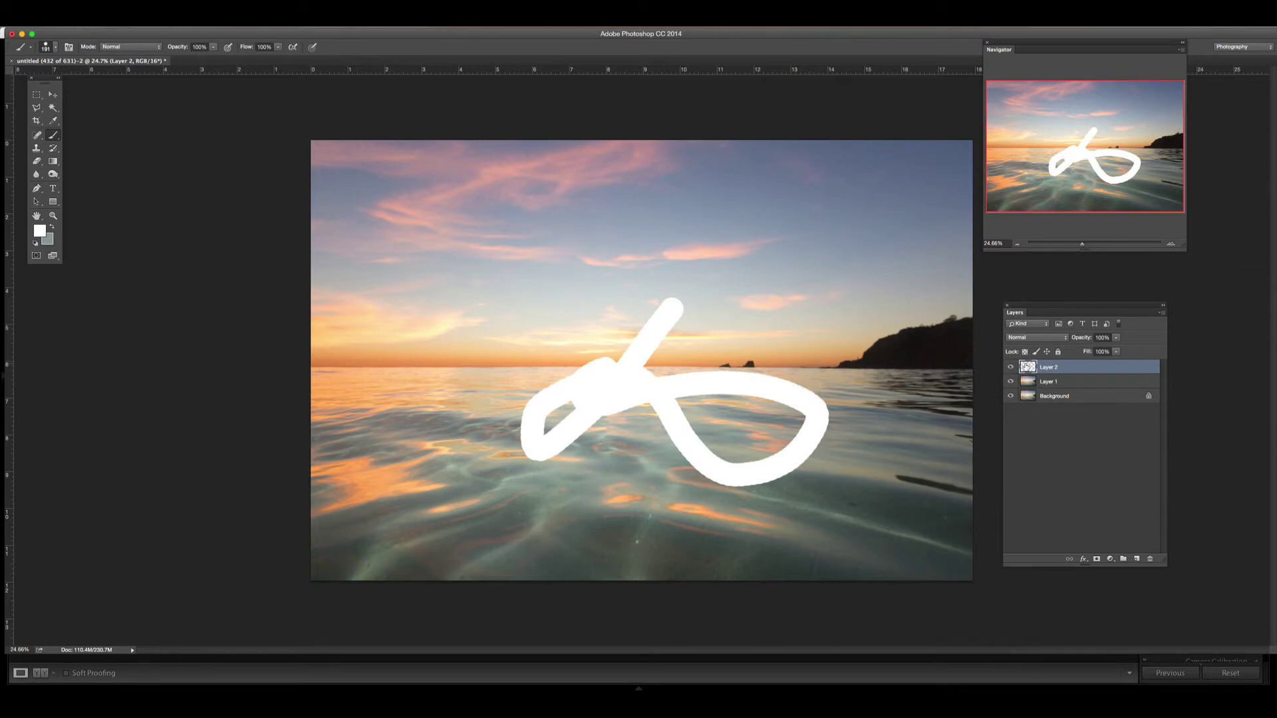
key(super+z)
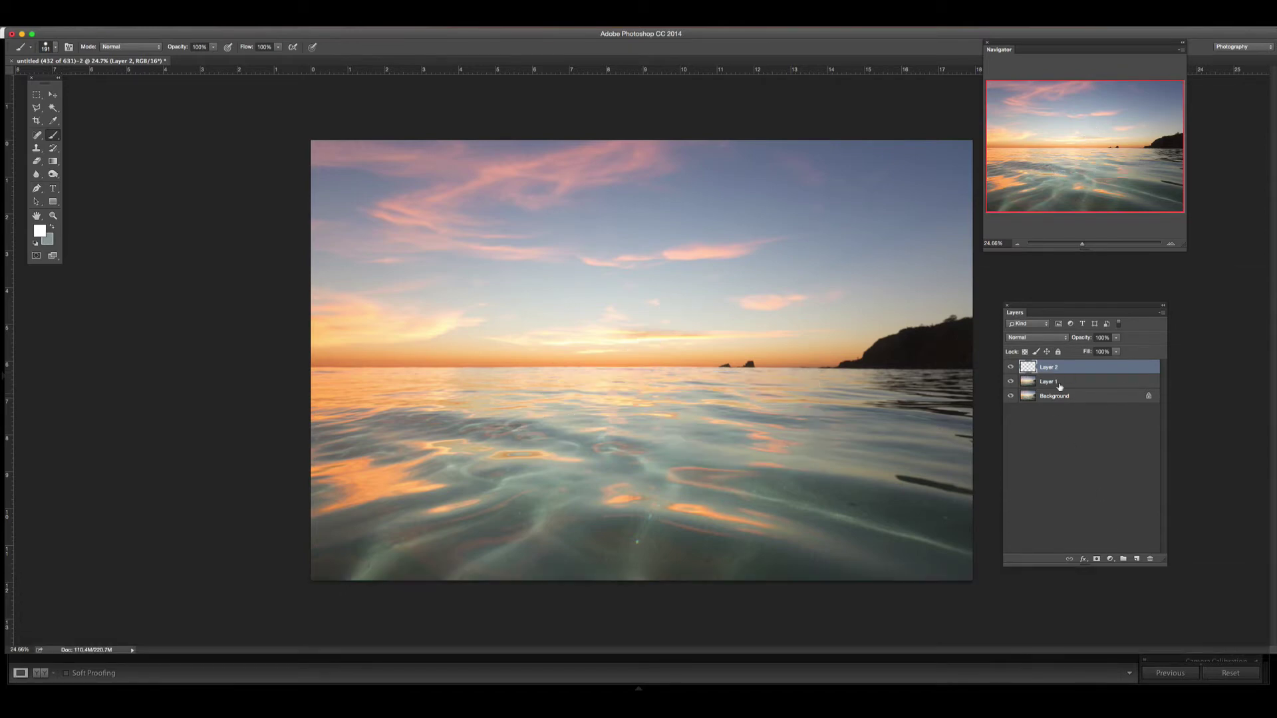
drag(1038, 374, 1150, 559)
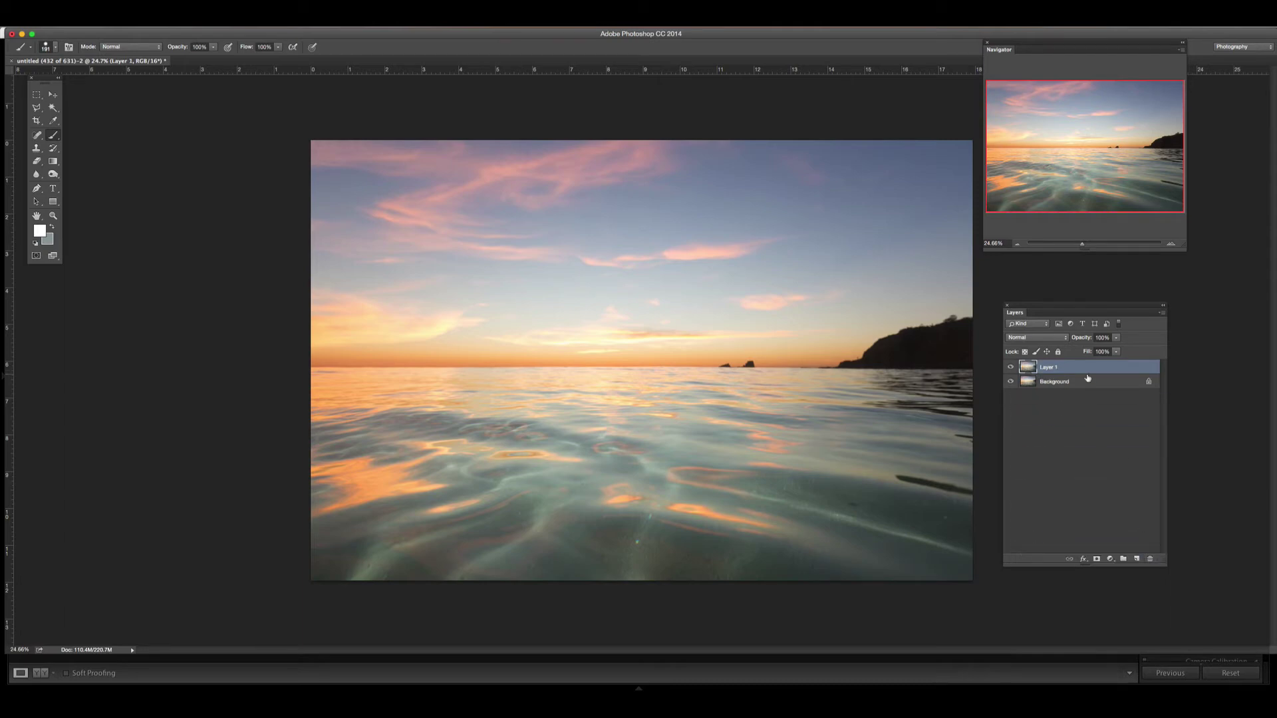
Heal the small dark figure on the headland's lower slope using the Spot Healing Brush at 26 px
click(1170, 243)
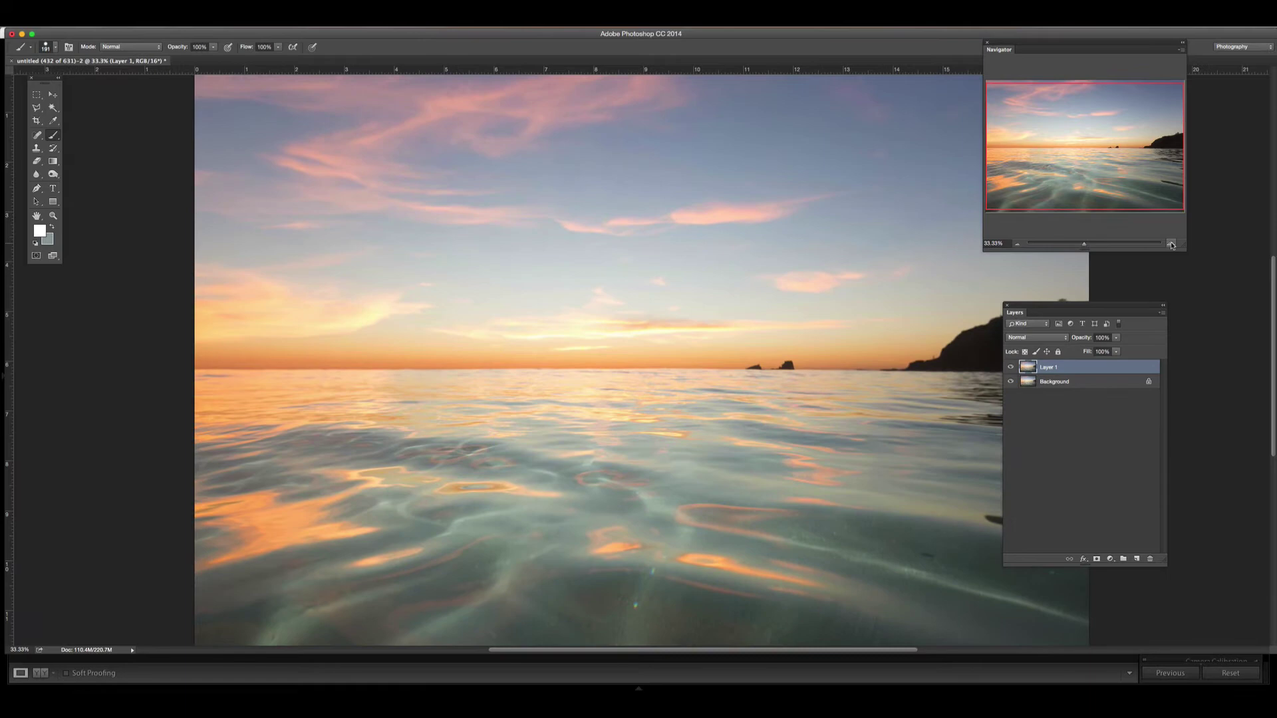
click(1172, 244)
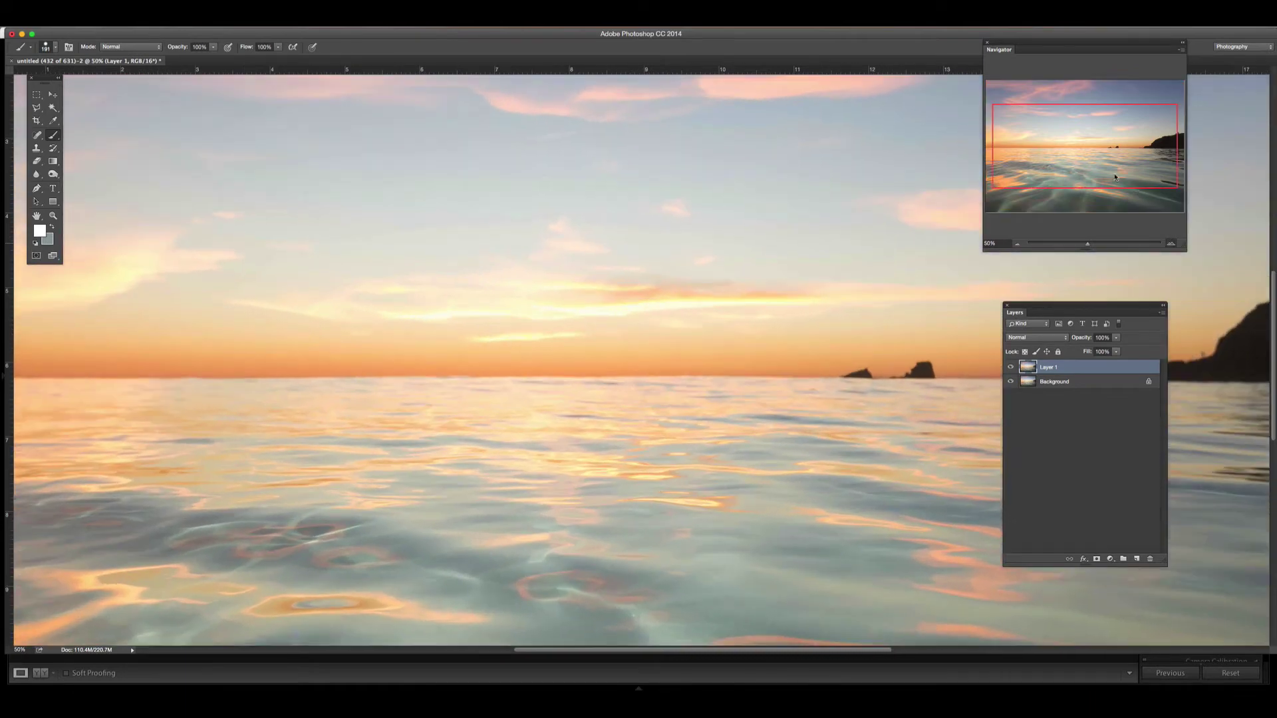
click(1171, 244)
drag(1130, 163, 1196, 158)
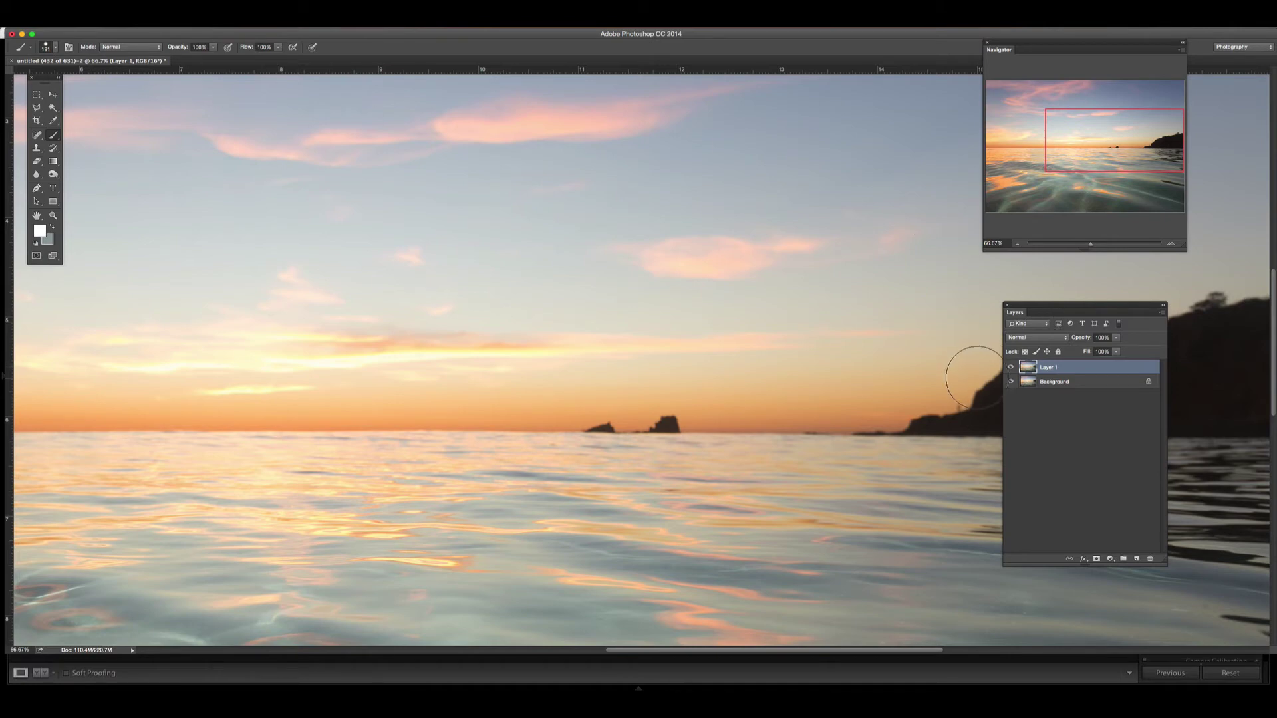
key(space)
drag(930, 429, 505, 399)
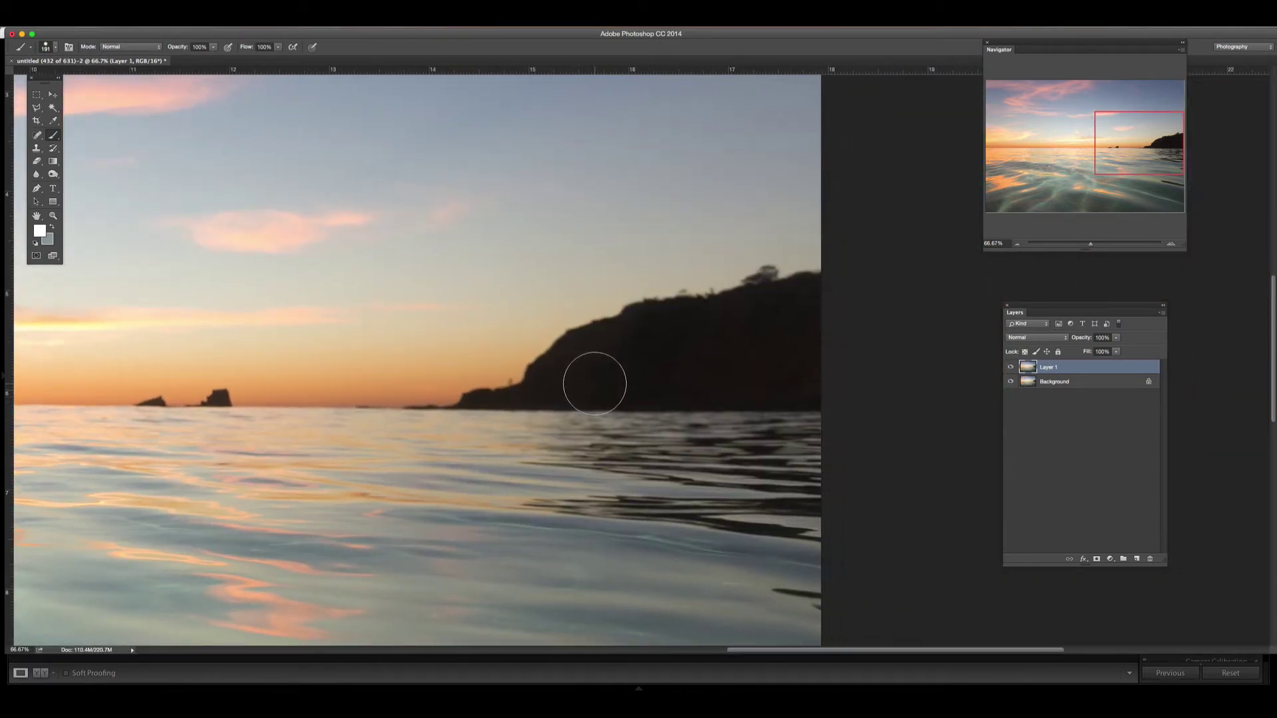
click(1170, 245)
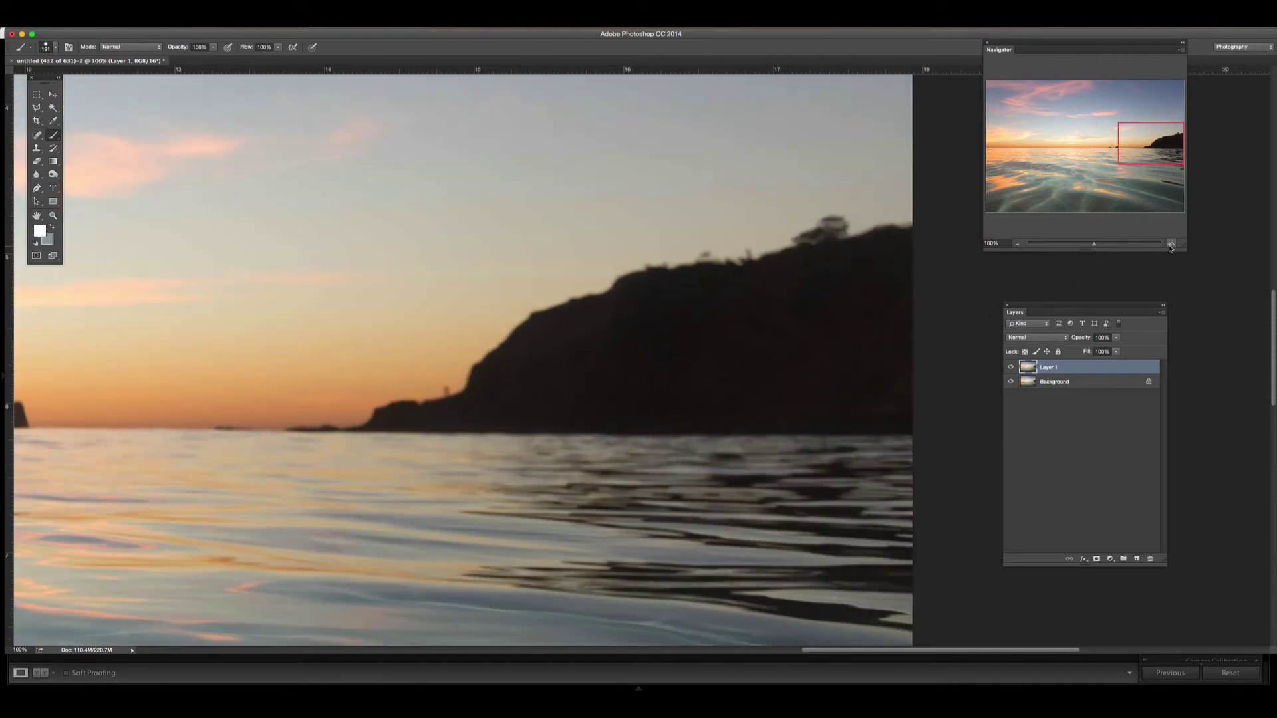
click(1170, 245)
key(space)
drag(423, 420, 530, 388)
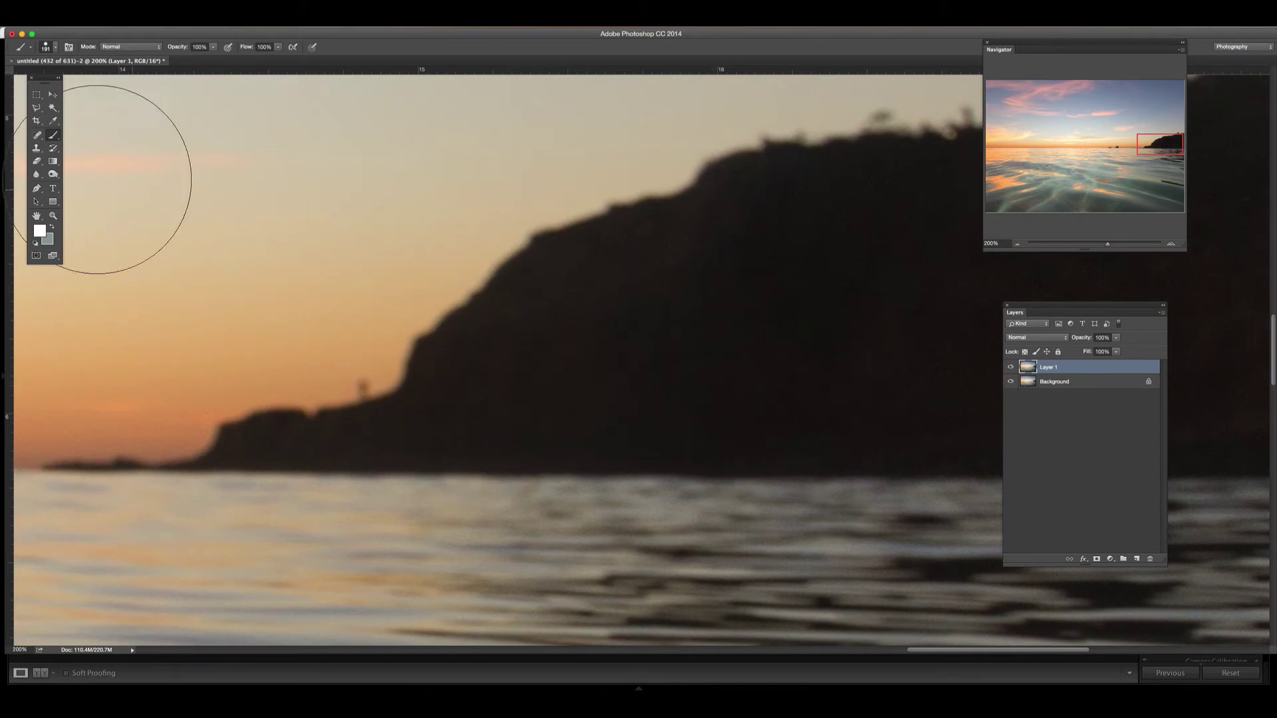
click(37, 135)
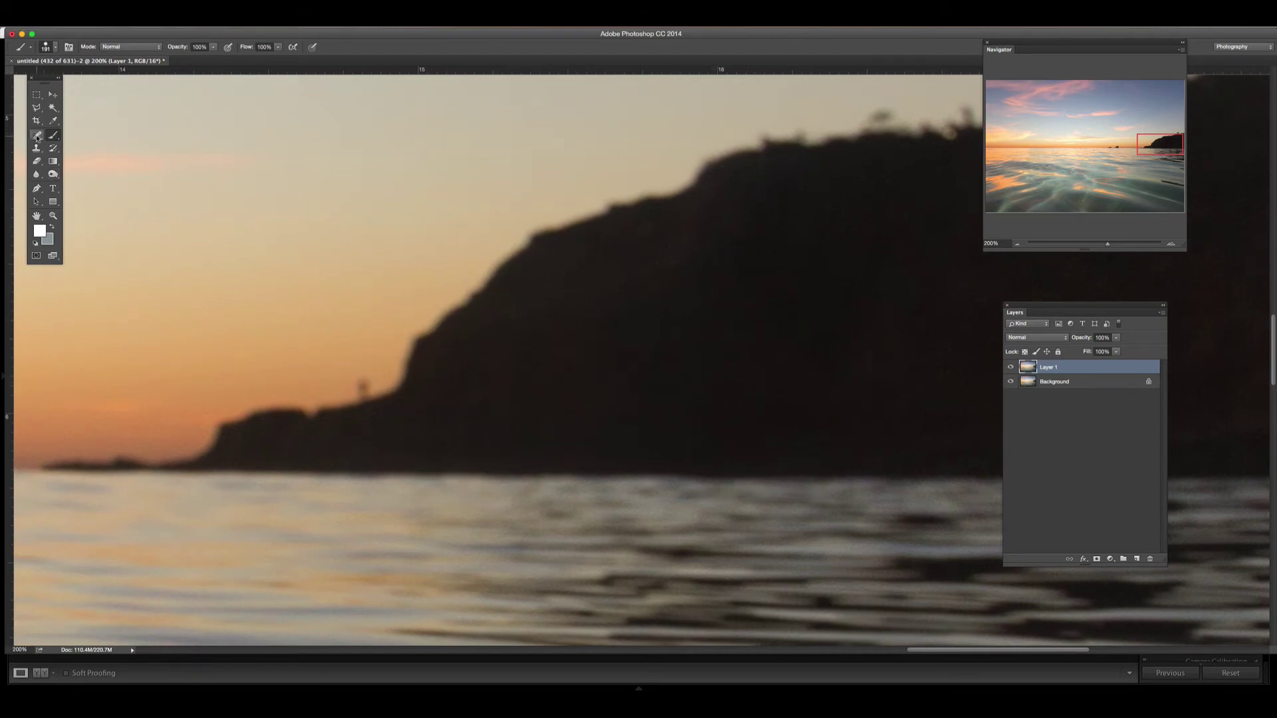
right_click(377, 378)
click(402, 402)
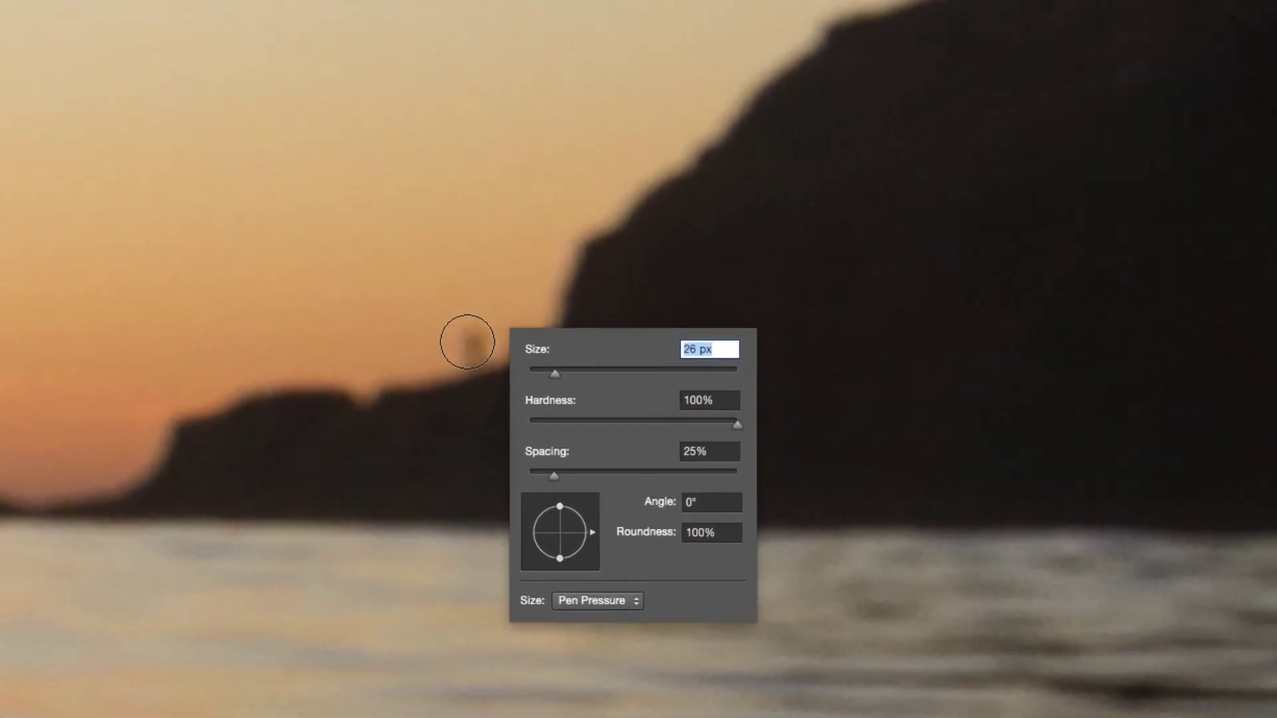
key(Return)
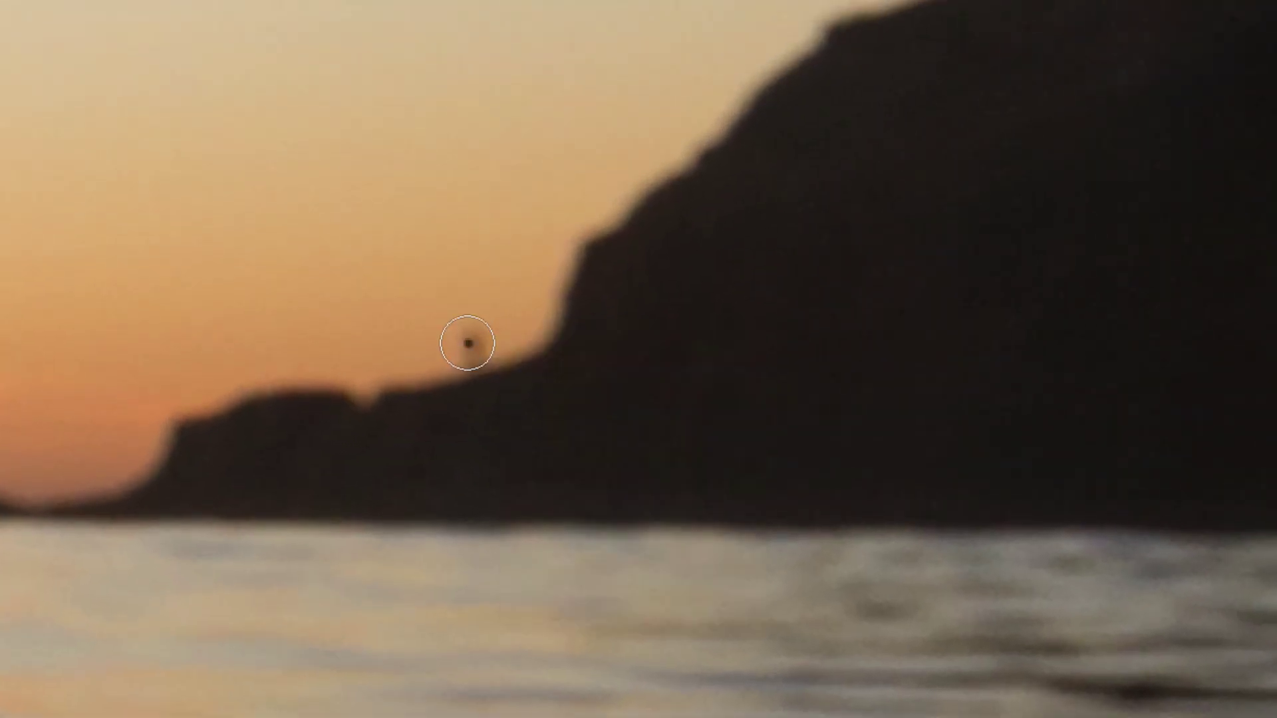
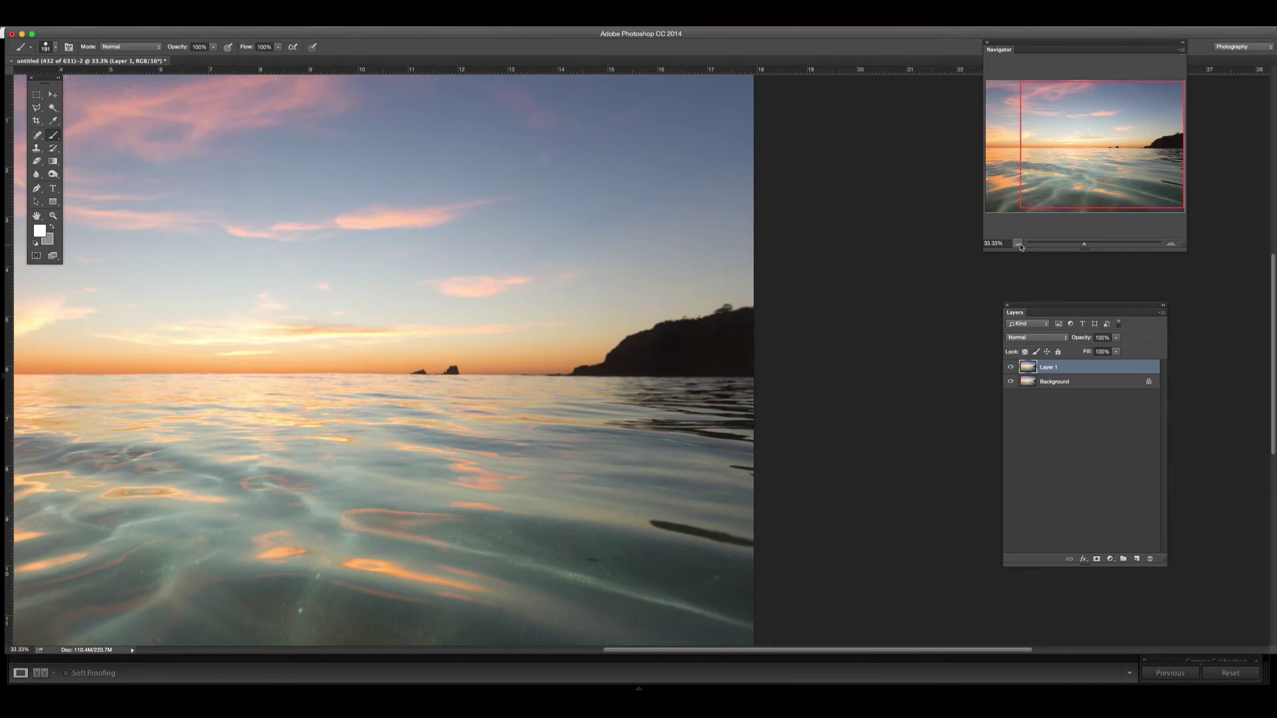
Try reducing the Brush tool's size for the small rainbow flare spots in the foreground water
click(1018, 244)
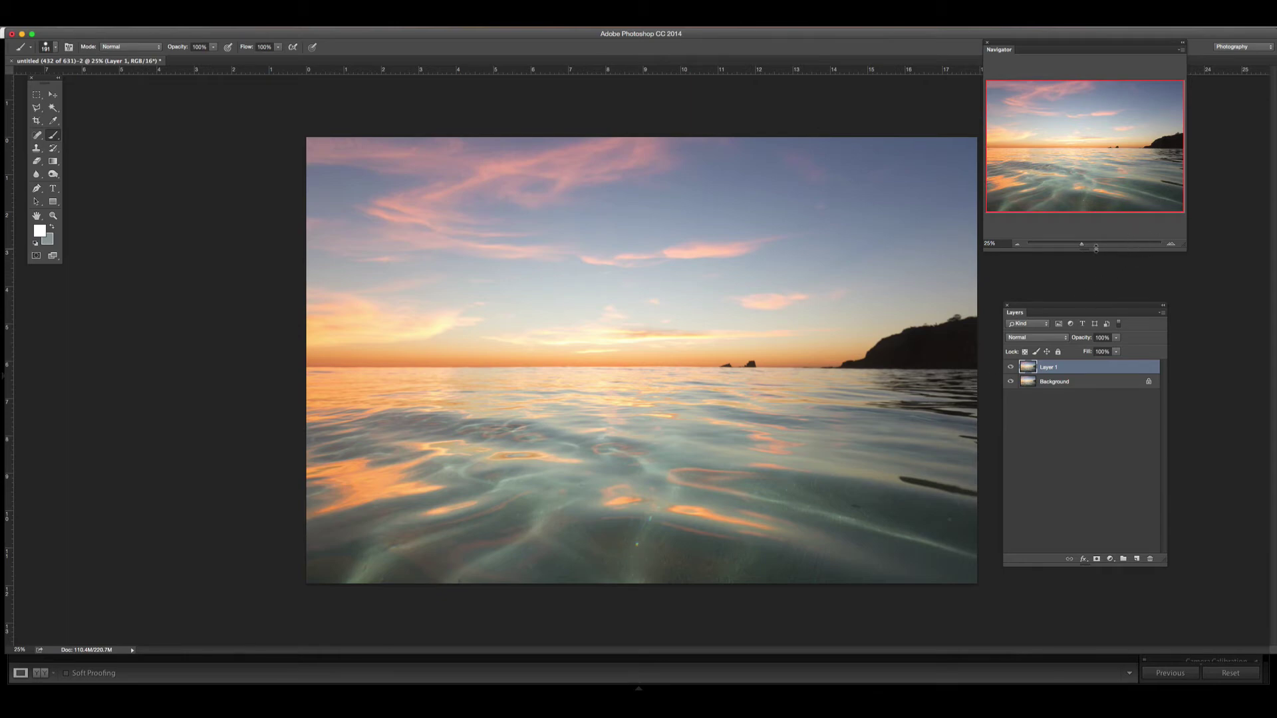
click(1095, 246)
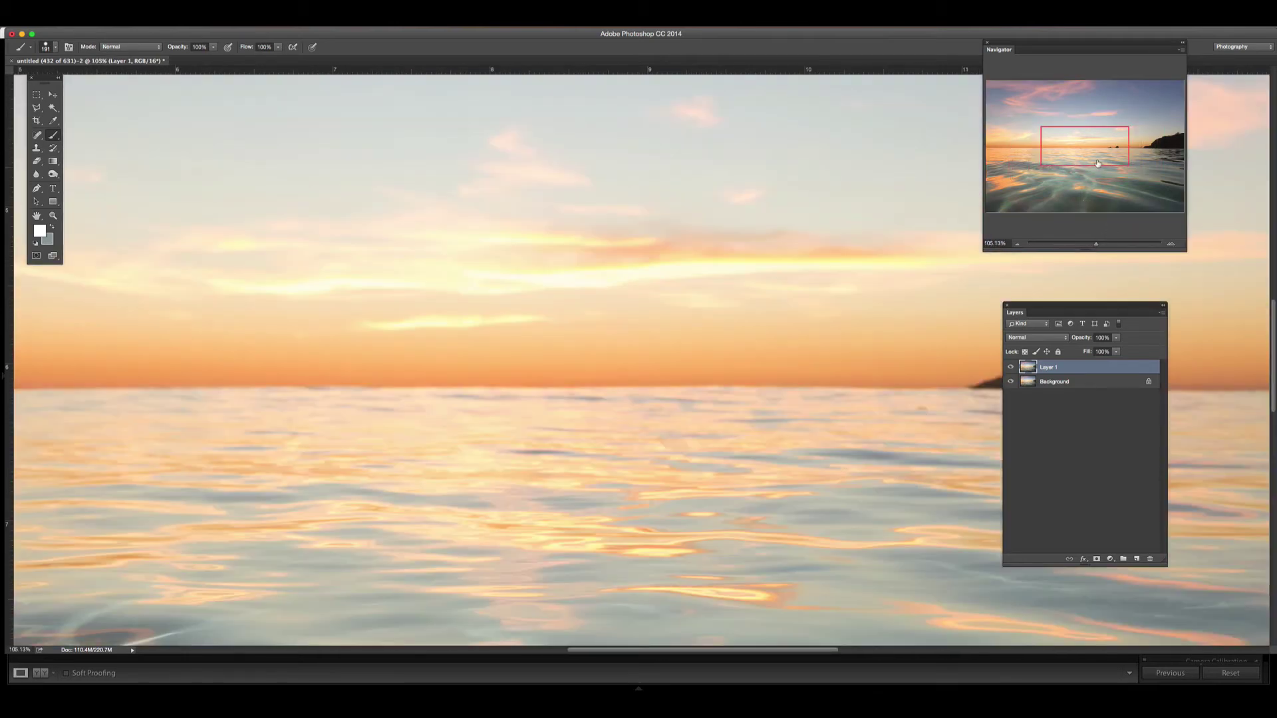
drag(1098, 164, 1107, 221)
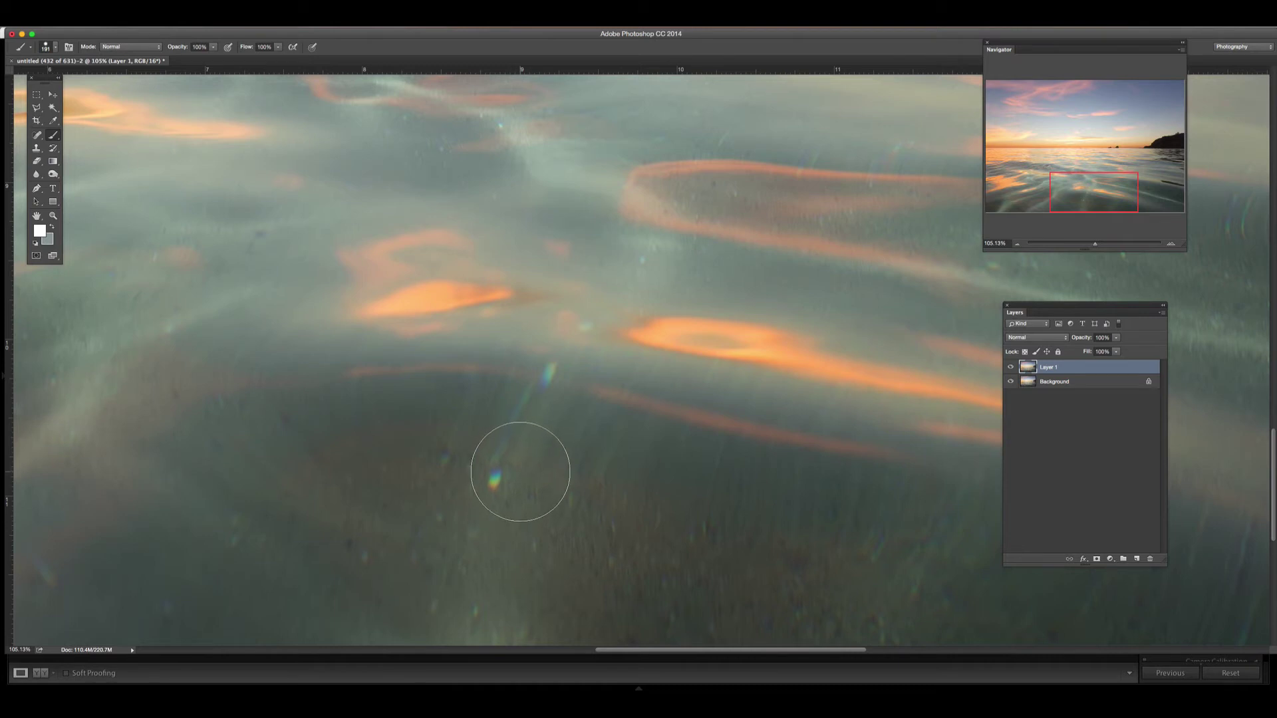
right_click(557, 476)
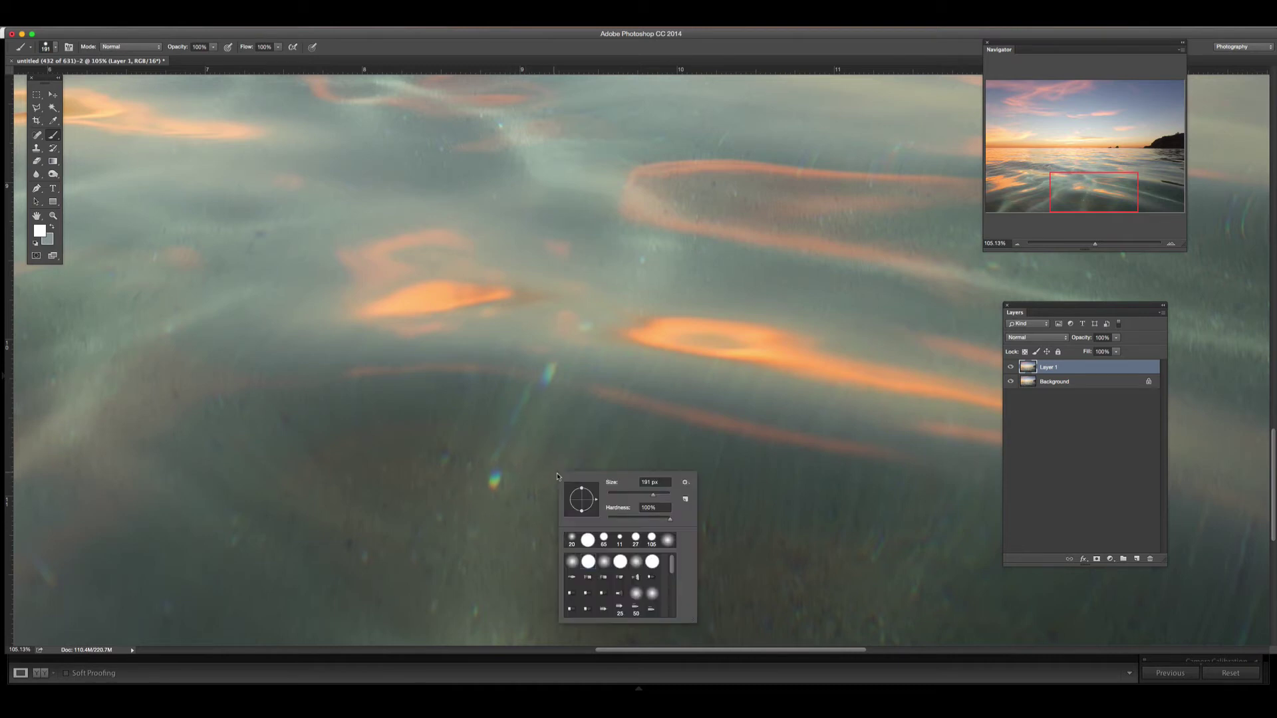
click(616, 495)
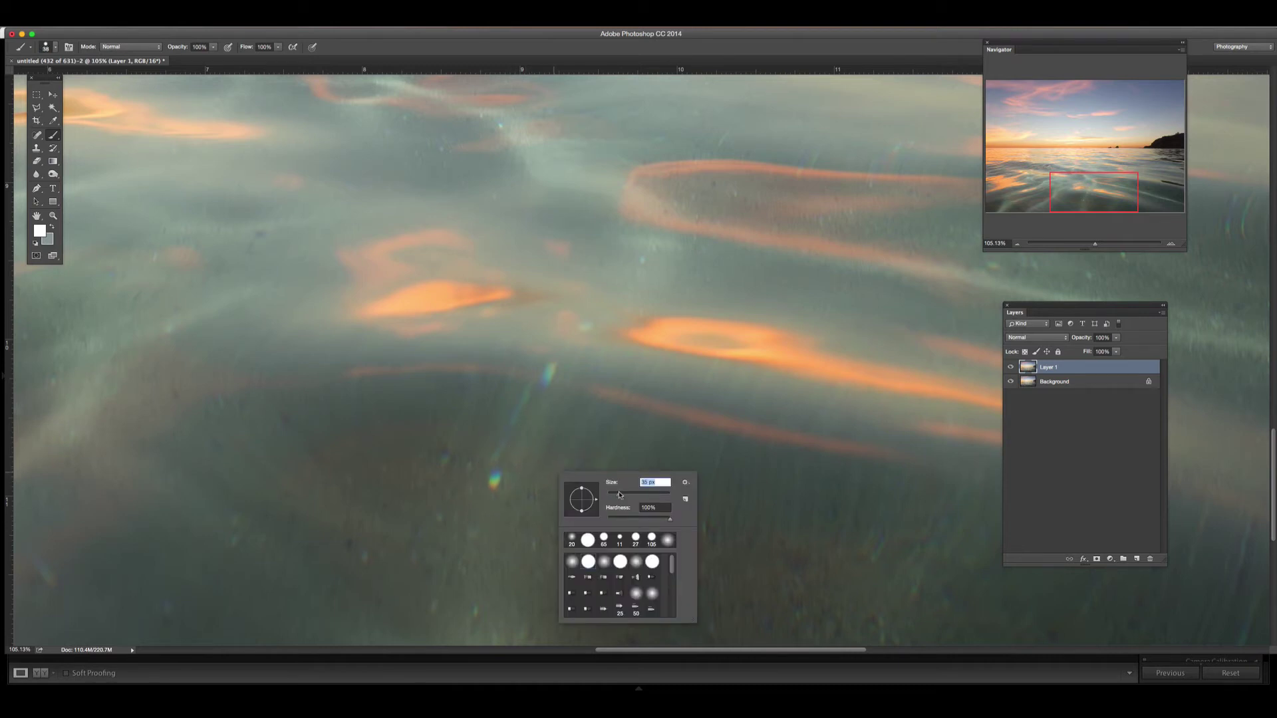
click(1037, 483)
click(1035, 480)
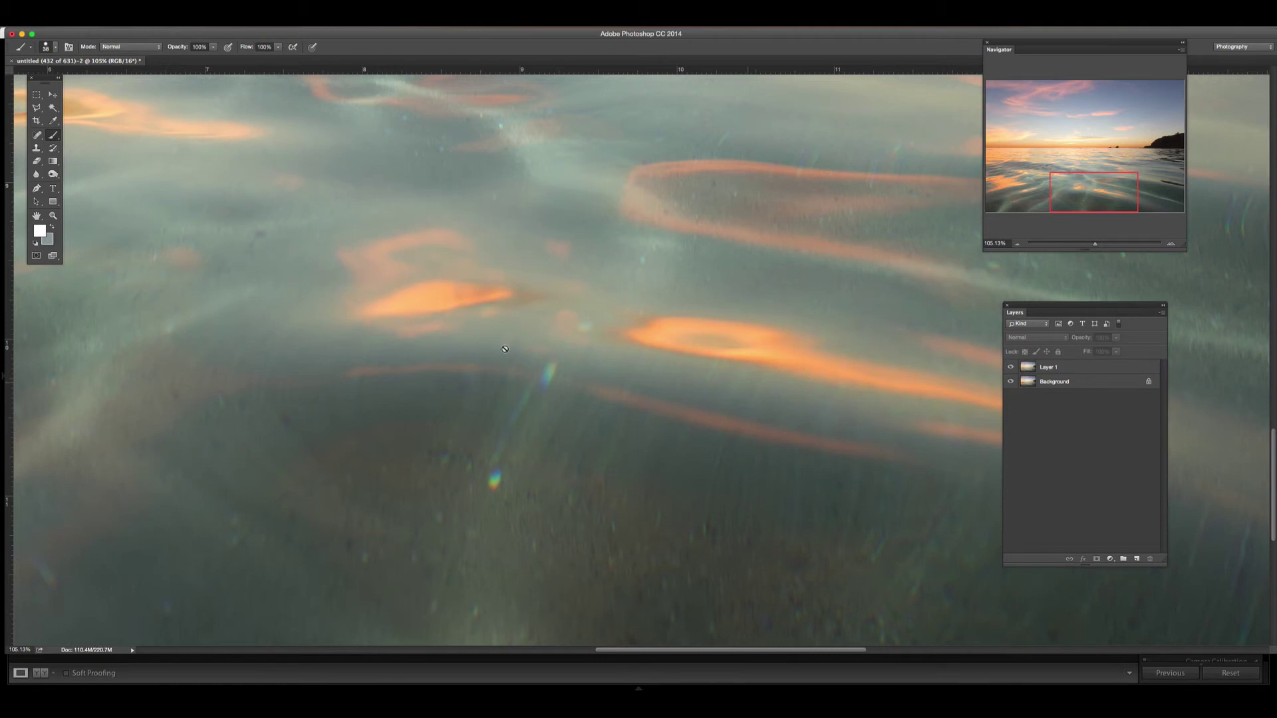
Heal the lower rainbow flare spot in the foreground water on Layer 1 with the content-aware Spot Healing Brush
click(37, 136)
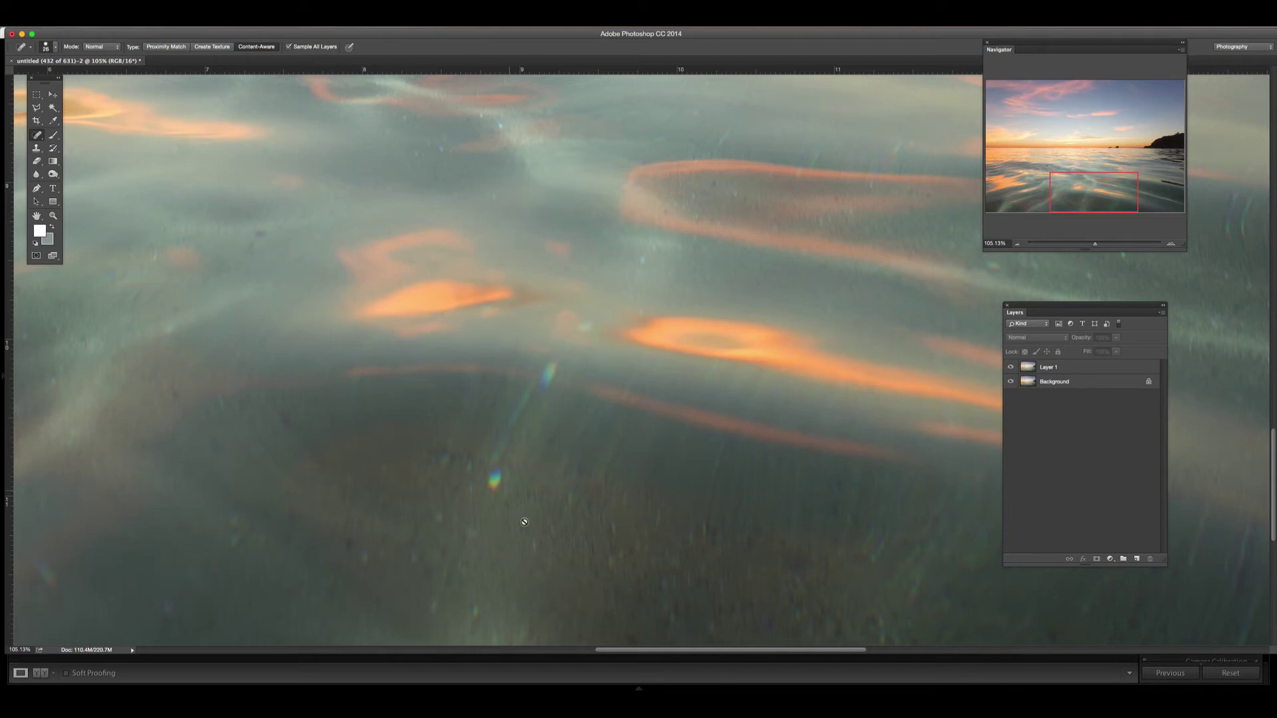
click(1033, 373)
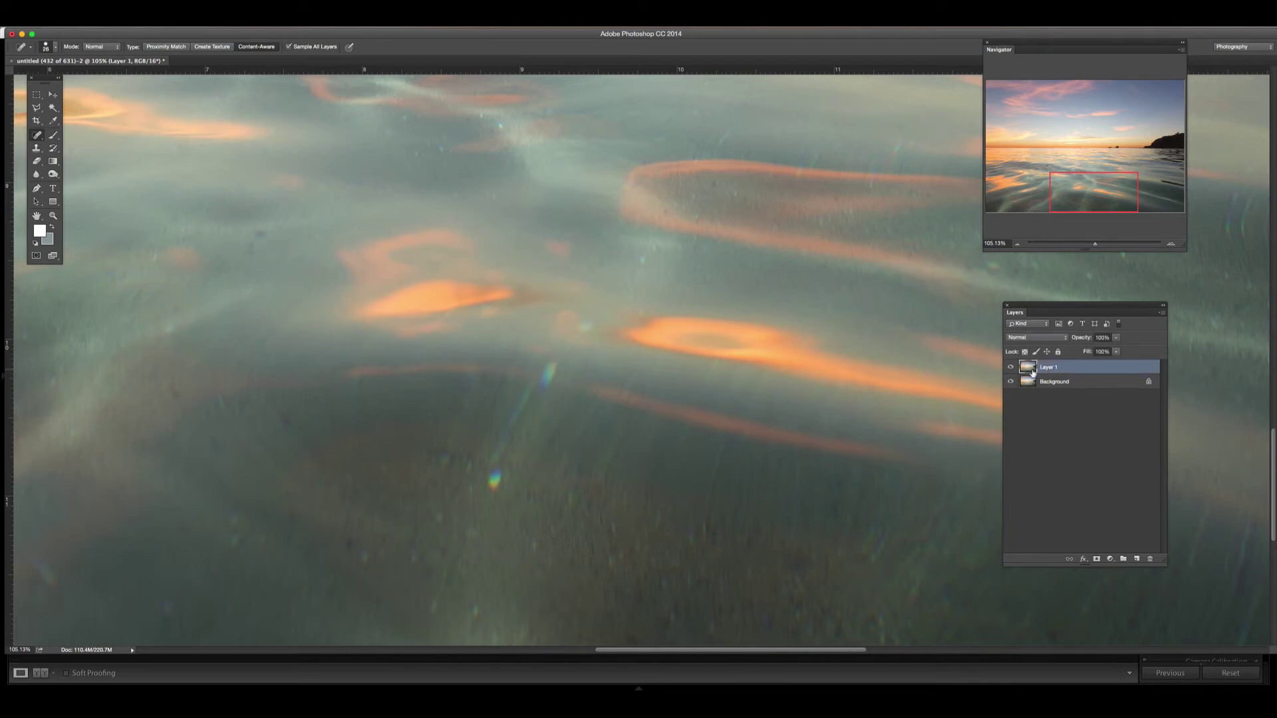
click(492, 486)
drag(493, 490, 500, 478)
Heal a small blemish in the water just above the orange reflections and check the whole photo
click(1017, 243)
click(1017, 243)
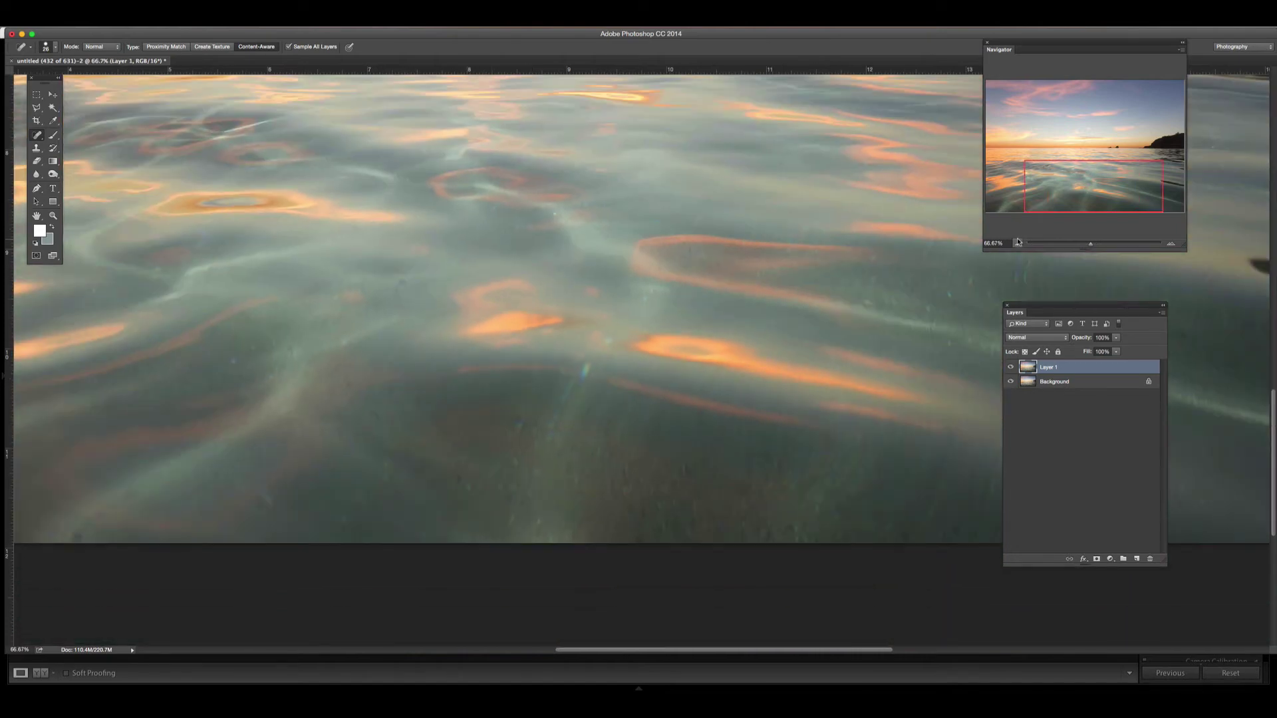
click(1018, 243)
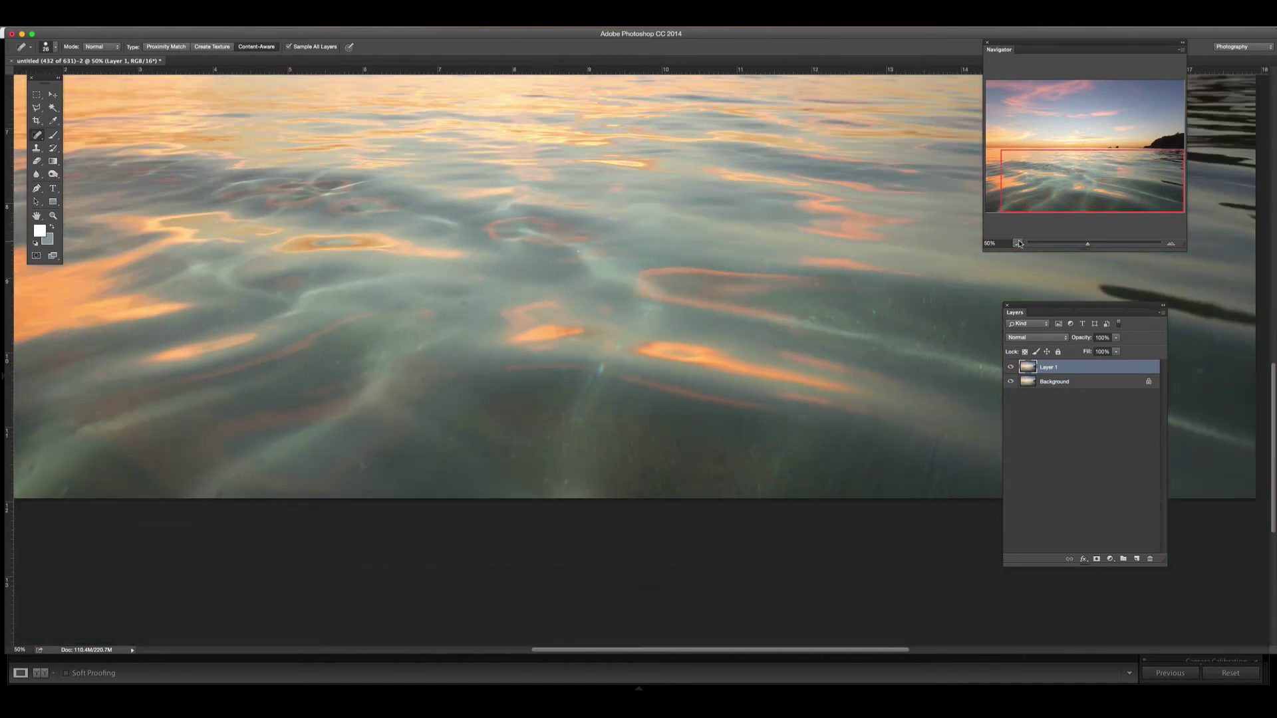
click(1017, 243)
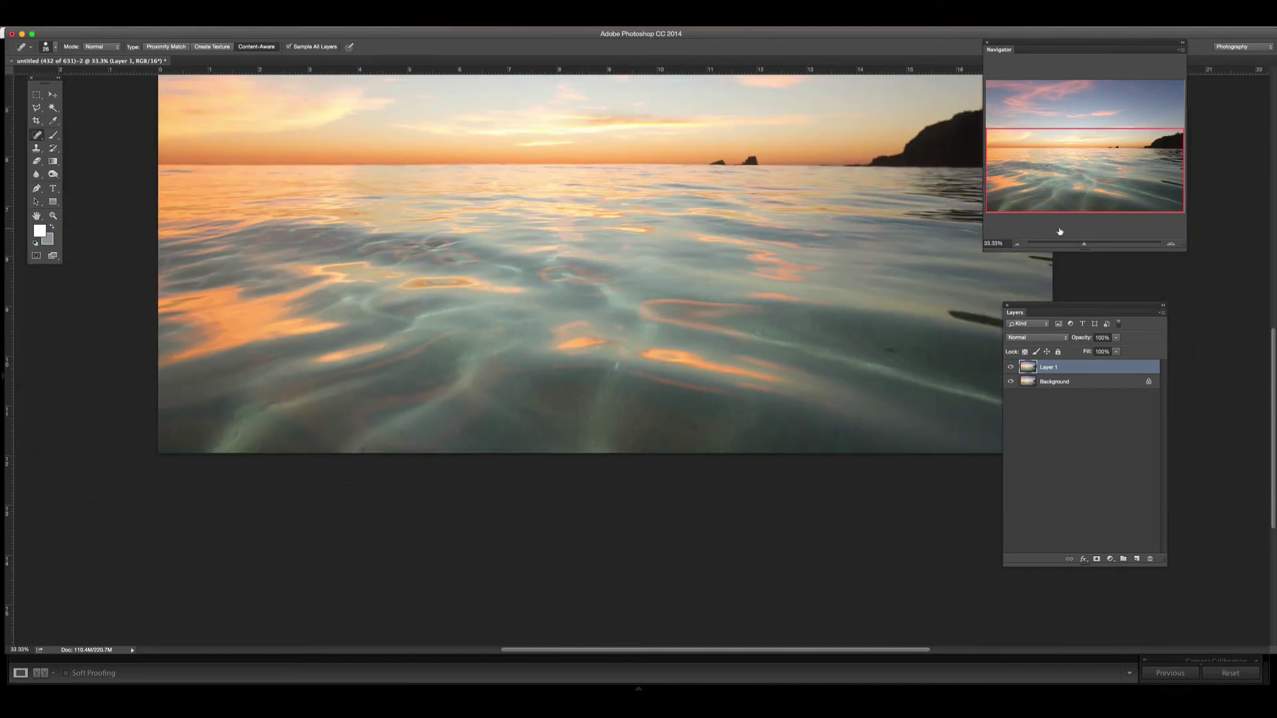
click(1172, 244)
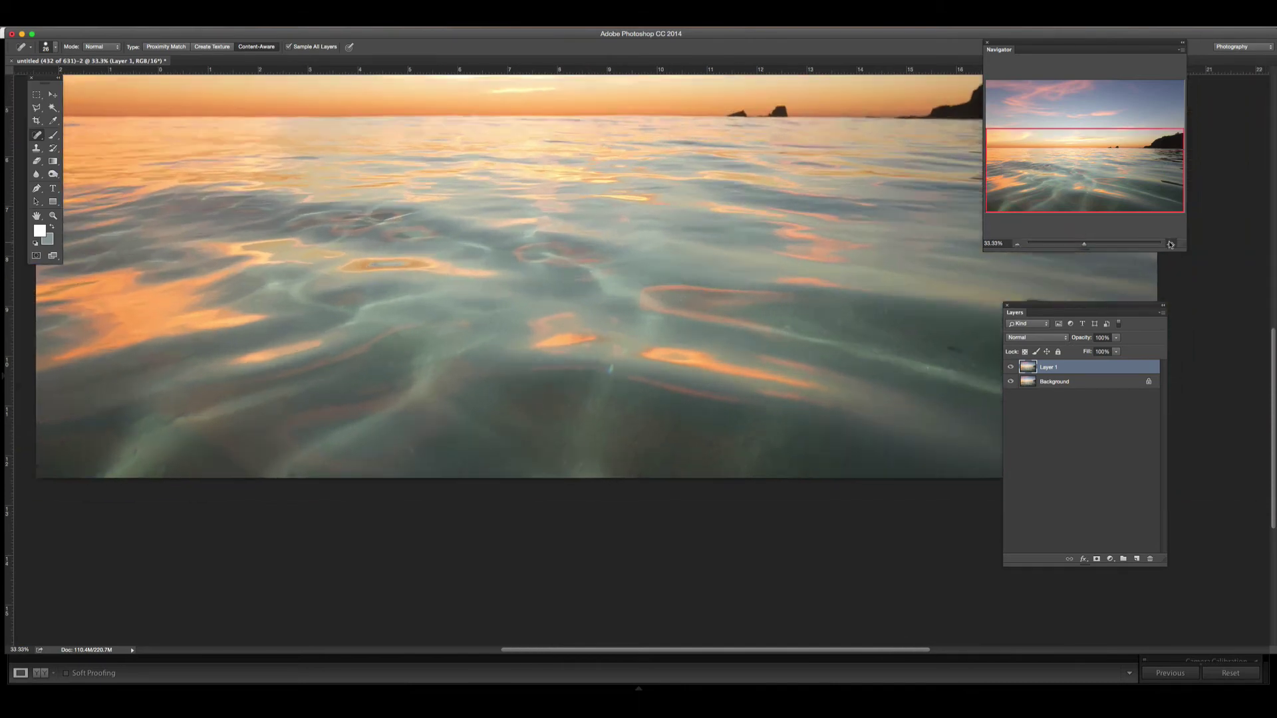
click(1173, 243)
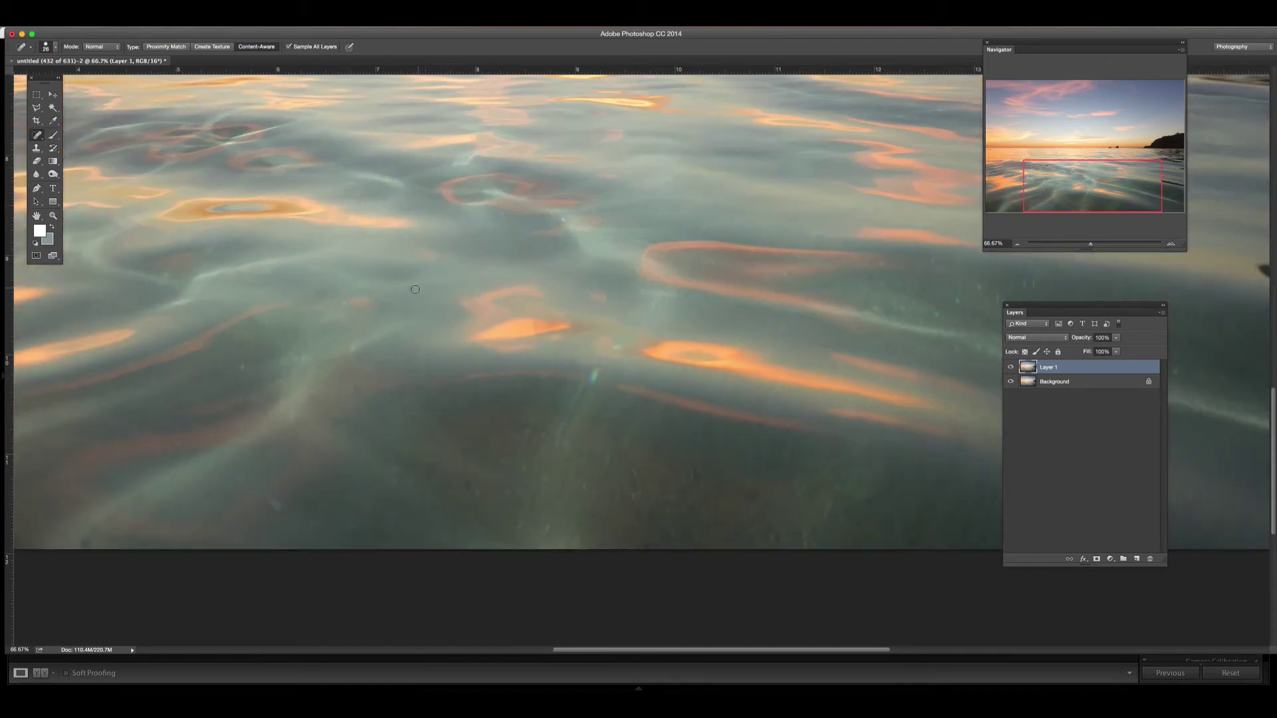
drag(411, 290, 408, 288)
click(1017, 244)
click(1017, 244)
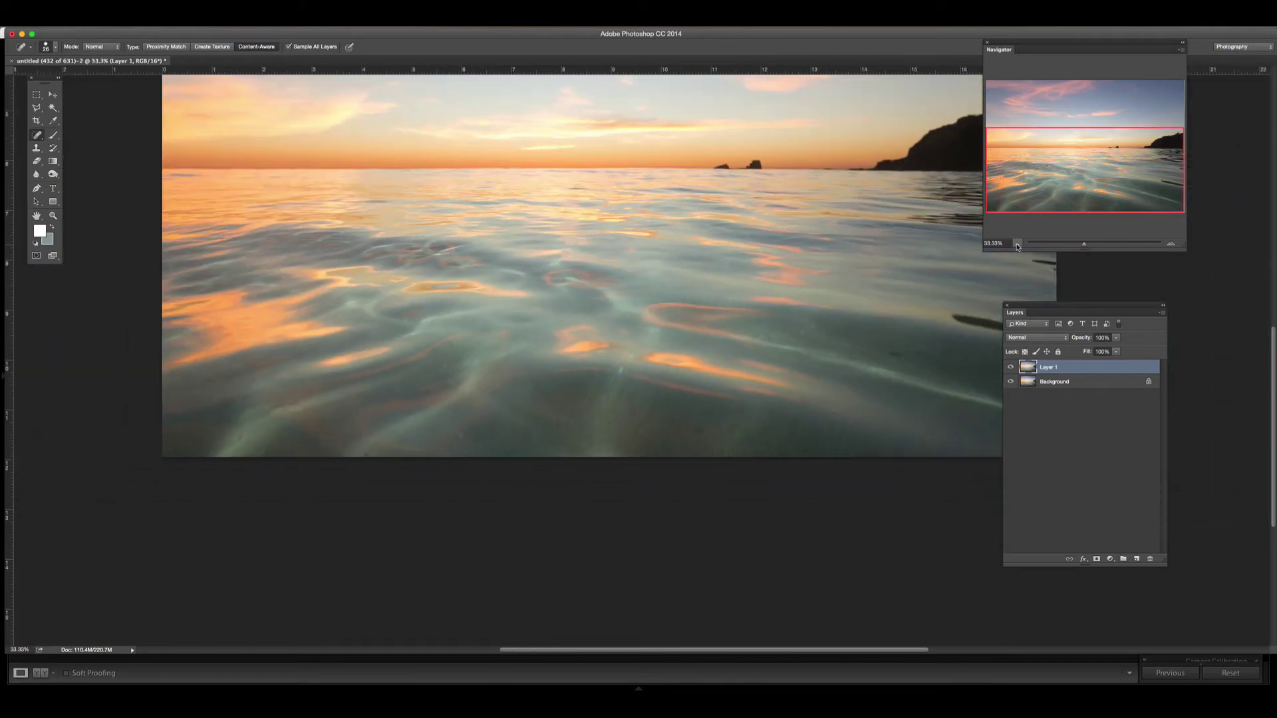
click(1017, 244)
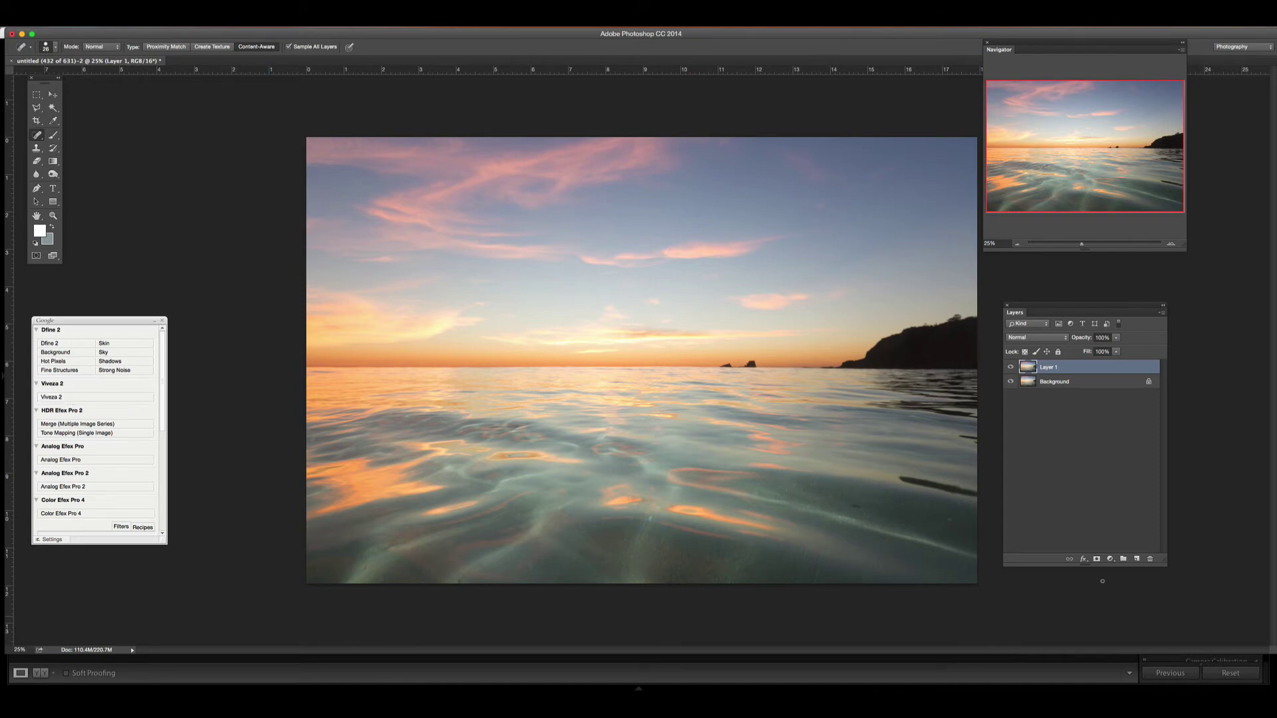
Open the retouched layer in the Viveza 2 filter from the Google Nik Collection
click(1110, 559)
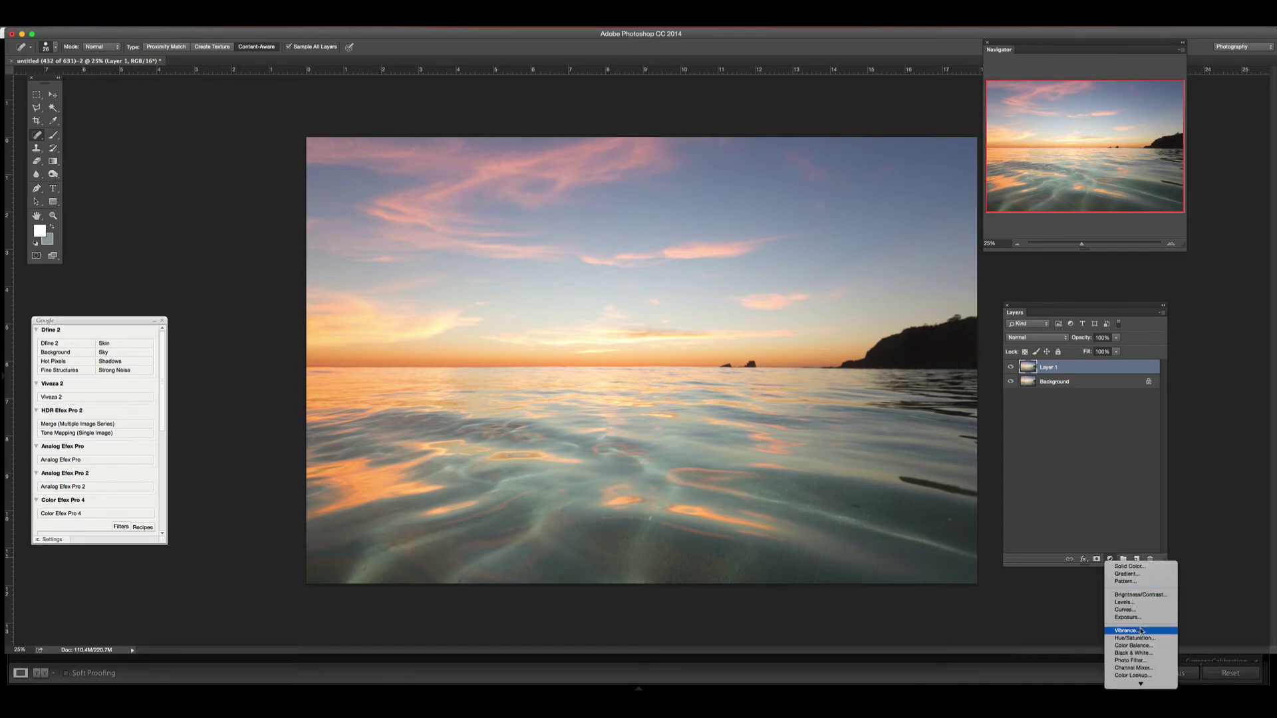
click(1072, 515)
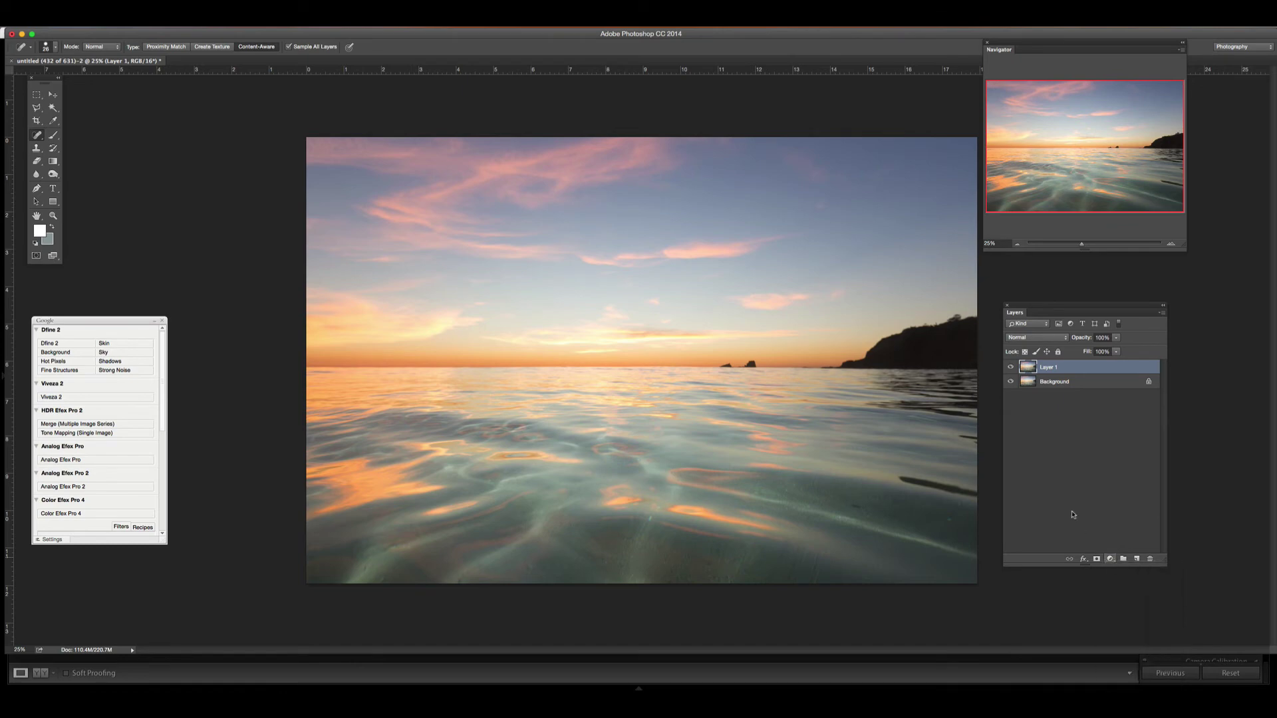
click(67, 399)
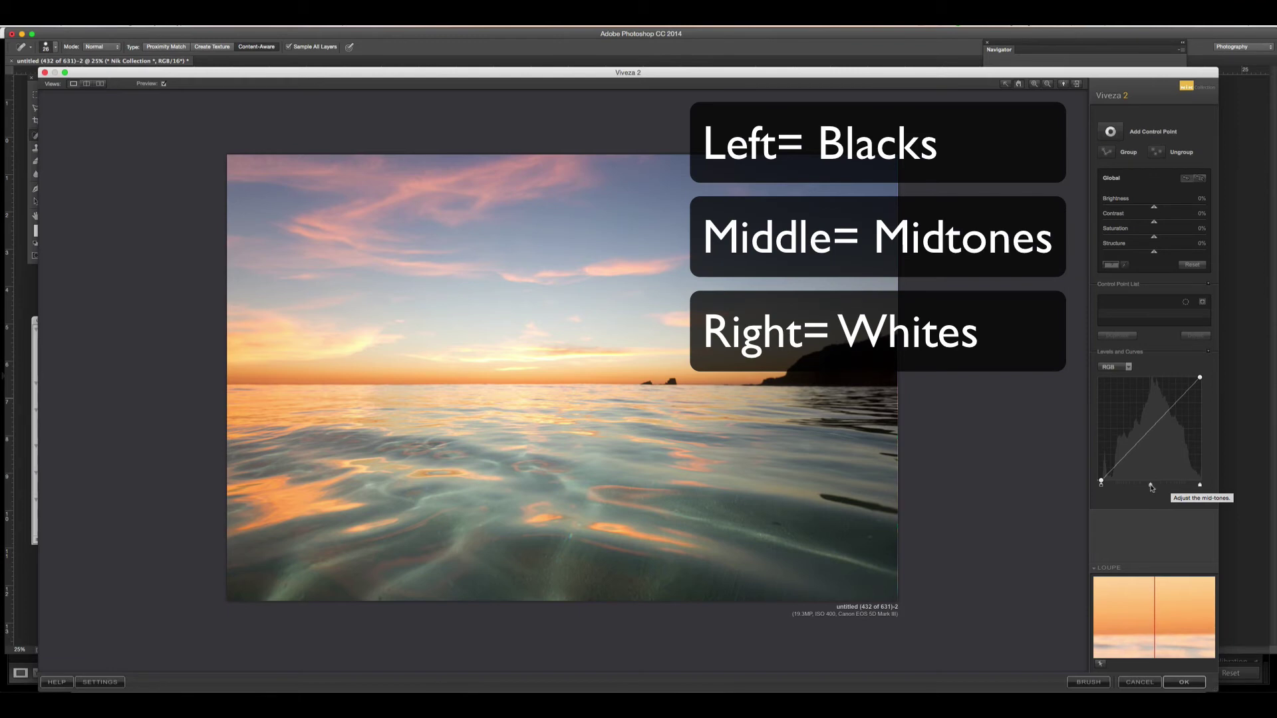
Shape the RGB curve in Viveza 2 by pulling the shadows down and lifting the midtones slightly for more contrast
click(1130, 456)
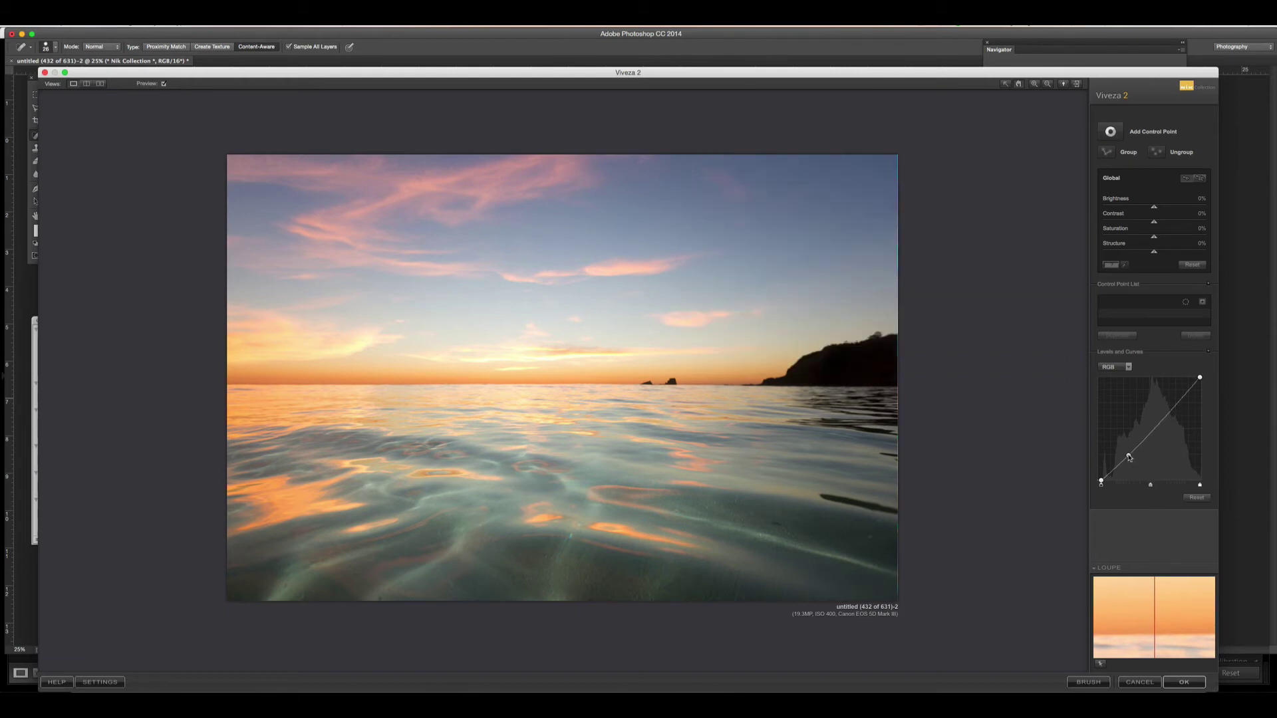
drag(1130, 457, 1126, 466)
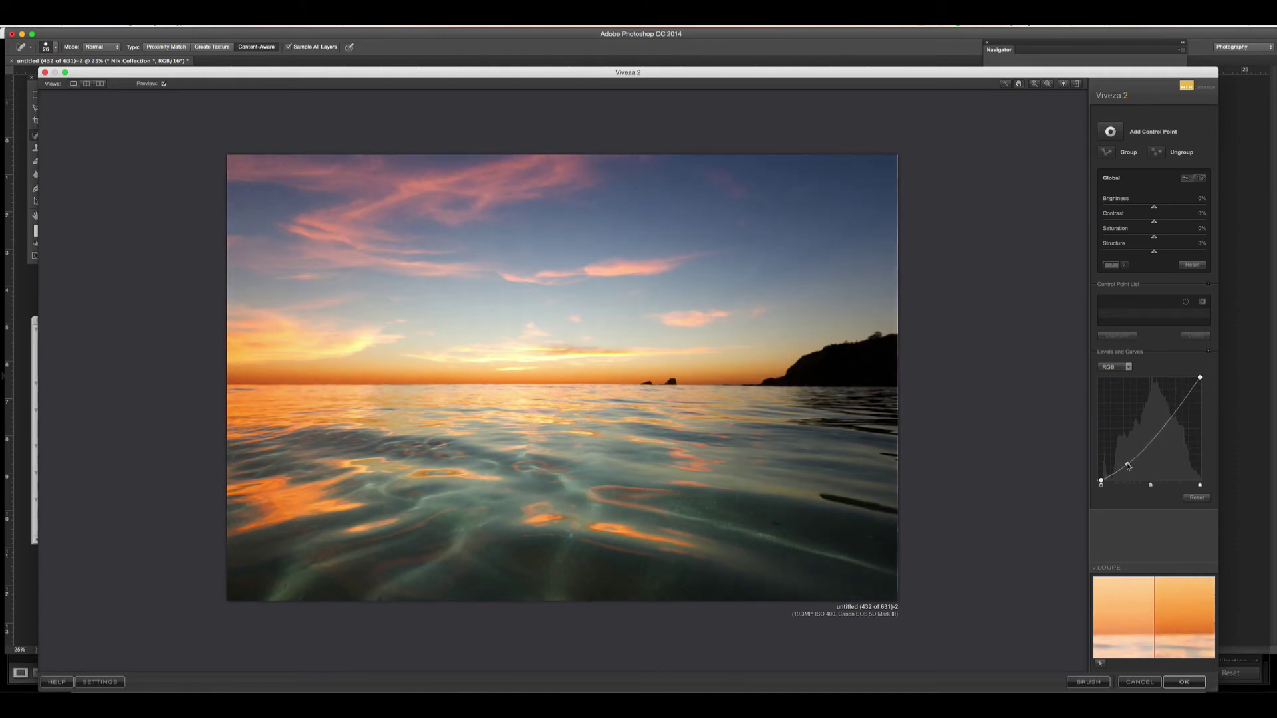
drag(1128, 467, 1127, 464)
drag(1165, 427, 1157, 429)
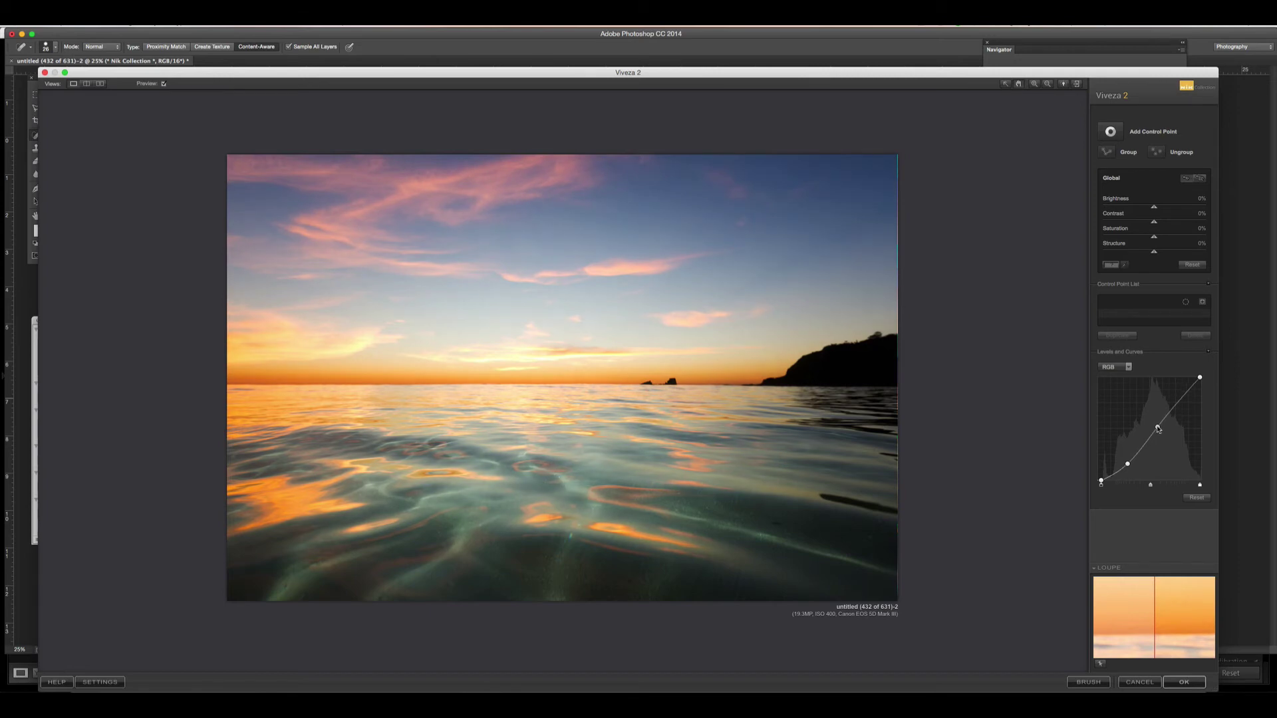
drag(1127, 466, 1131, 465)
Compare the photo before and after the curve adjustment, and inspect the water at 100%
click(556, 398)
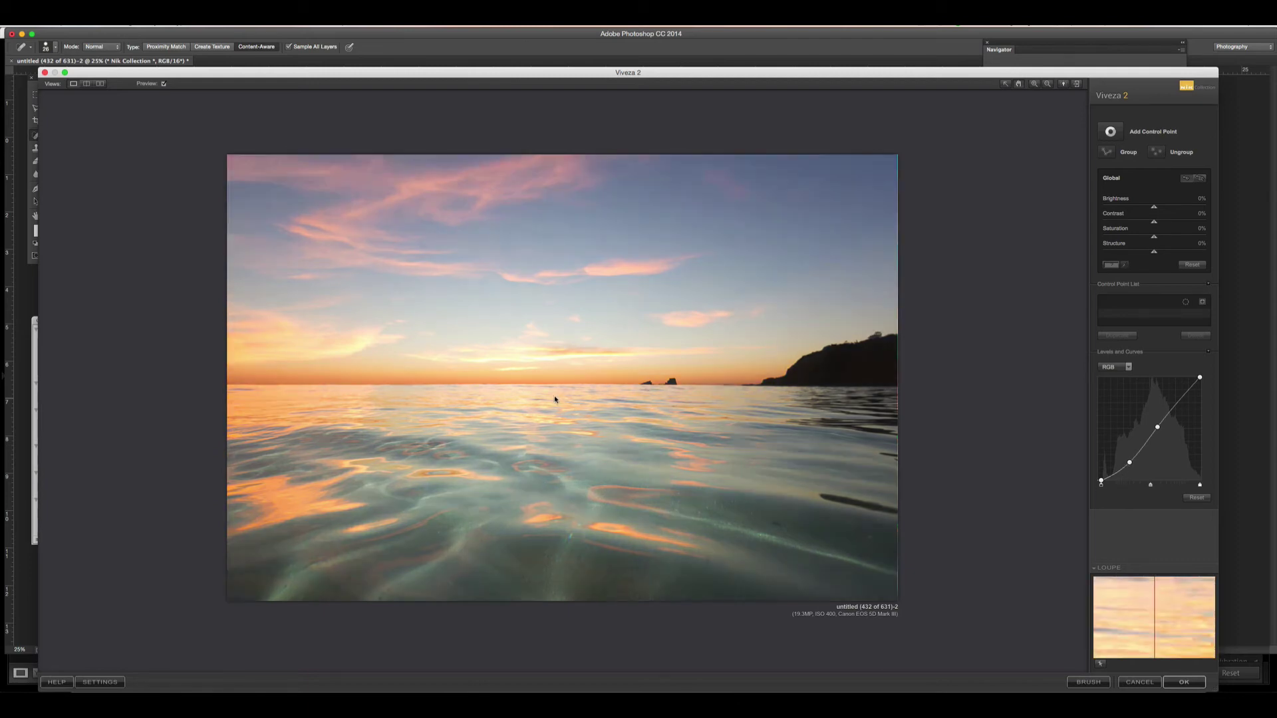
click(555, 399)
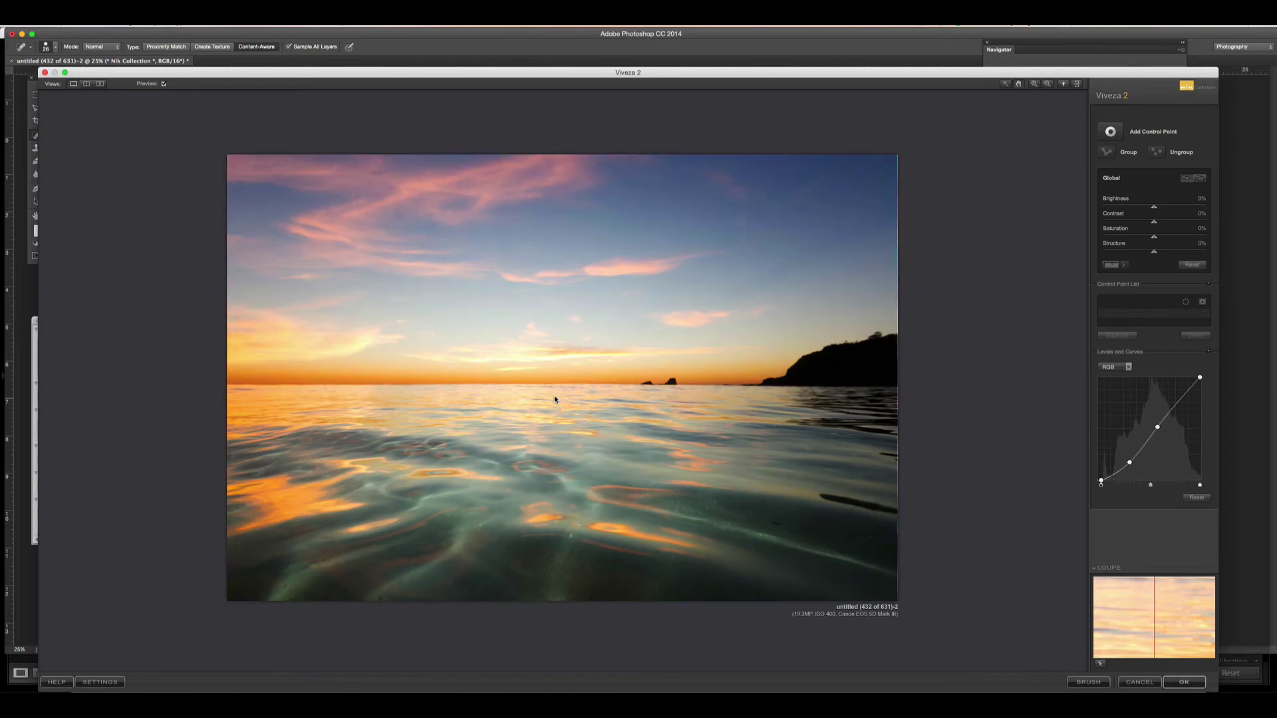
click(555, 399)
click(555, 399)
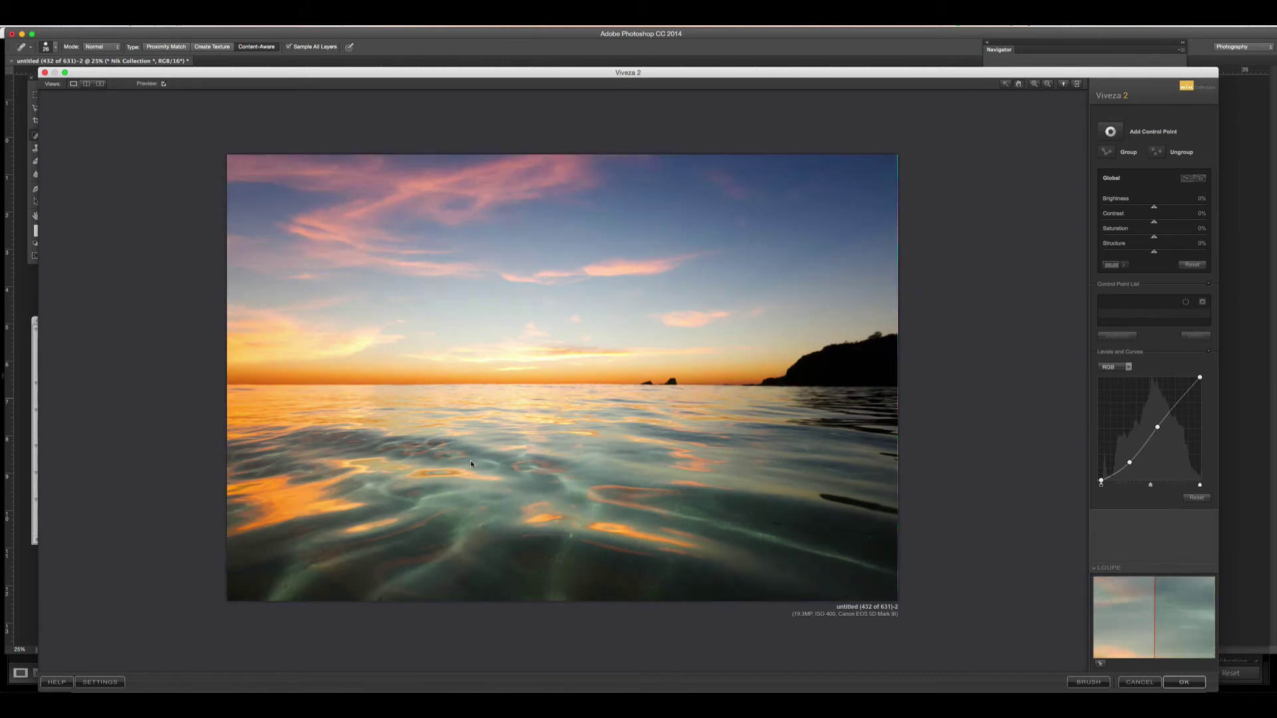
key(space)
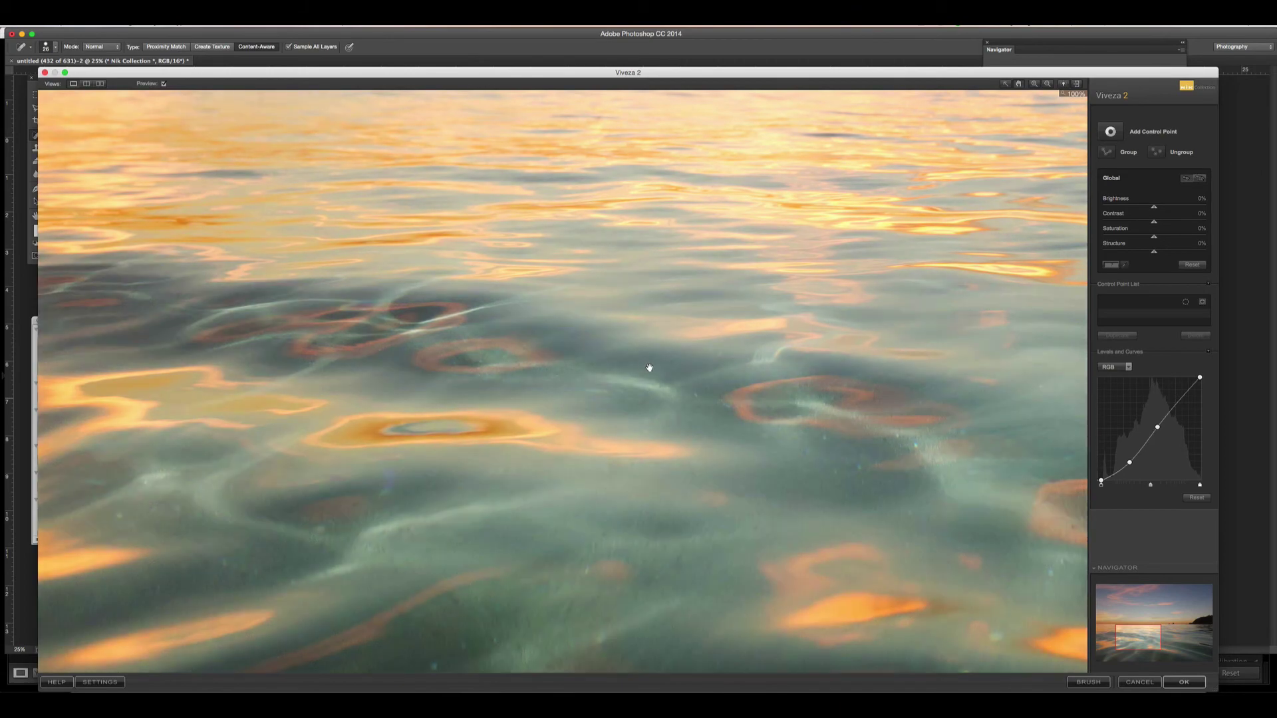
Set the global Structure to 10% in Viveza 2, checking its effect on the water at 100%
click(743, 354)
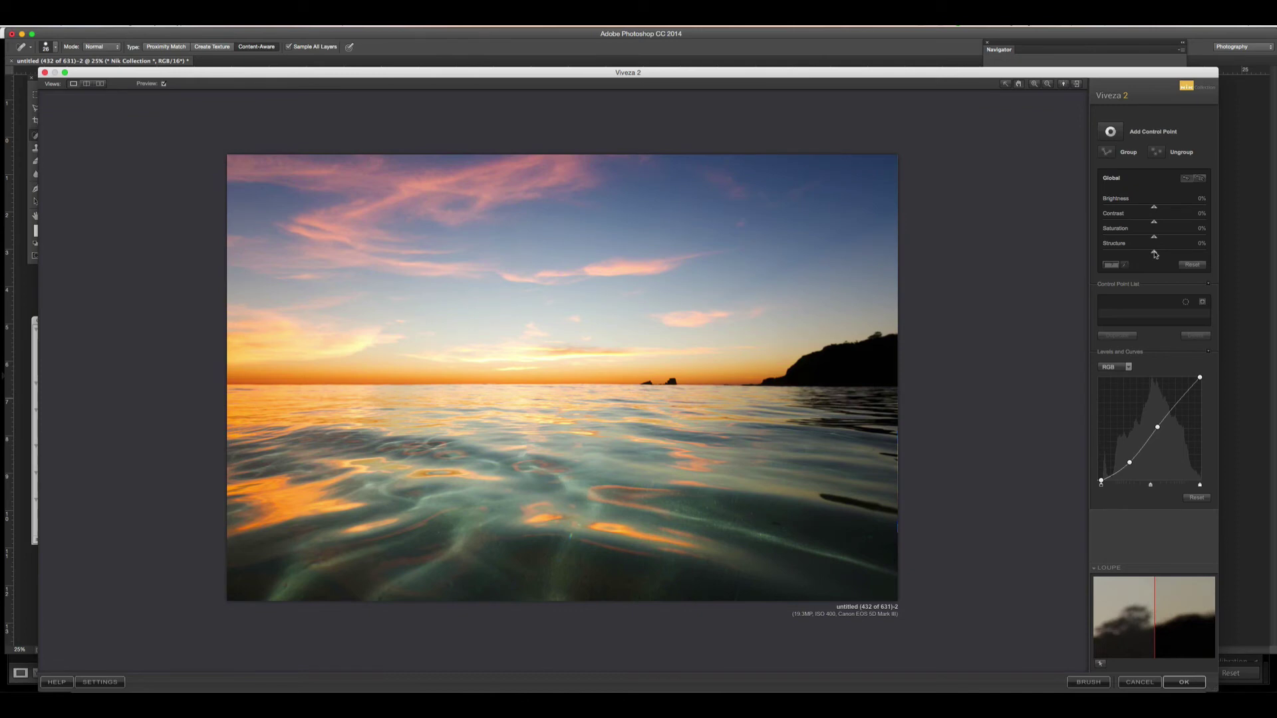
drag(1156, 255, 1160, 253)
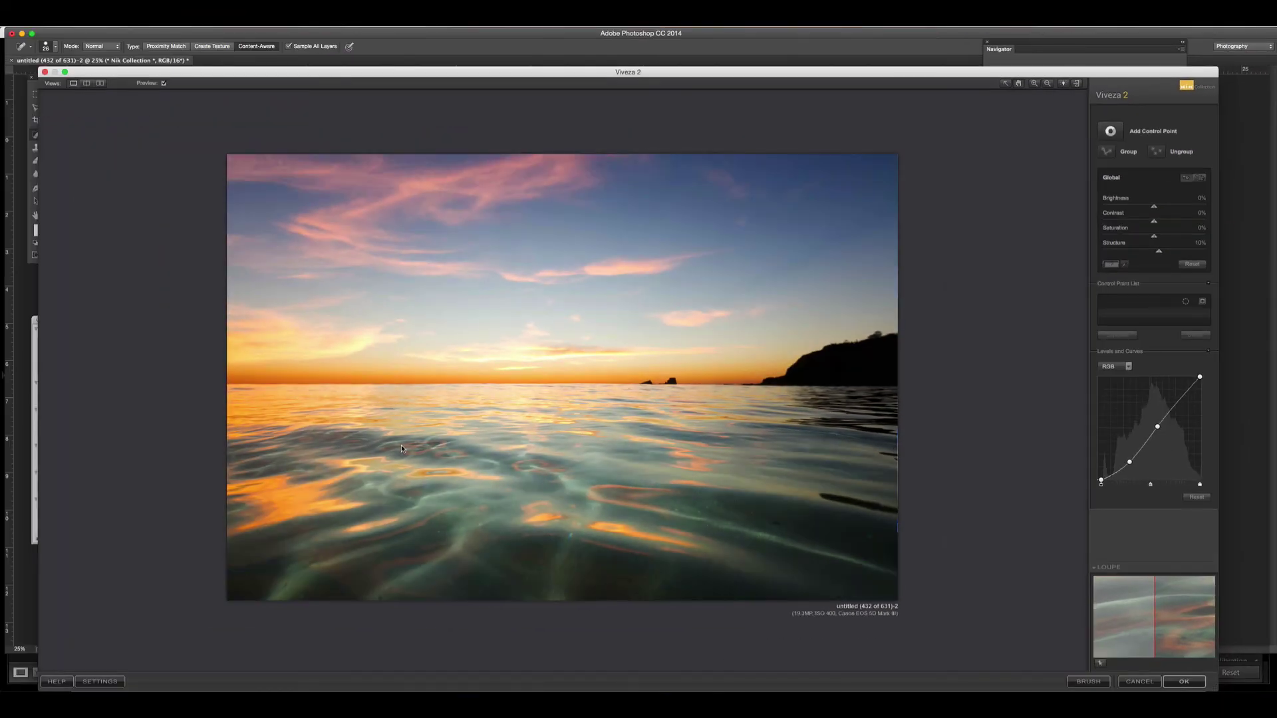
click(403, 449)
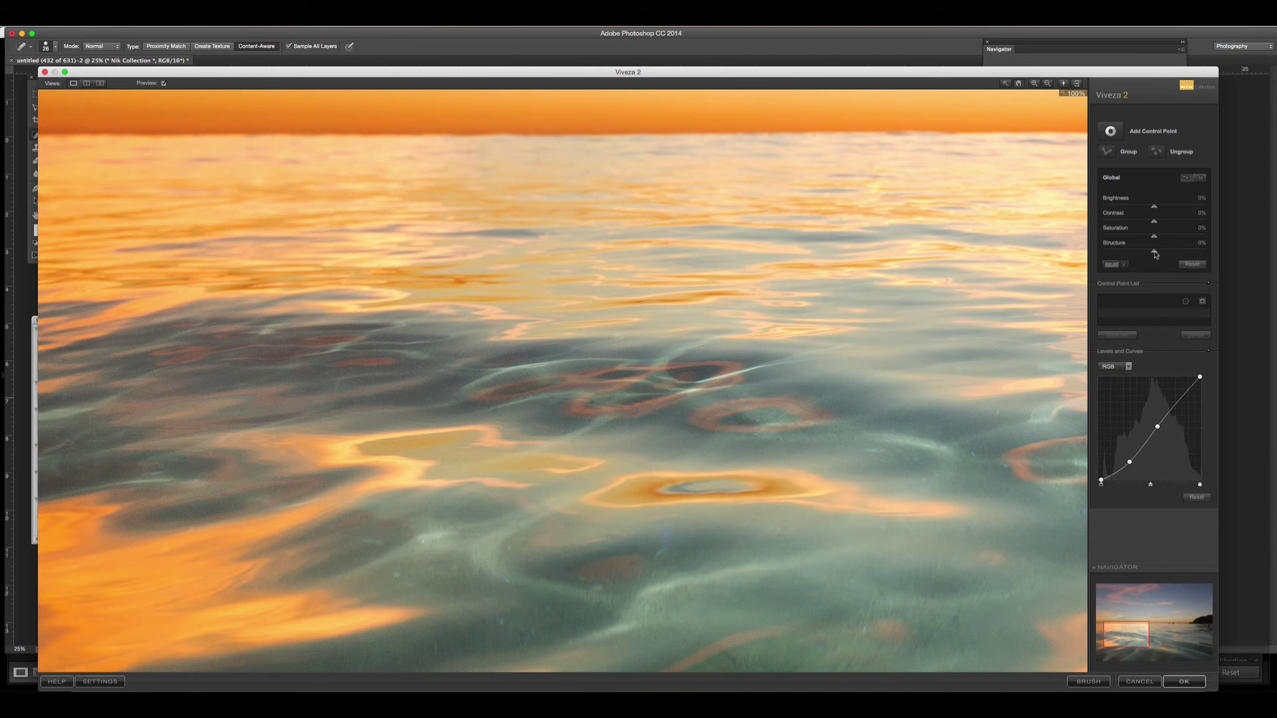
drag(1155, 253, 1162, 254)
click(805, 288)
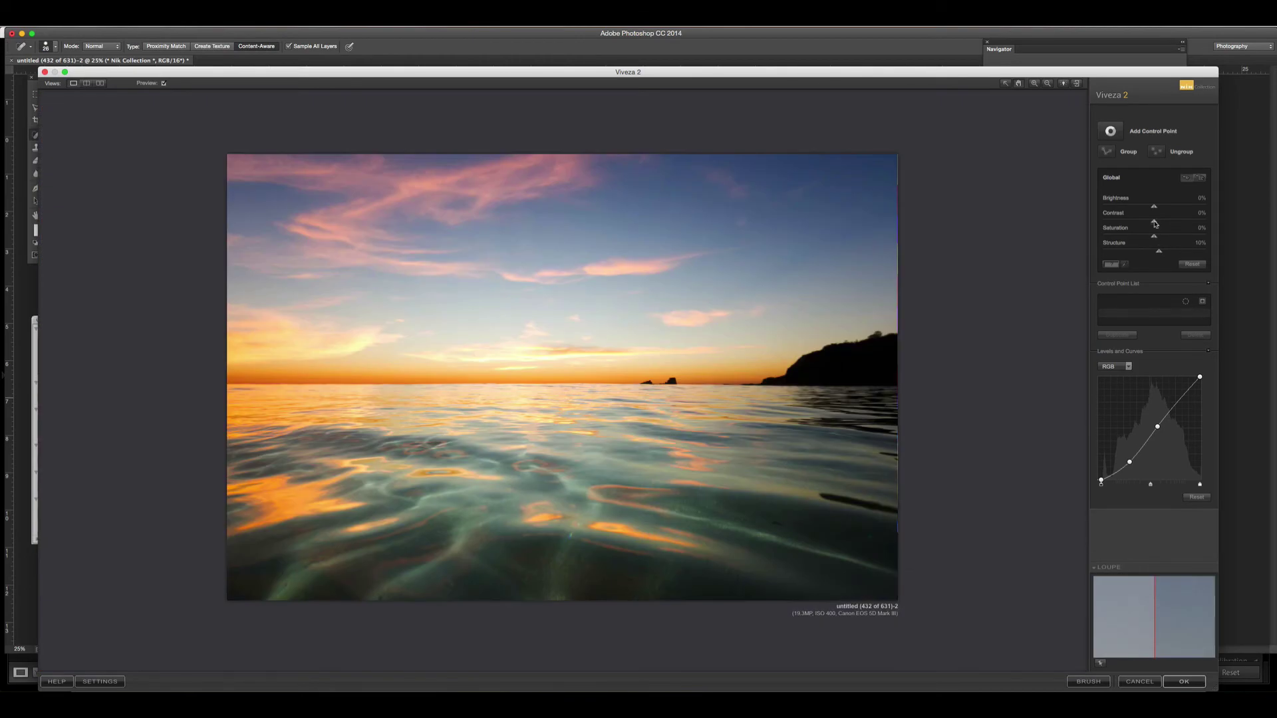
Set the global Contrast to 1% and Brightness to 6%, and apply the Viveza 2 filter
drag(1155, 224, 1156, 225)
drag(1154, 208, 1156, 208)
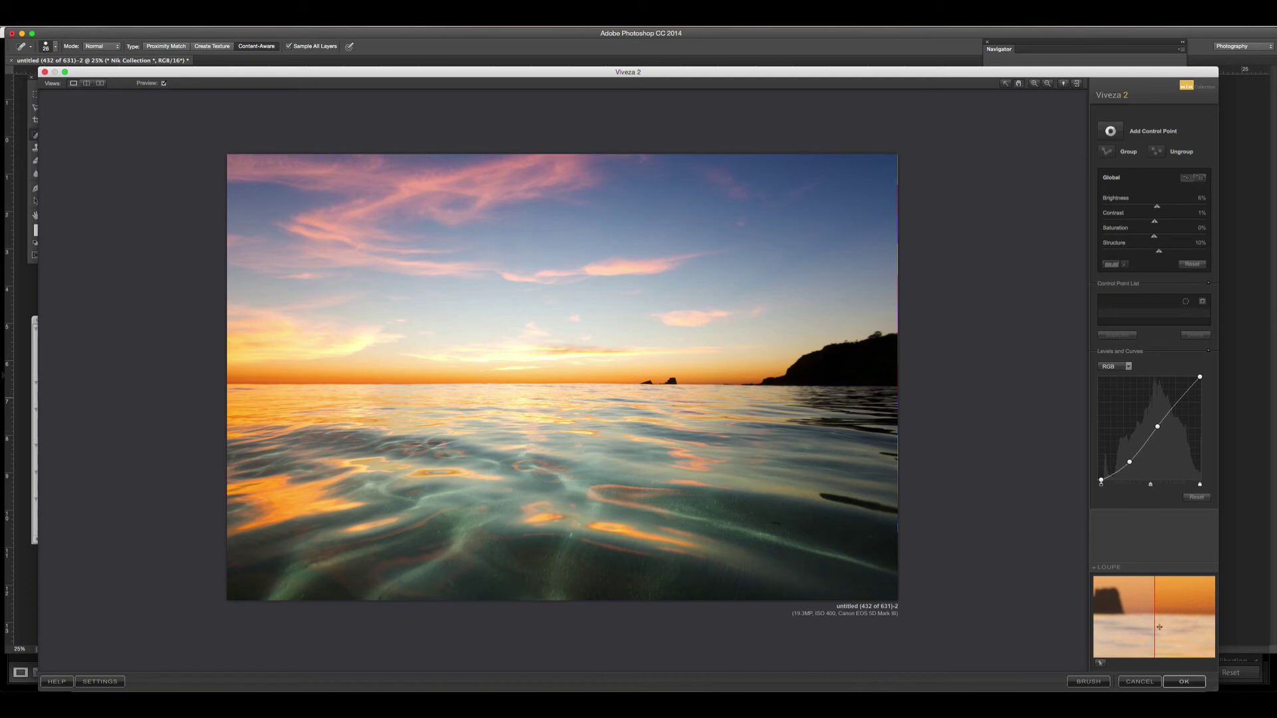
click(1181, 681)
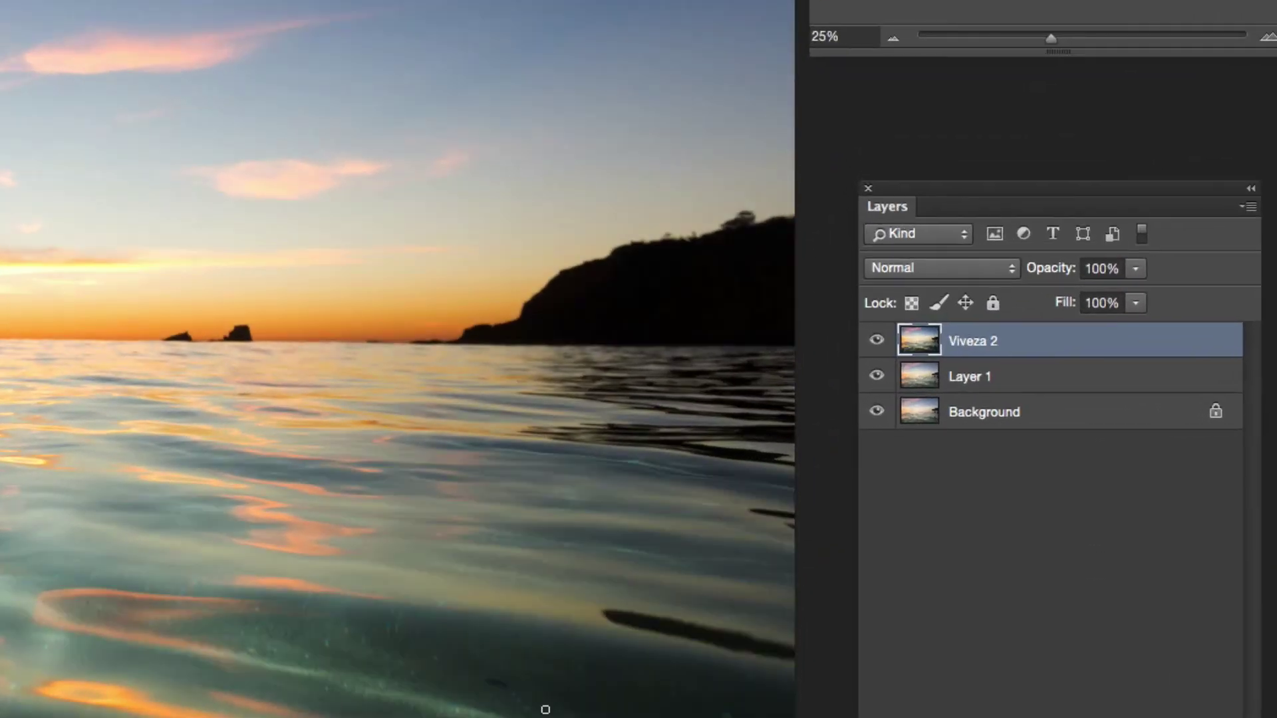
Compare the photo with and without the Viveza 2 layer by toggling its visibility, leaving the layer visible
click(878, 341)
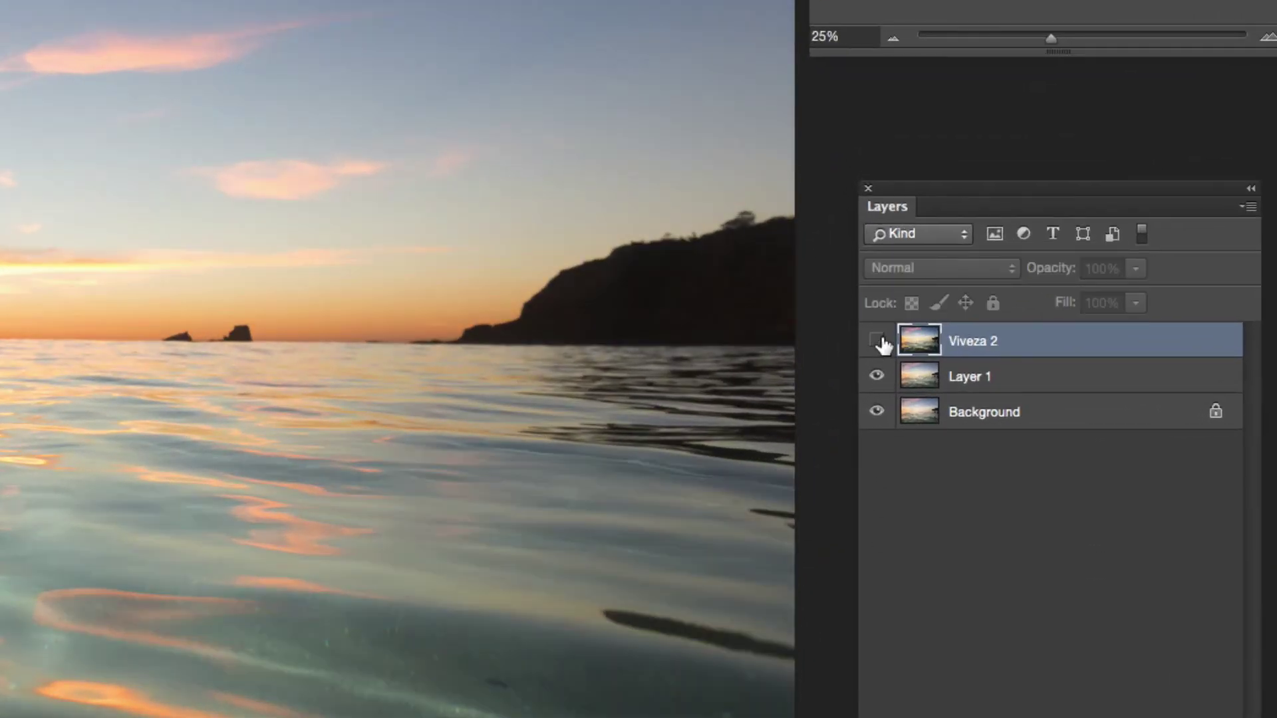
click(878, 342)
click(878, 342)
click(877, 341)
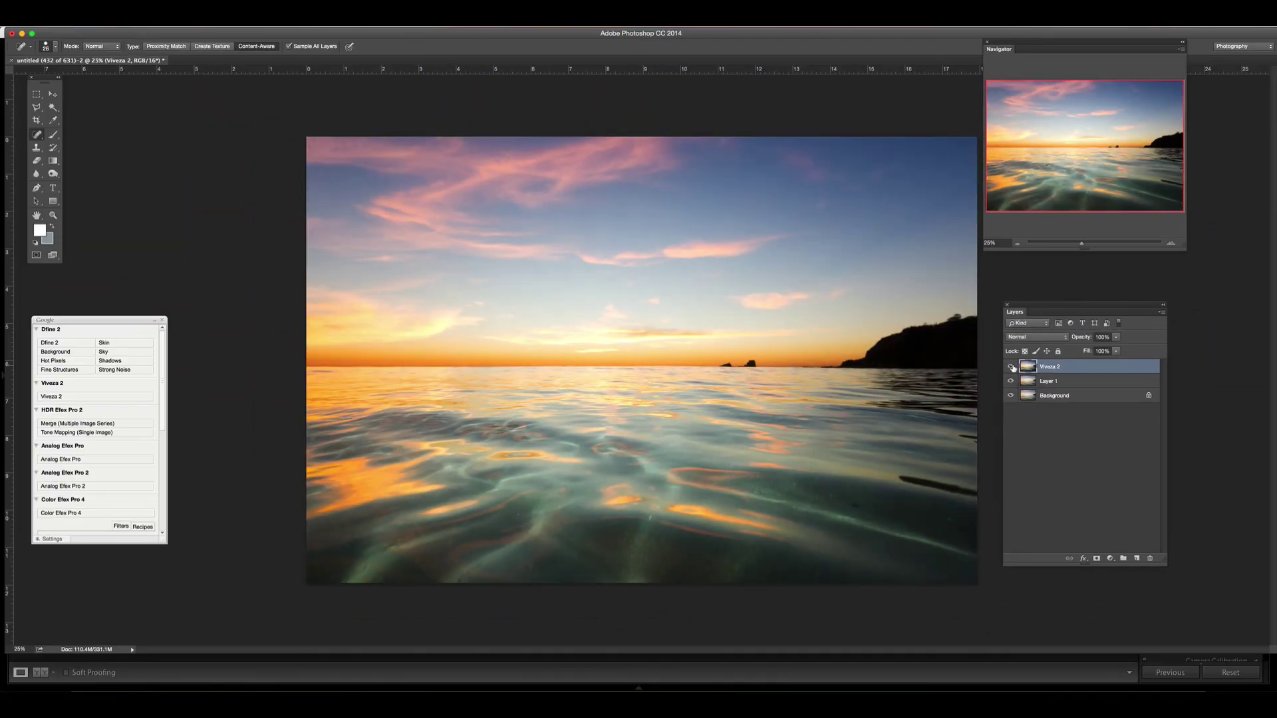
click(1011, 367)
click(1011, 368)
click(1011, 367)
click(1011, 368)
click(1012, 367)
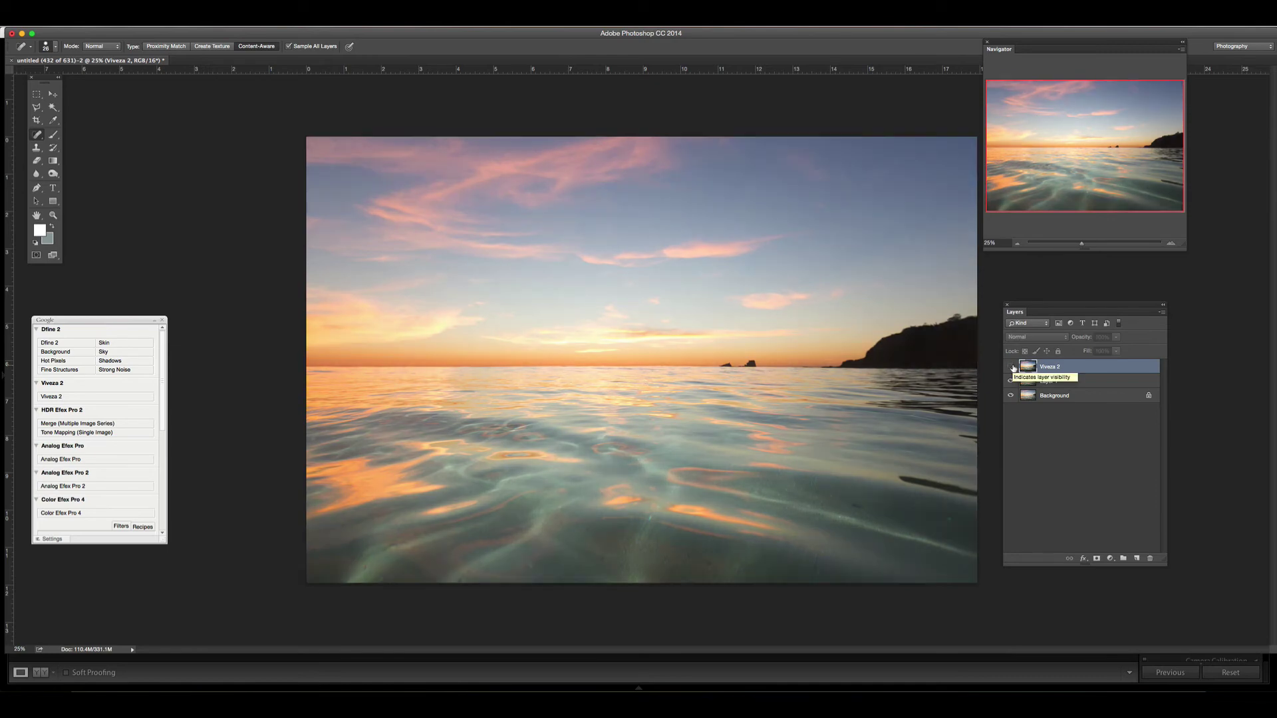
click(1011, 368)
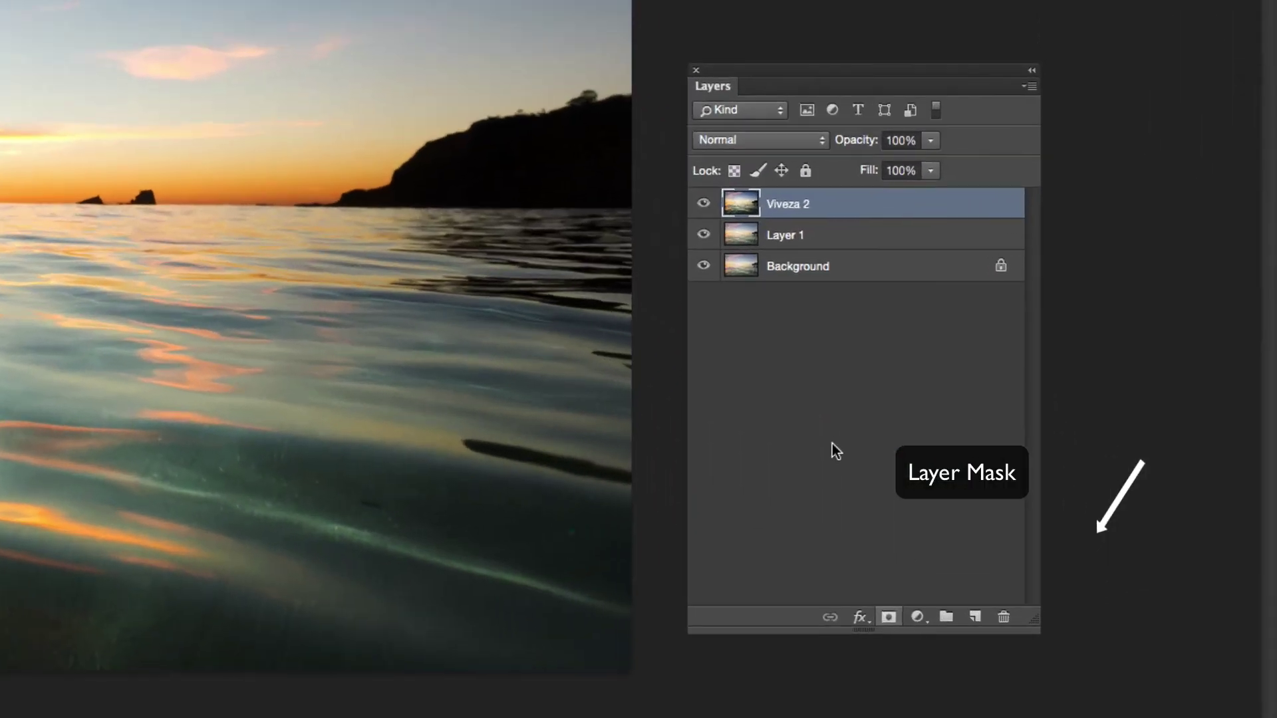
Add a layer mask to the Viveza 2 layer and switch to the Gradient tool
click(889, 617)
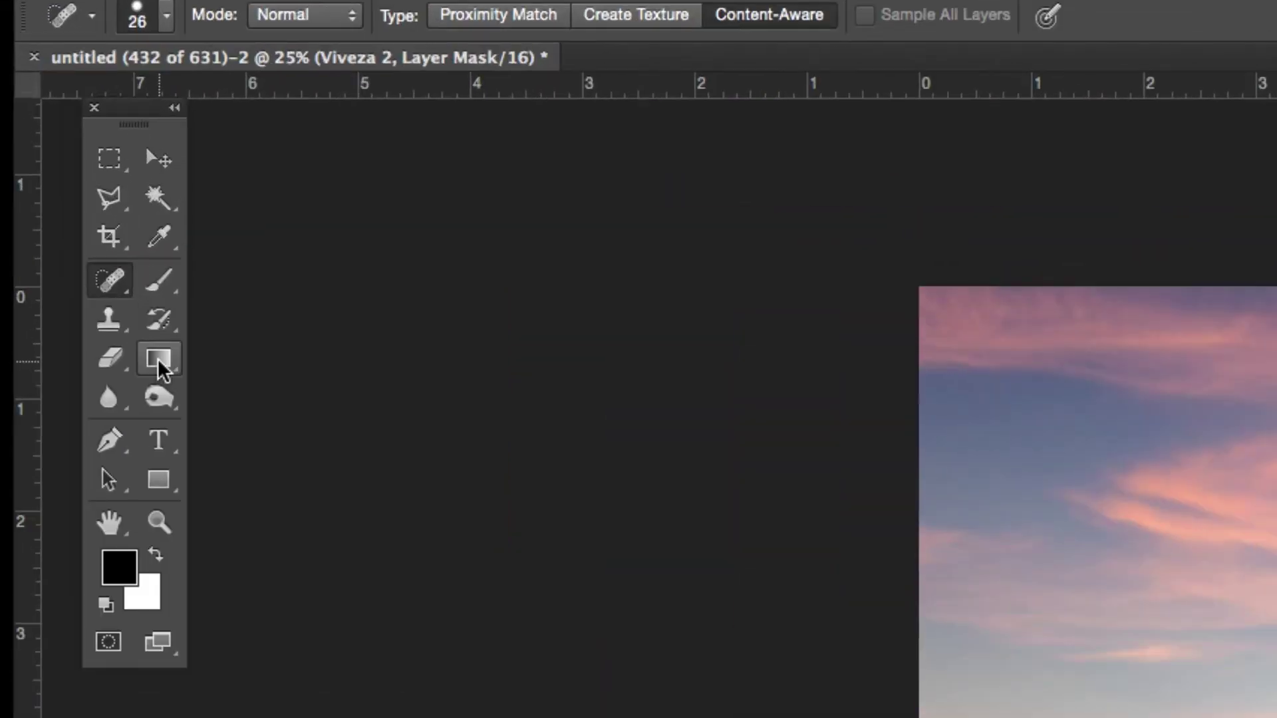
click(159, 359)
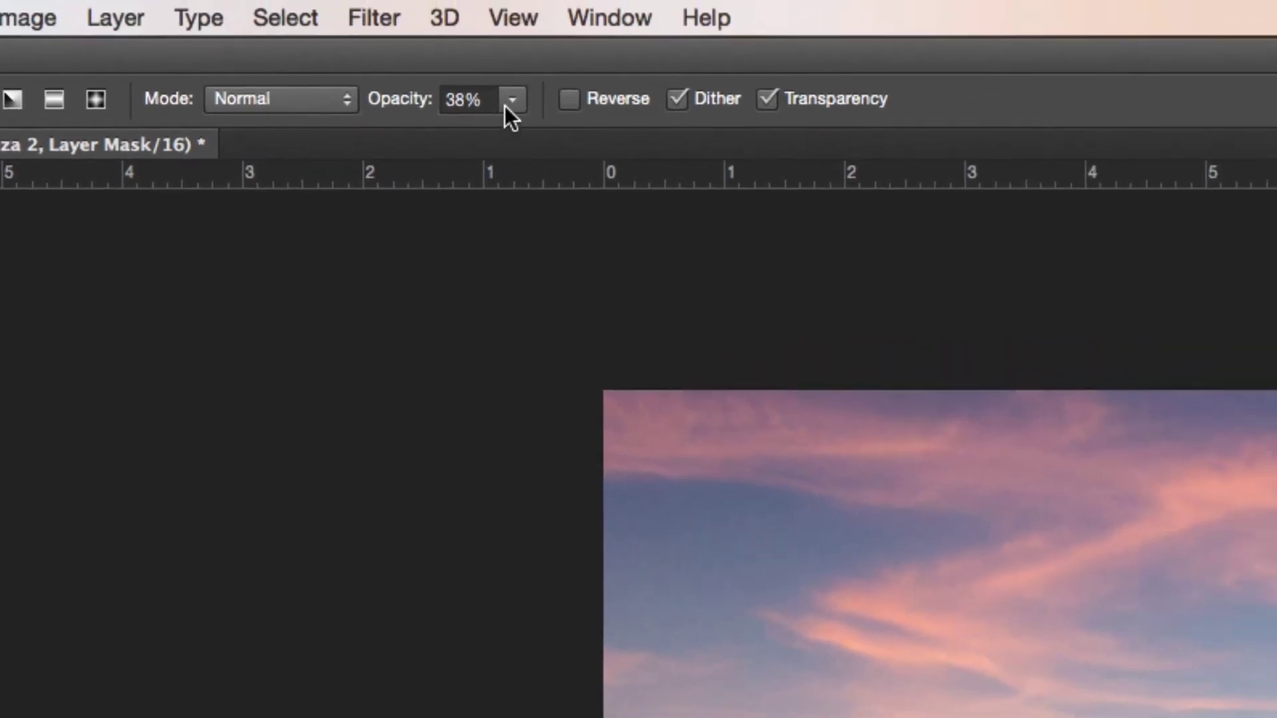
Try a 100% opacity gradient on the Viveza 2 mask, running from below the photo up to just above the horizon
click(511, 100)
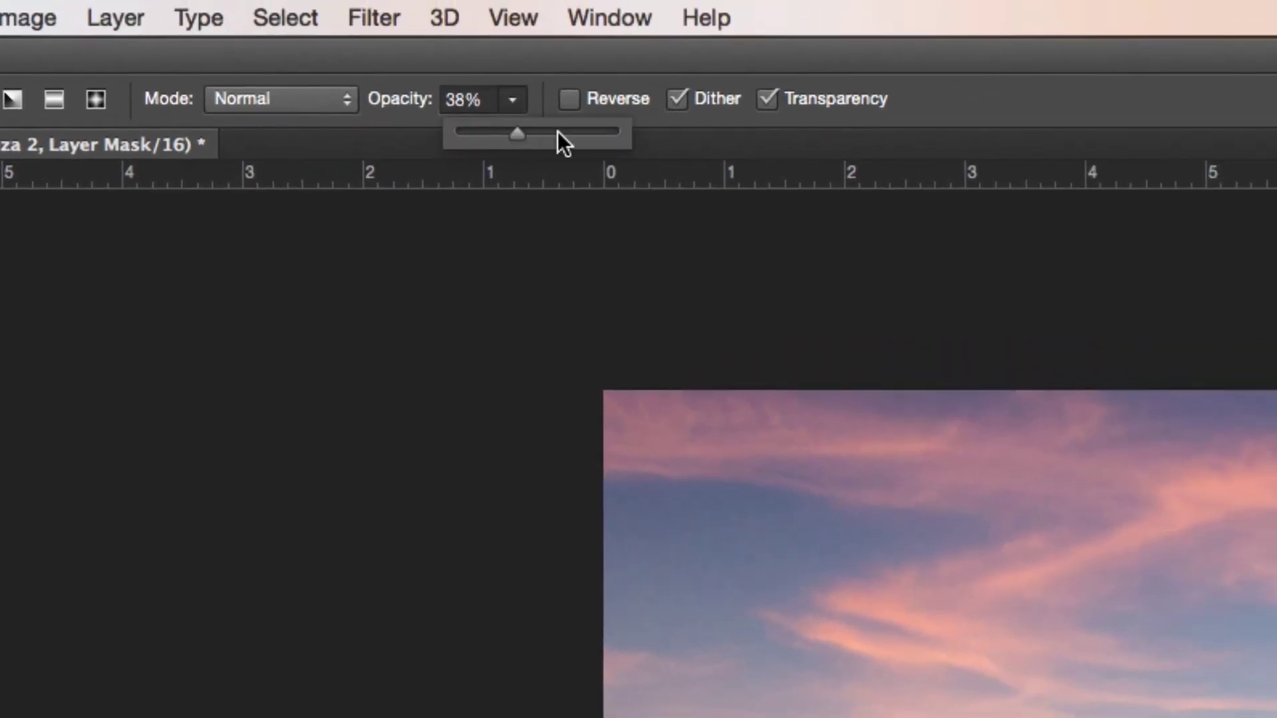
drag(557, 131, 680, 133)
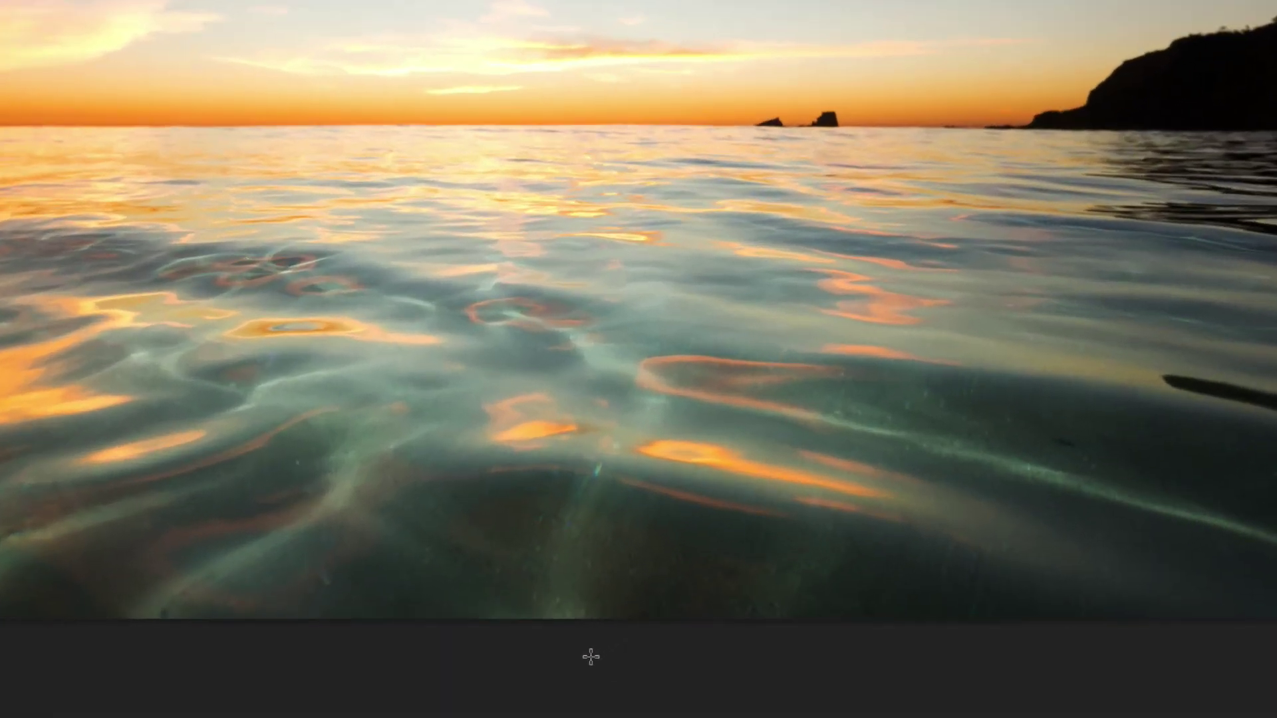
drag(590, 657, 566, 105)
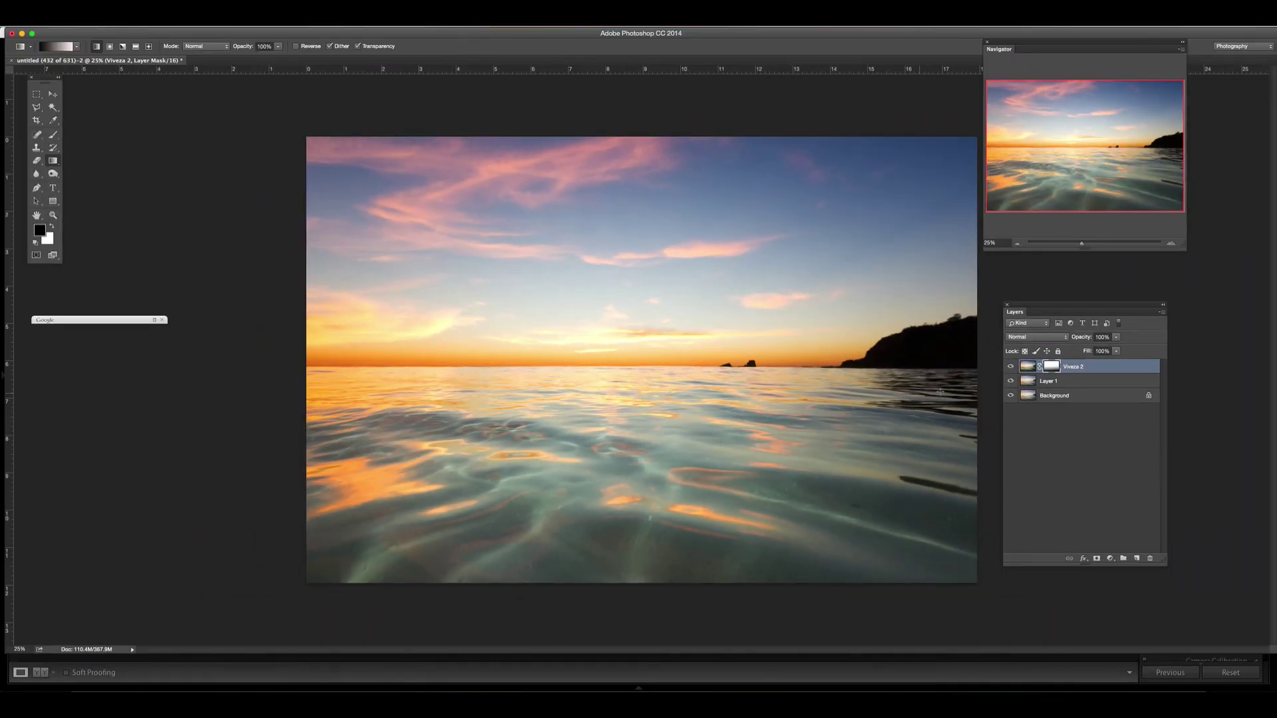
Examine the masked Viveza 2 layer with Layer 1 and Background hidden, show both layers again, and undo the gradient
click(1010, 381)
click(1011, 395)
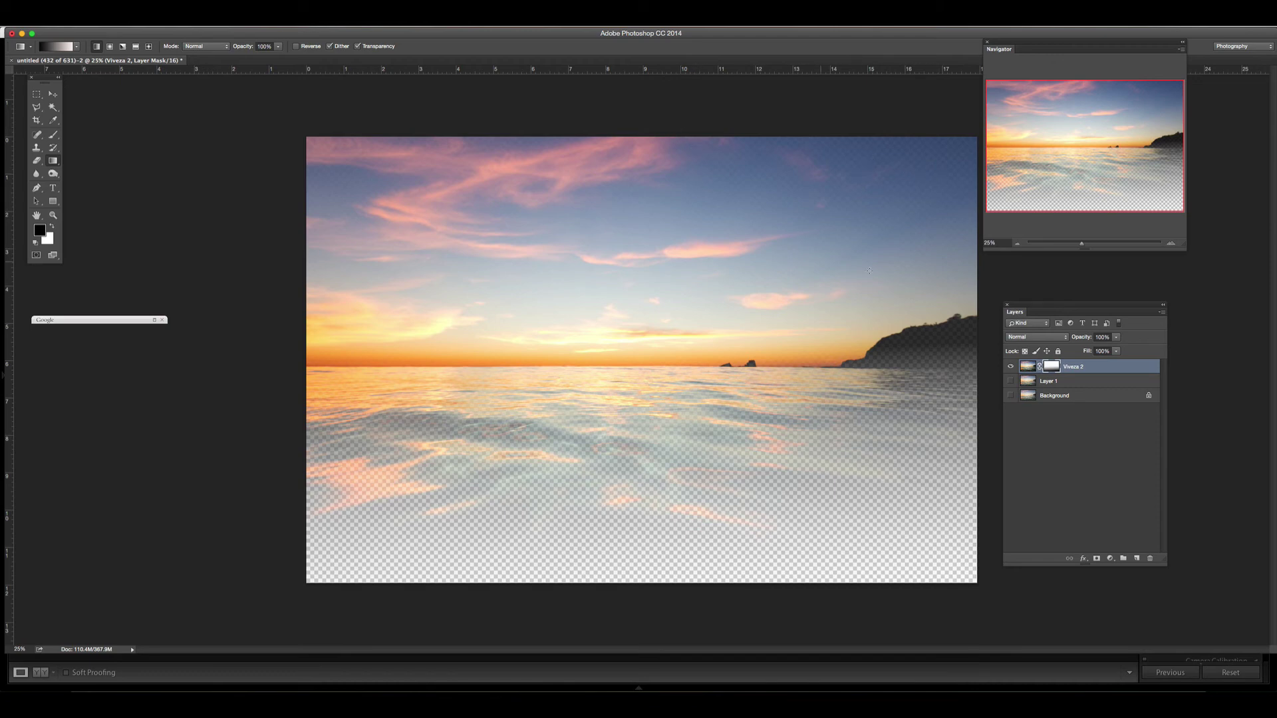
drag(1011, 381, 1011, 396)
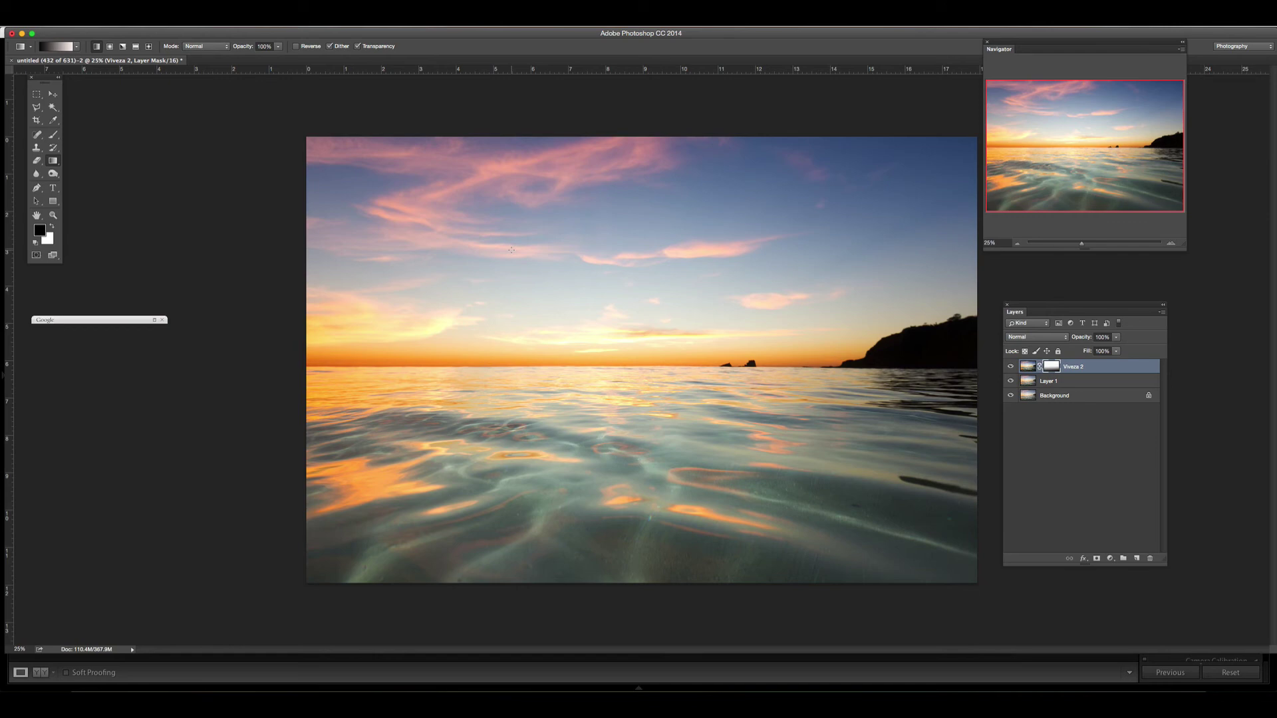
key(super+z)
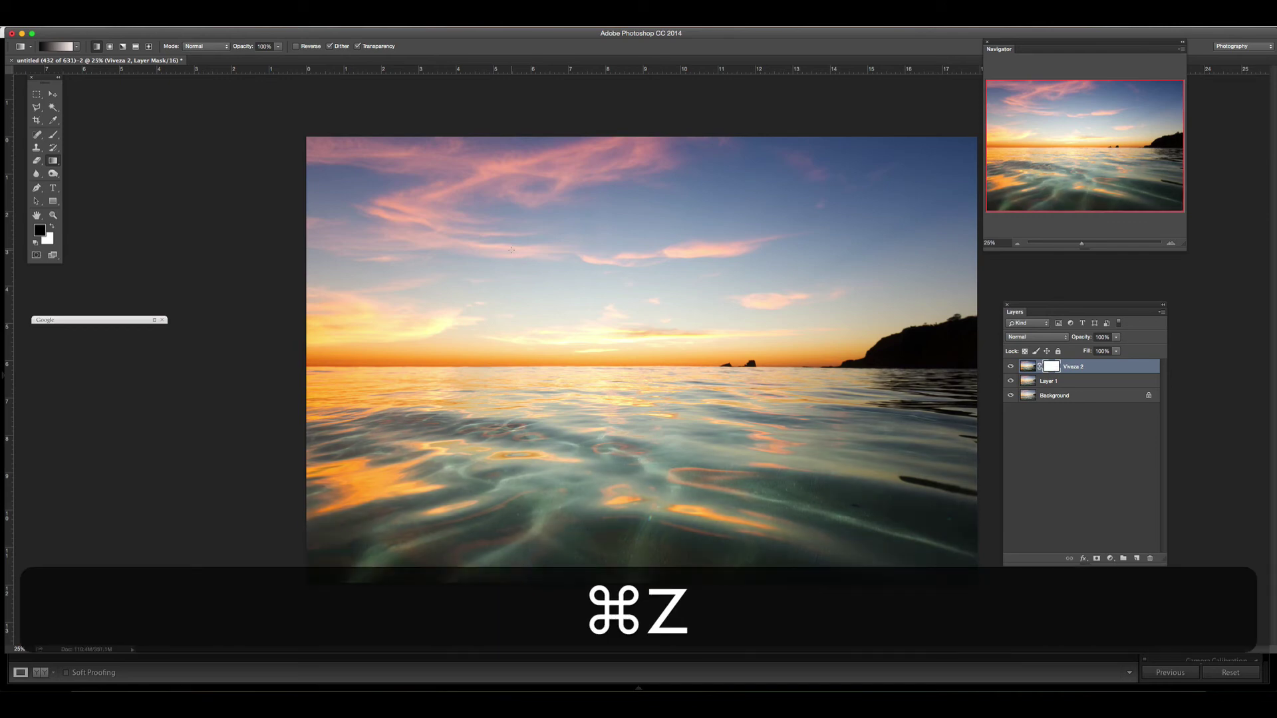
Draw a 23% opacity gradient on the Viveza 2 mask from below the photo up to the water just beneath the horizon
click(278, 46)
drag(283, 57, 242, 59)
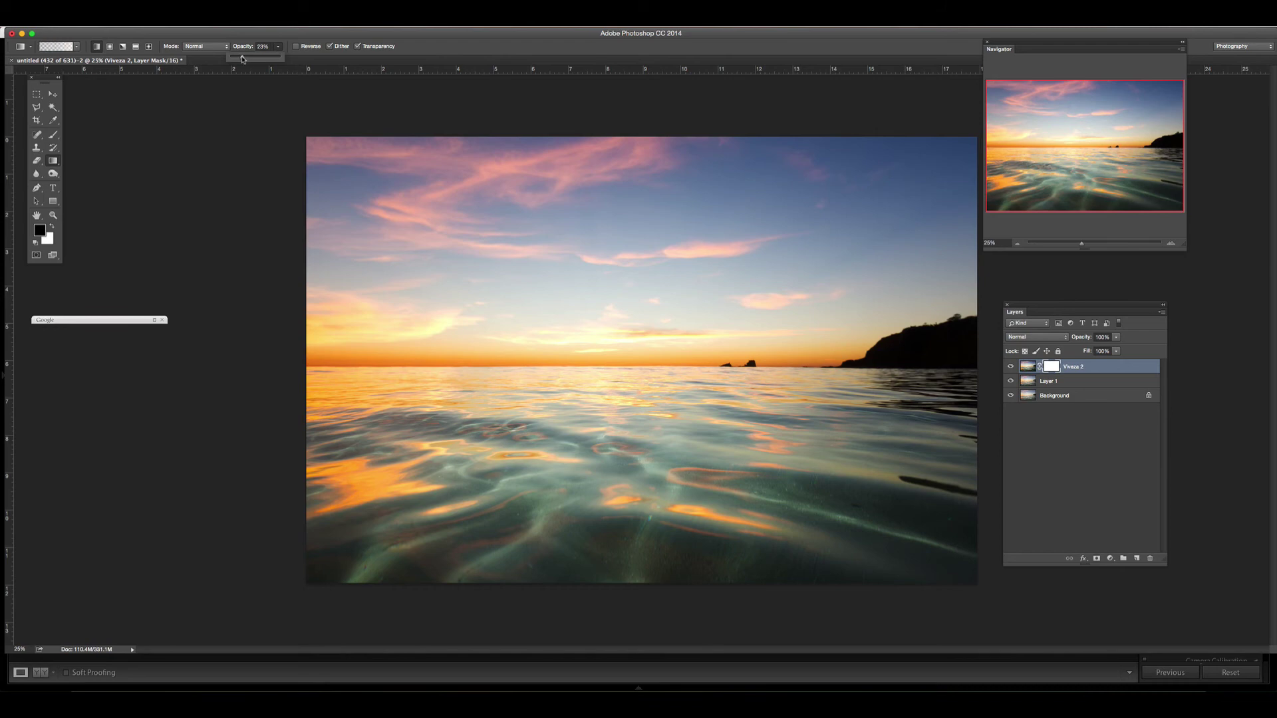
click(680, 600)
drag(680, 600, 676, 416)
Close the edited photo, saving its changes, and return to Lightroom
click(11, 60)
click(720, 240)
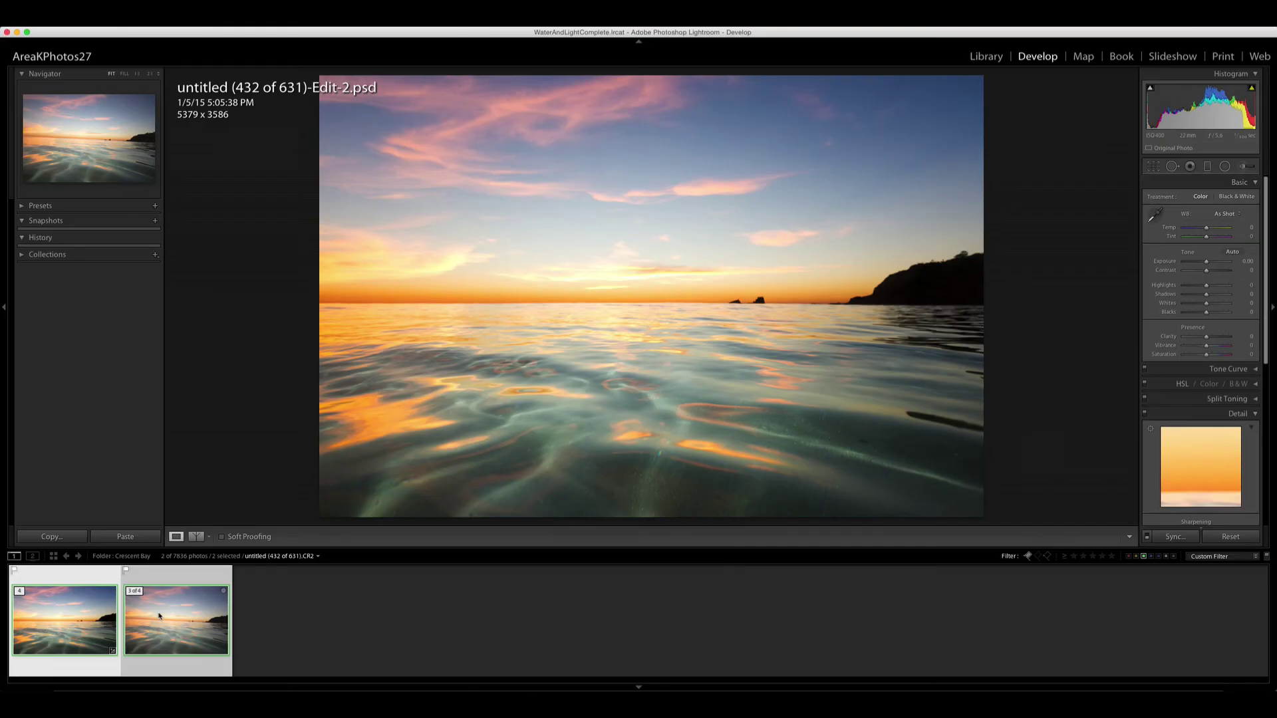
Compare the edited PSD with the original CR2 photo in the Develop module
click(75, 616)
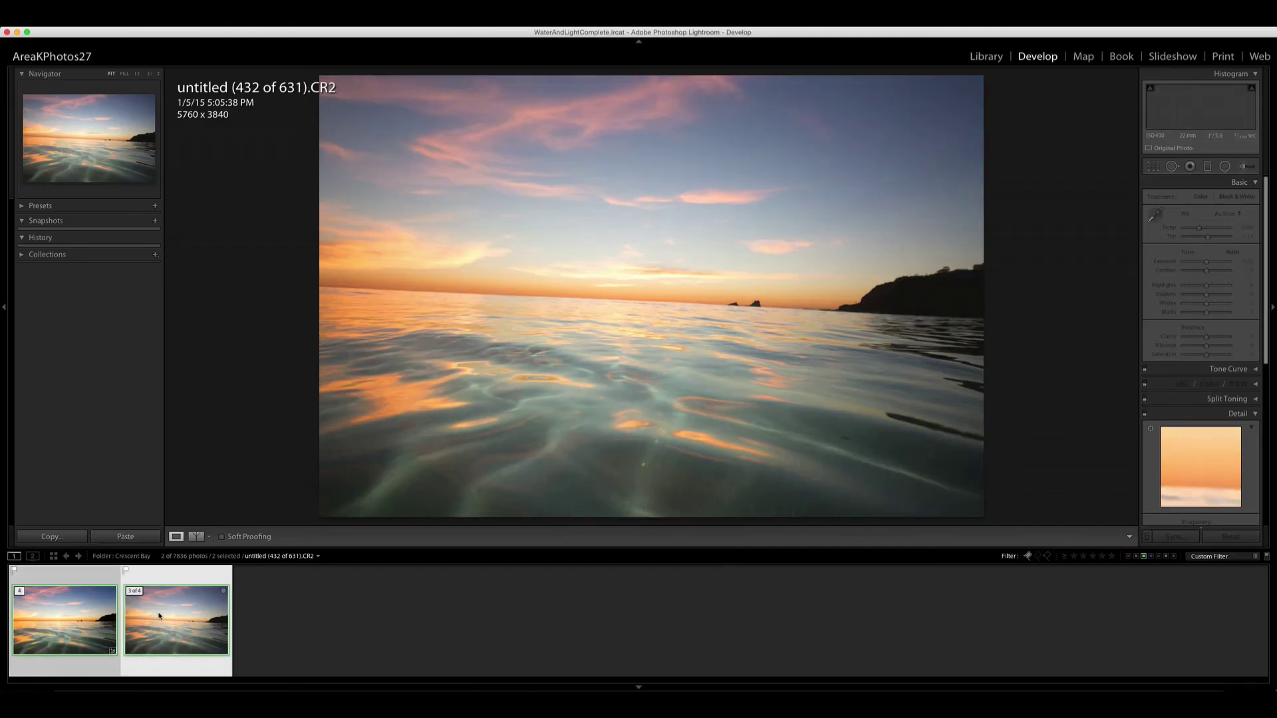
click(76, 616)
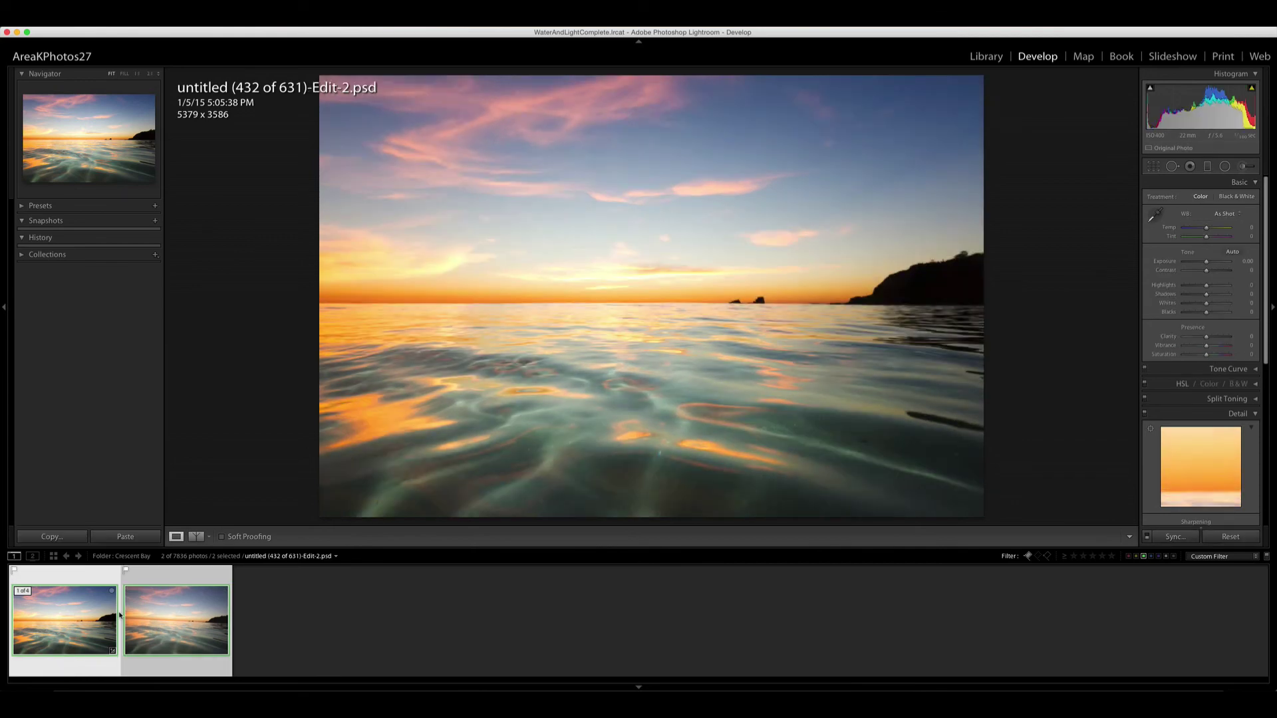
click(161, 616)
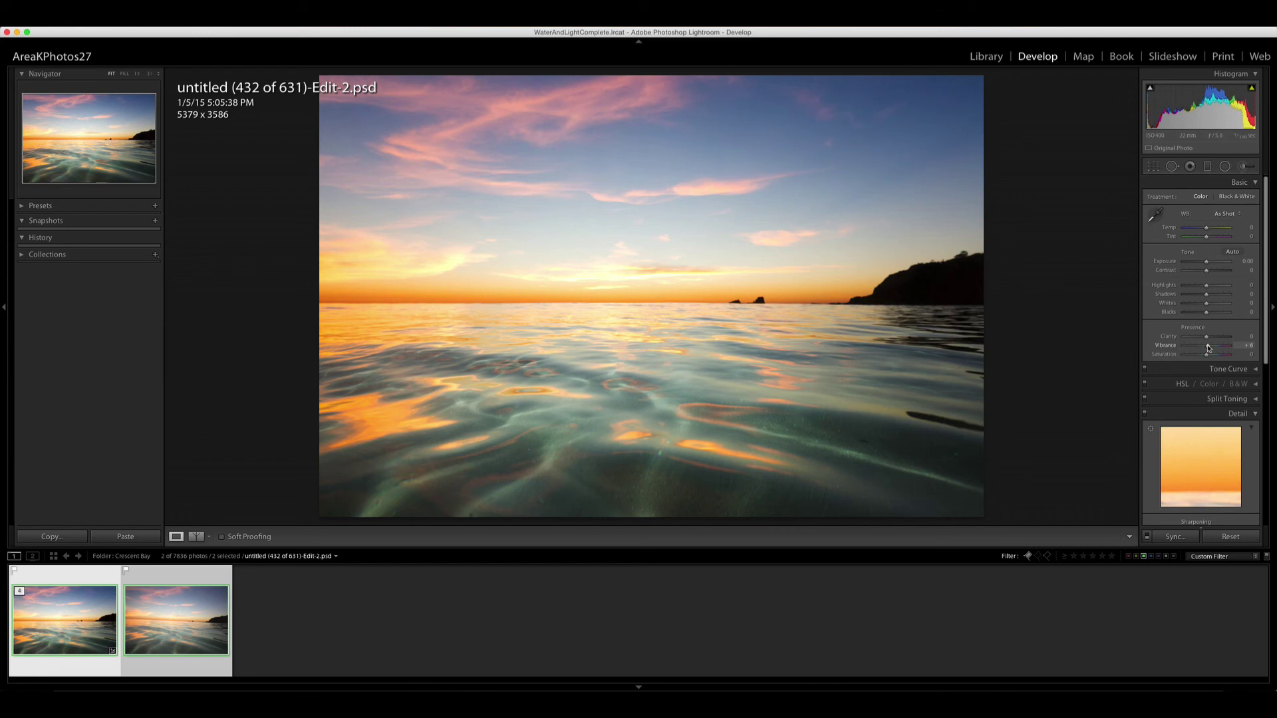
Set the edited PSD's Vibrance to +29 and inspect the orange reflections in the water up close
drag(1208, 347, 1215, 347)
drag(1214, 347, 1214, 347)
click(427, 387)
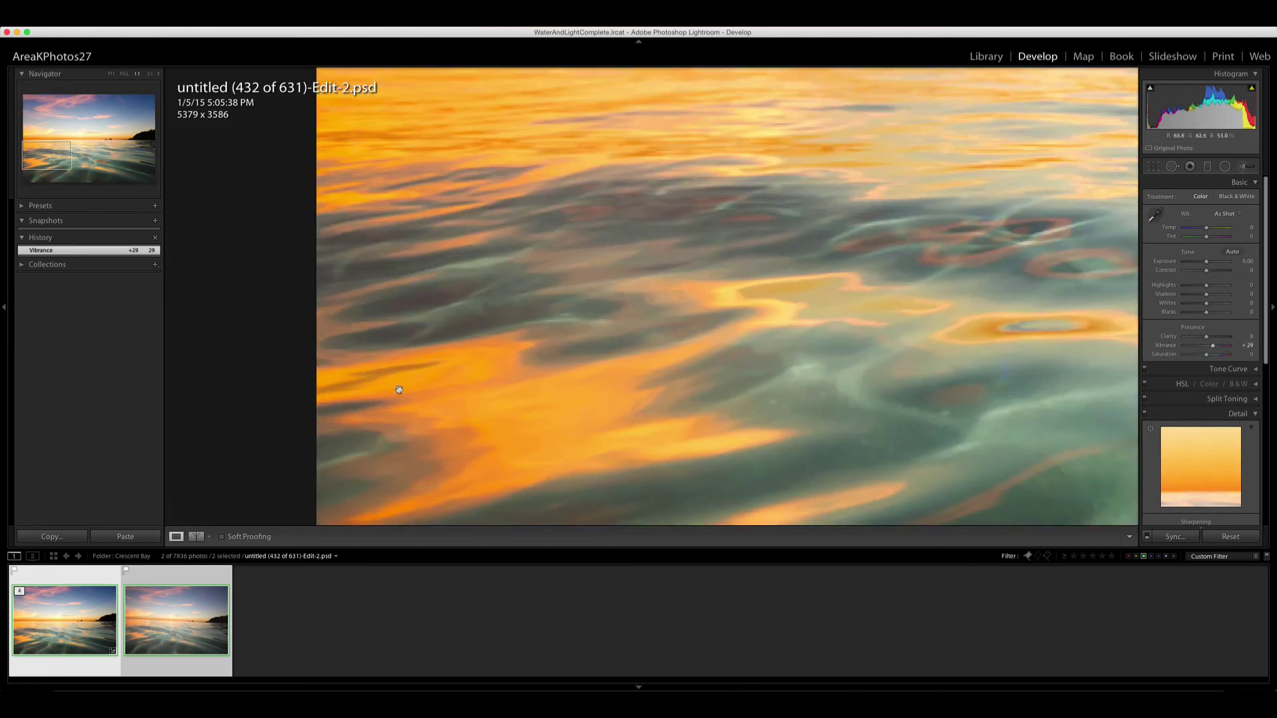
drag(869, 178, 922, 288)
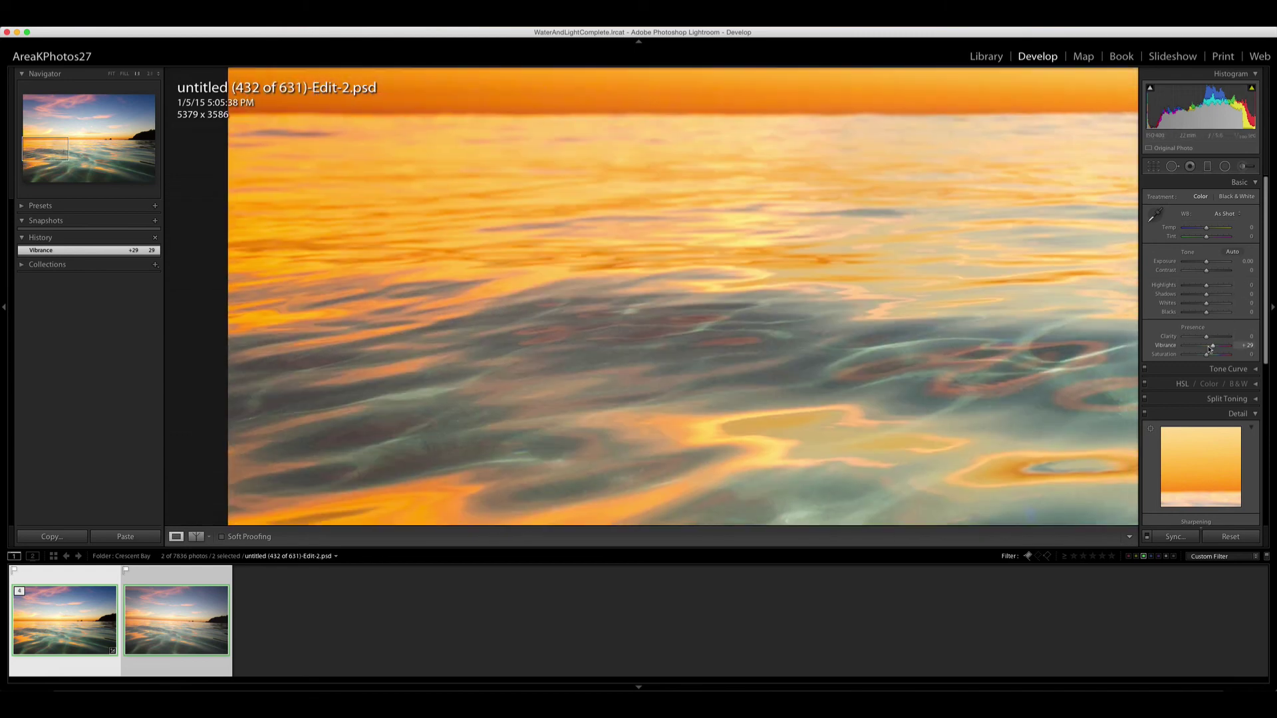
Try stronger and weaker Vibrance values on the zoomed water, compare before and after, and return Vibrance to +29
drag(1210, 347, 1235, 348)
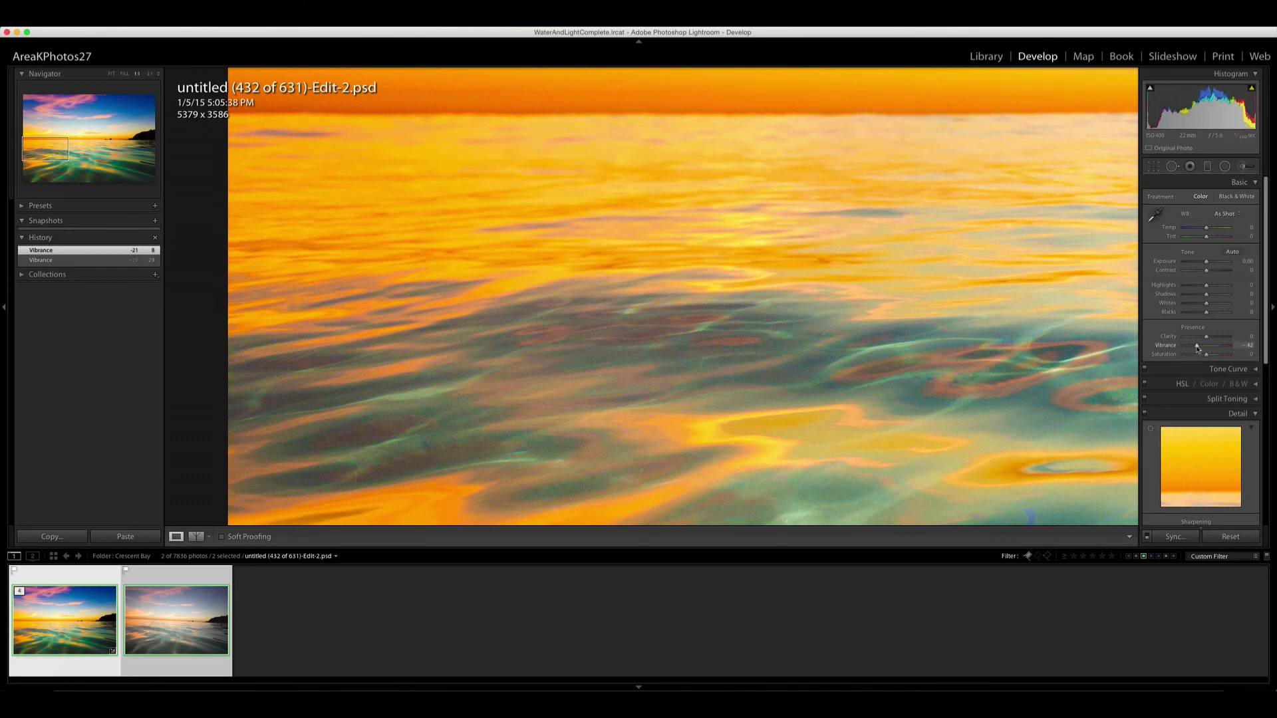
key(backslash)
key(backslash)
drag(1234, 347, 1214, 348)
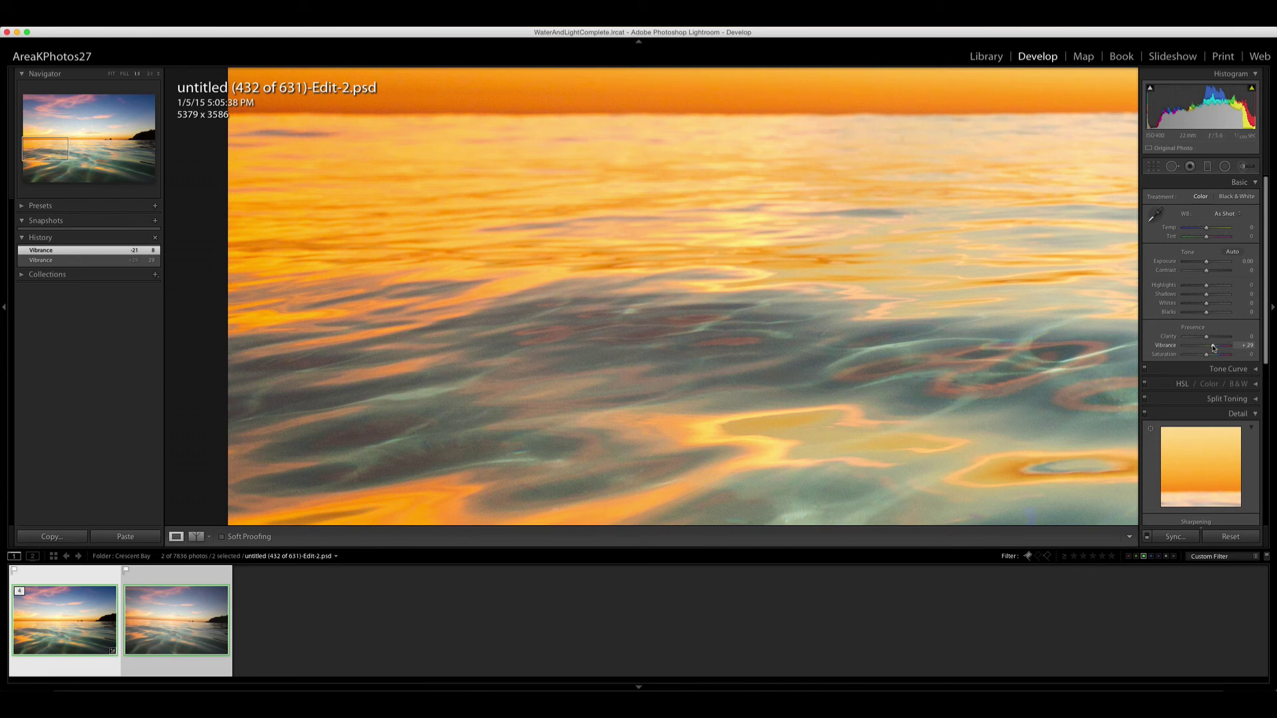
drag(1213, 347, 1214, 346)
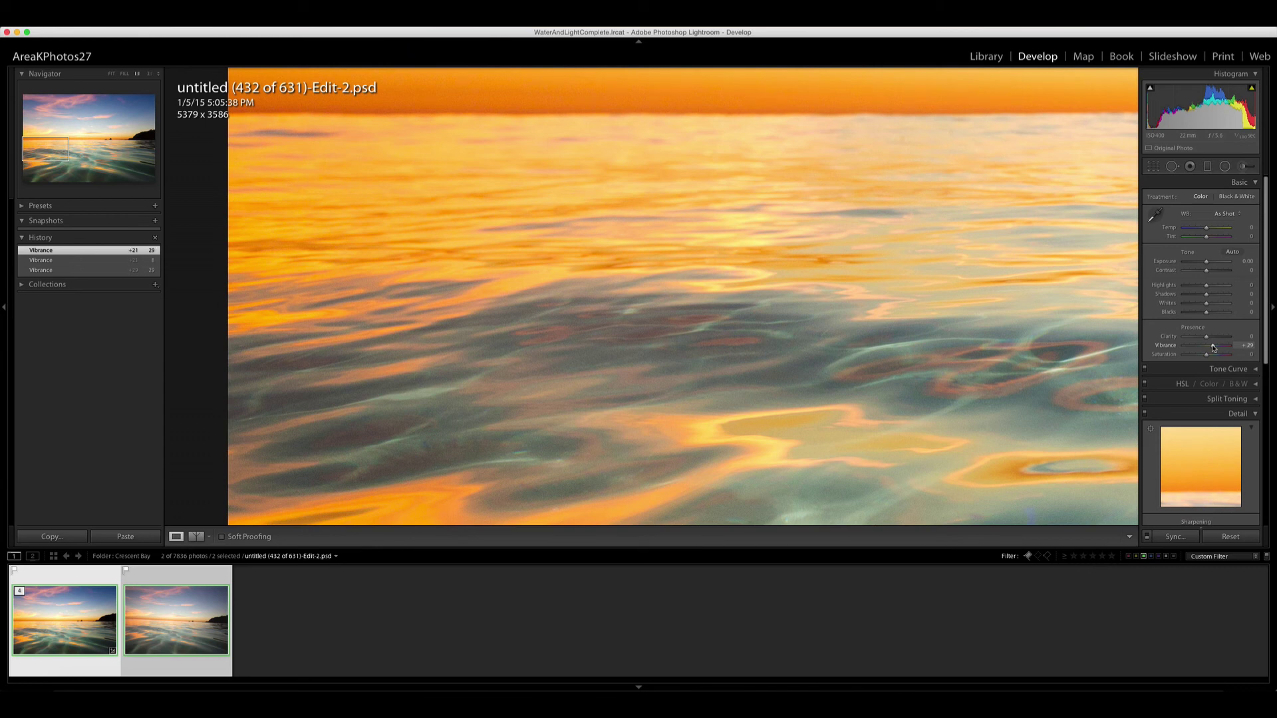
Cool the photo with Temp at -4 and lower Highlights to -13 after checking the bright sky near the horizon
click(815, 289)
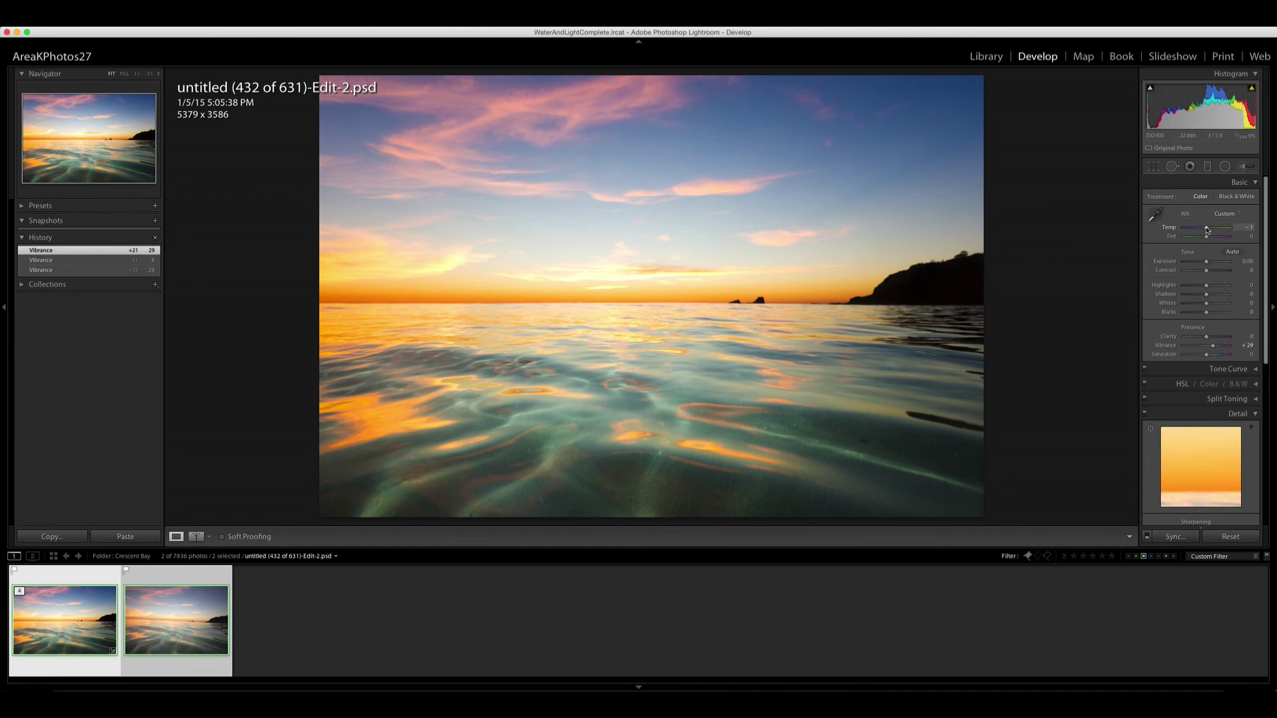
drag(1207, 230, 1206, 229)
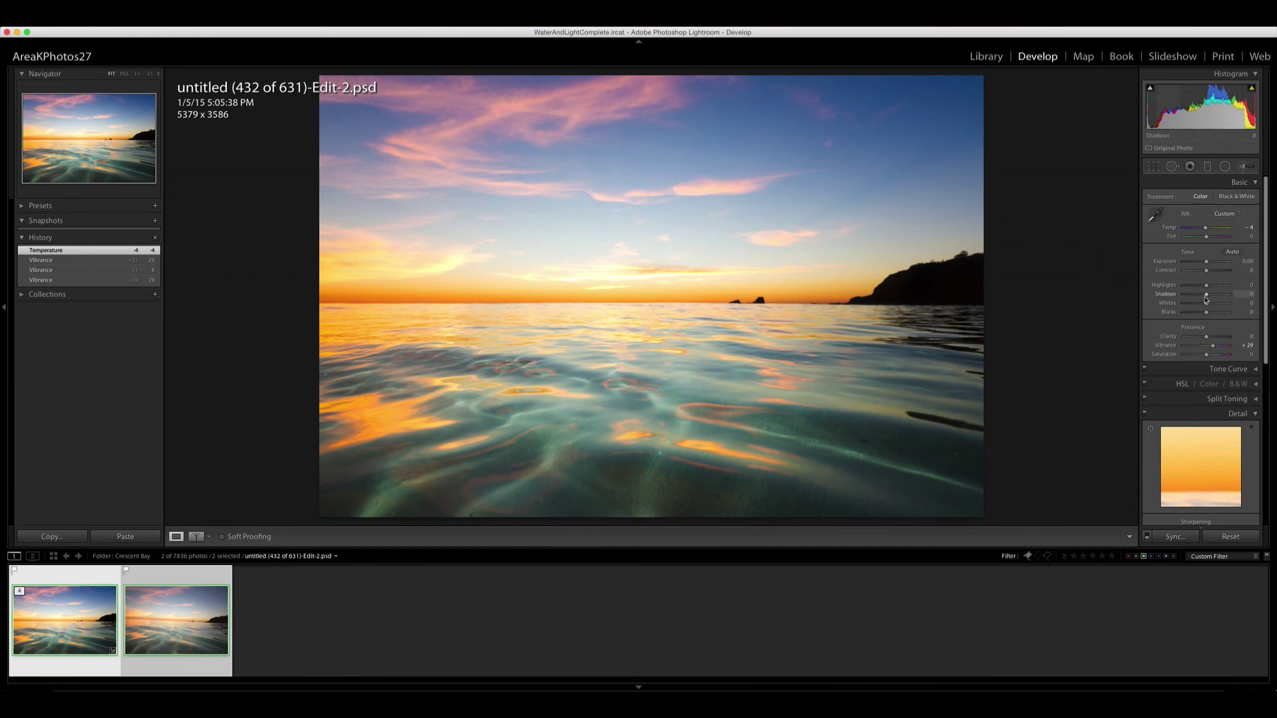
click(625, 277)
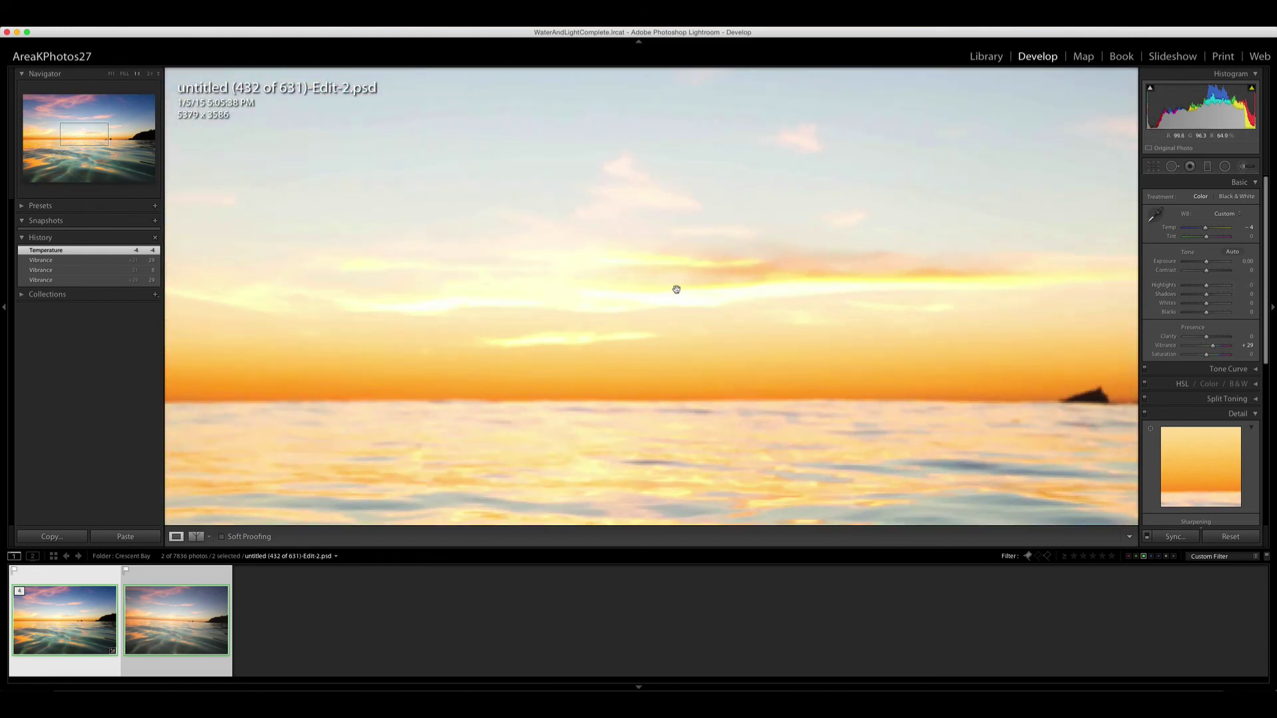
click(704, 304)
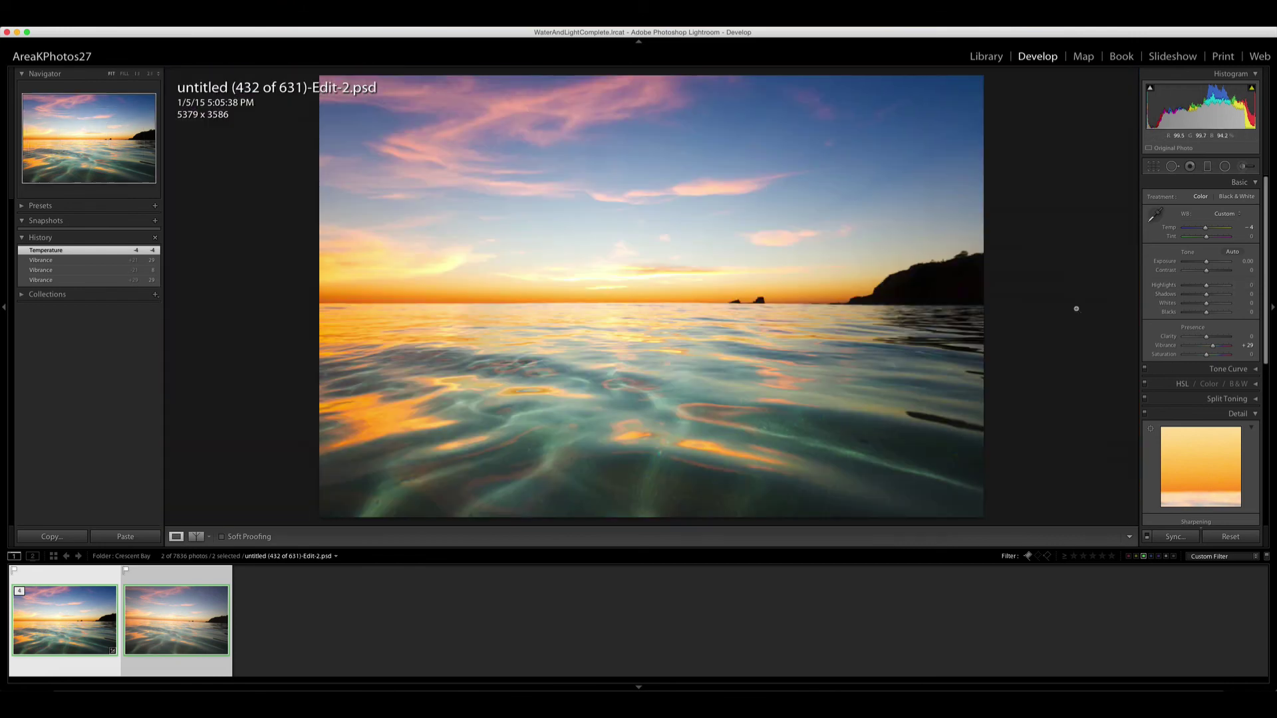
drag(1206, 285, 1203, 288)
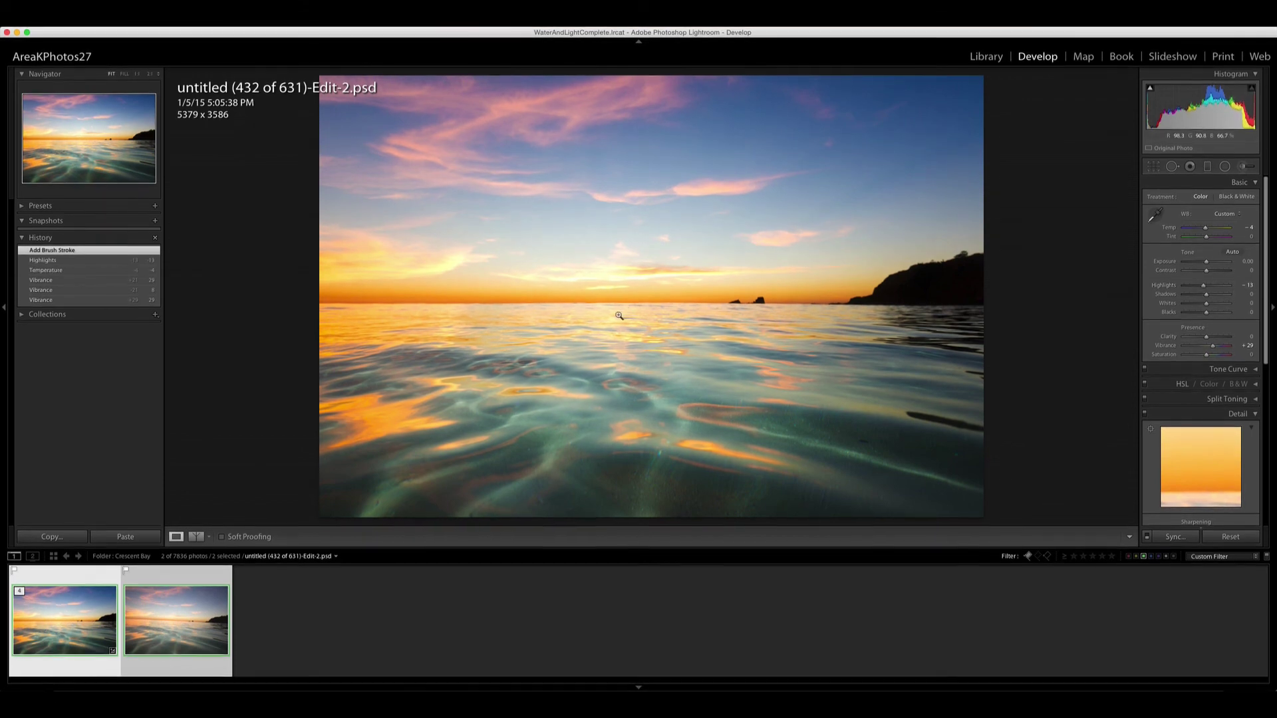
Export the finished photo with the Instagram user preset
right_click(637, 261)
mouse_move(712, 455)
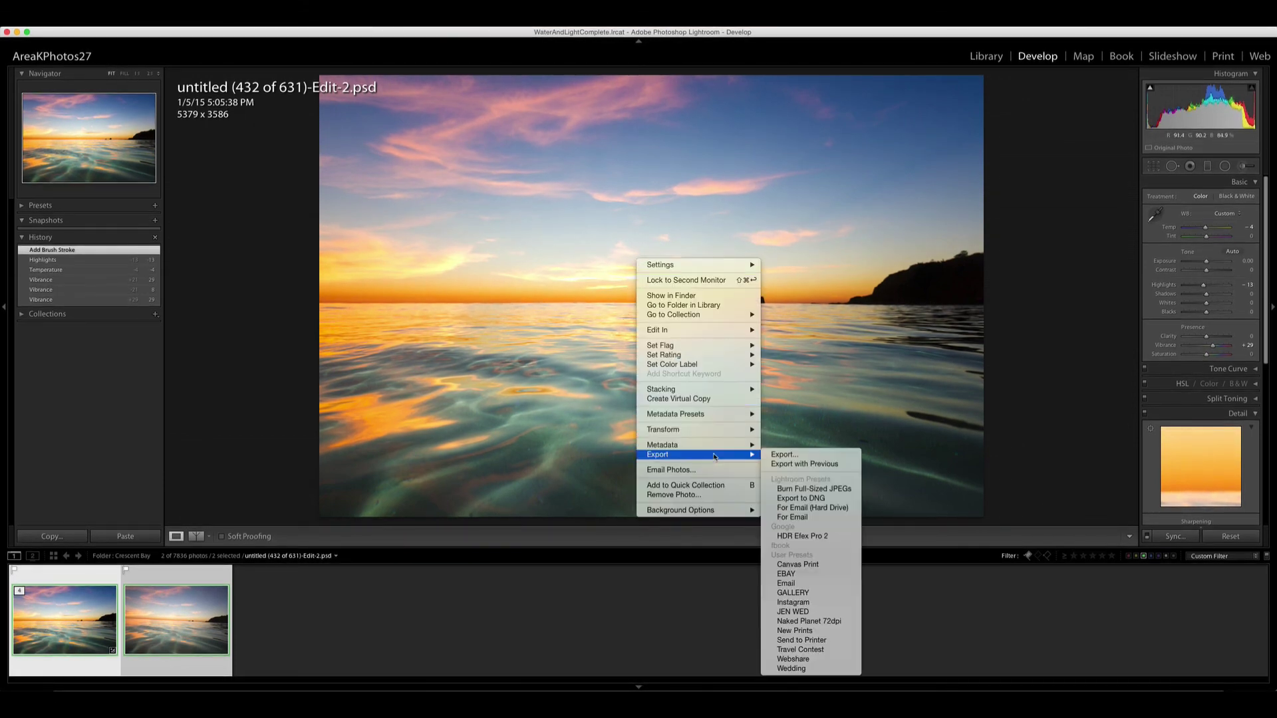
click(813, 607)
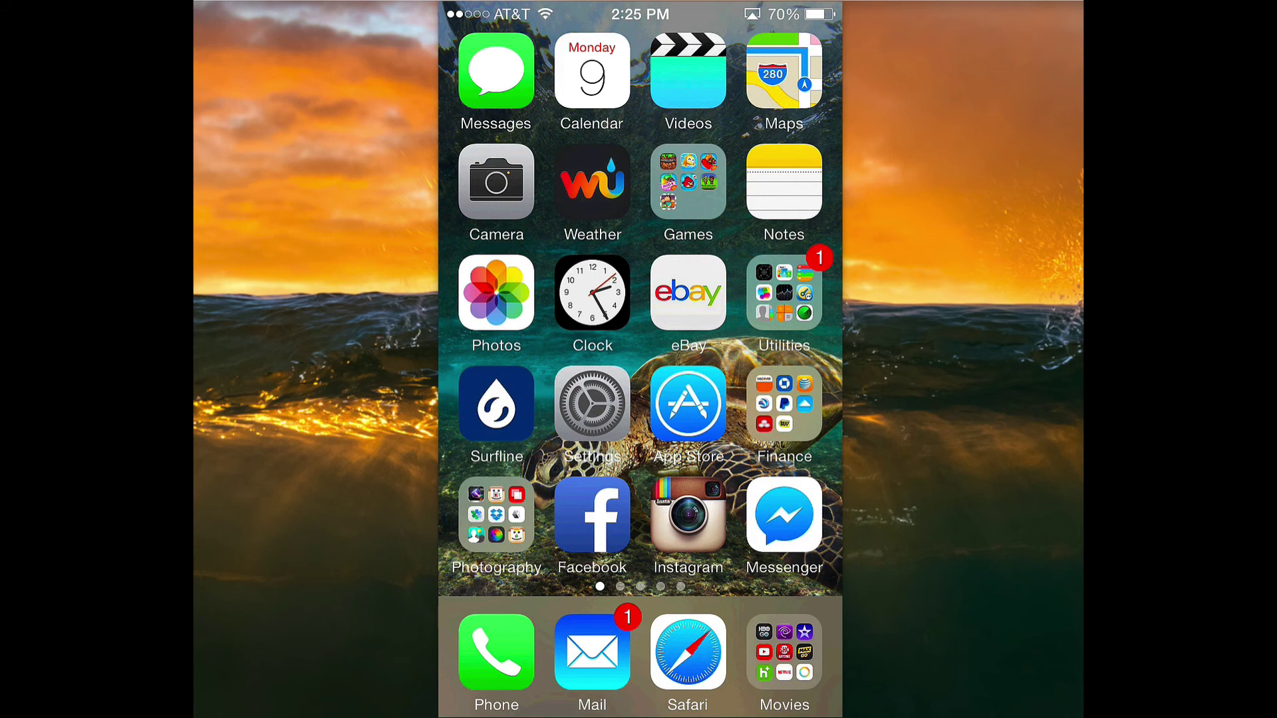
Save the sunset water photo from the insta folder in the phone's Dropbox app to the photo library
click(496, 514)
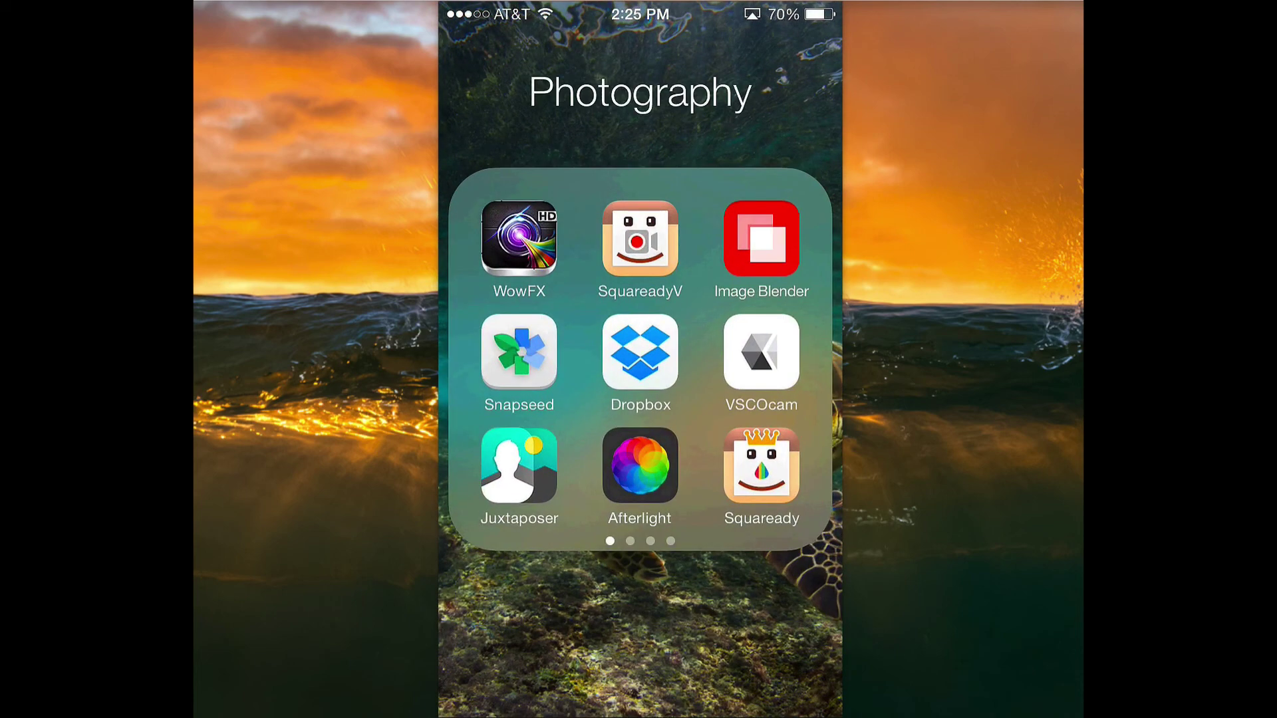
click(640, 351)
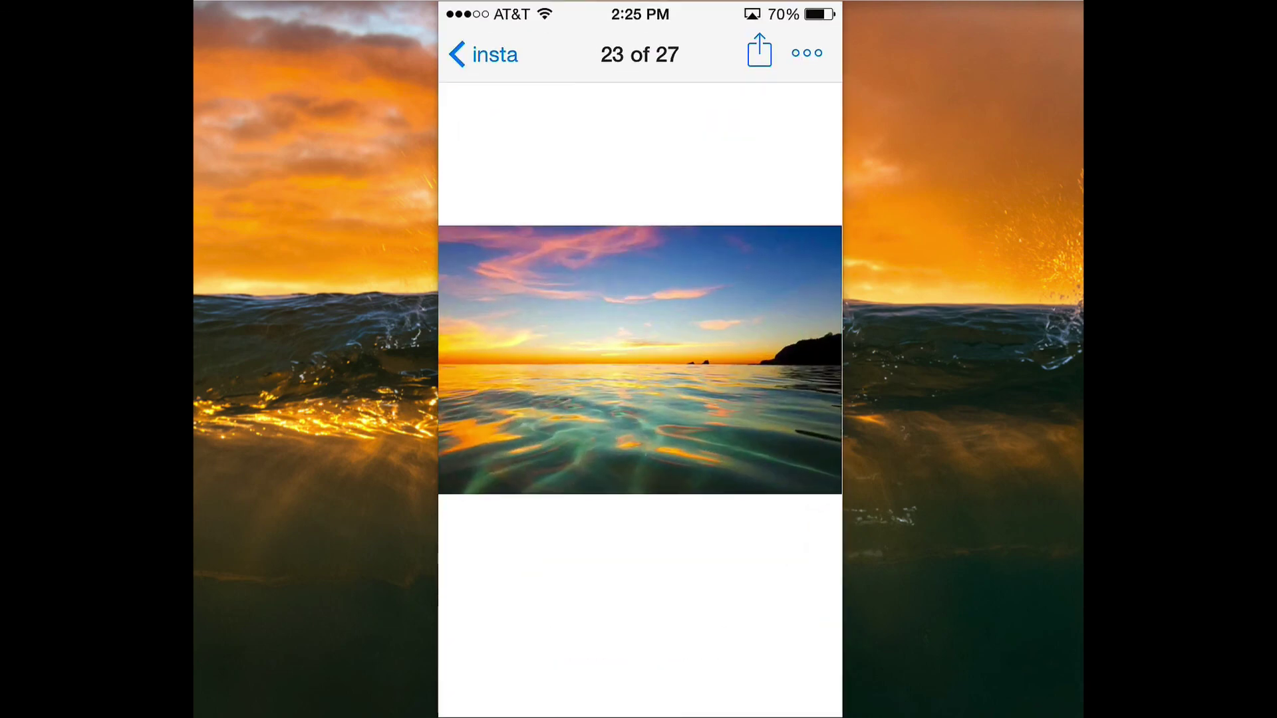
click(759, 51)
click(587, 543)
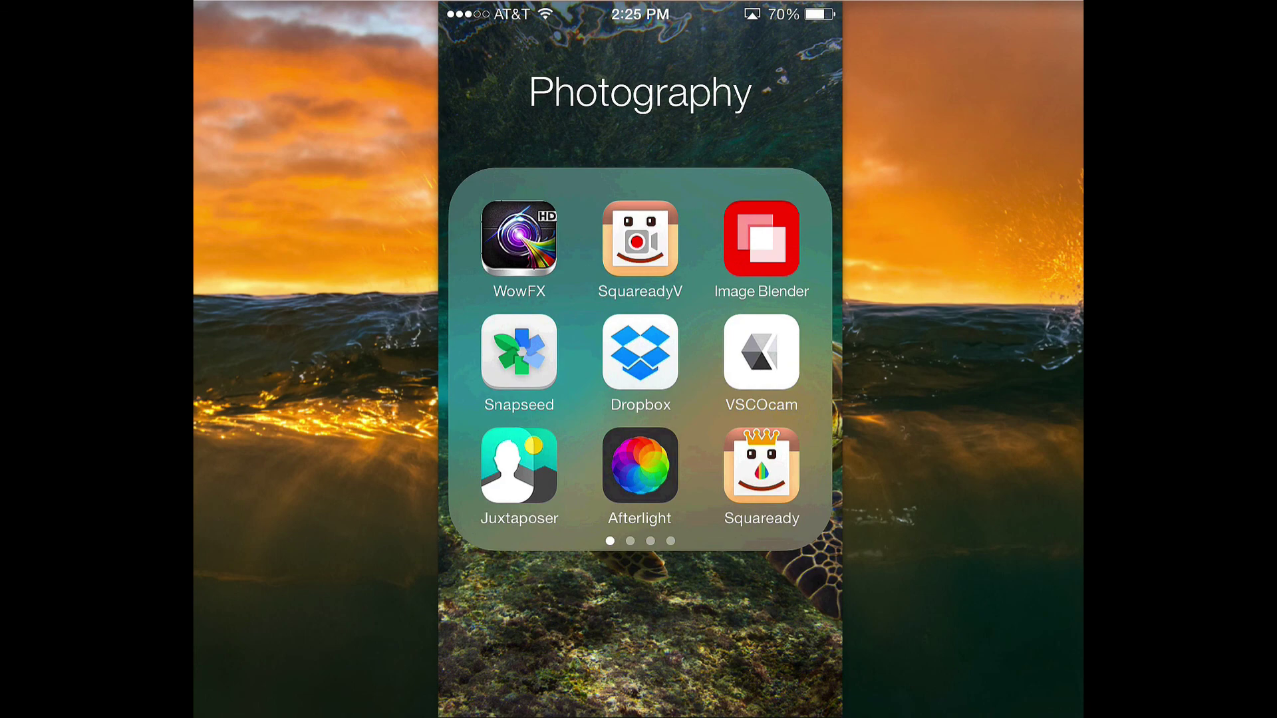
Switch to Squaready, make the latest photo fill the whole square frame, and send it to Instagram
click(761, 466)
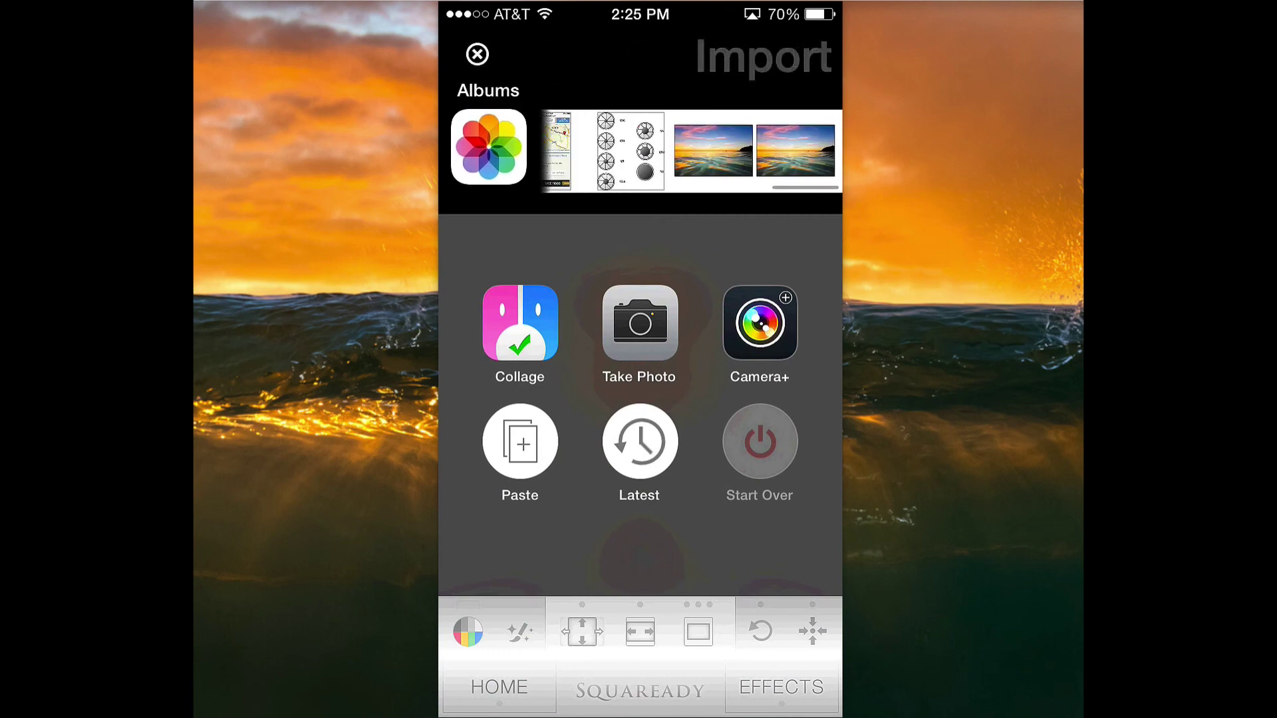
click(639, 442)
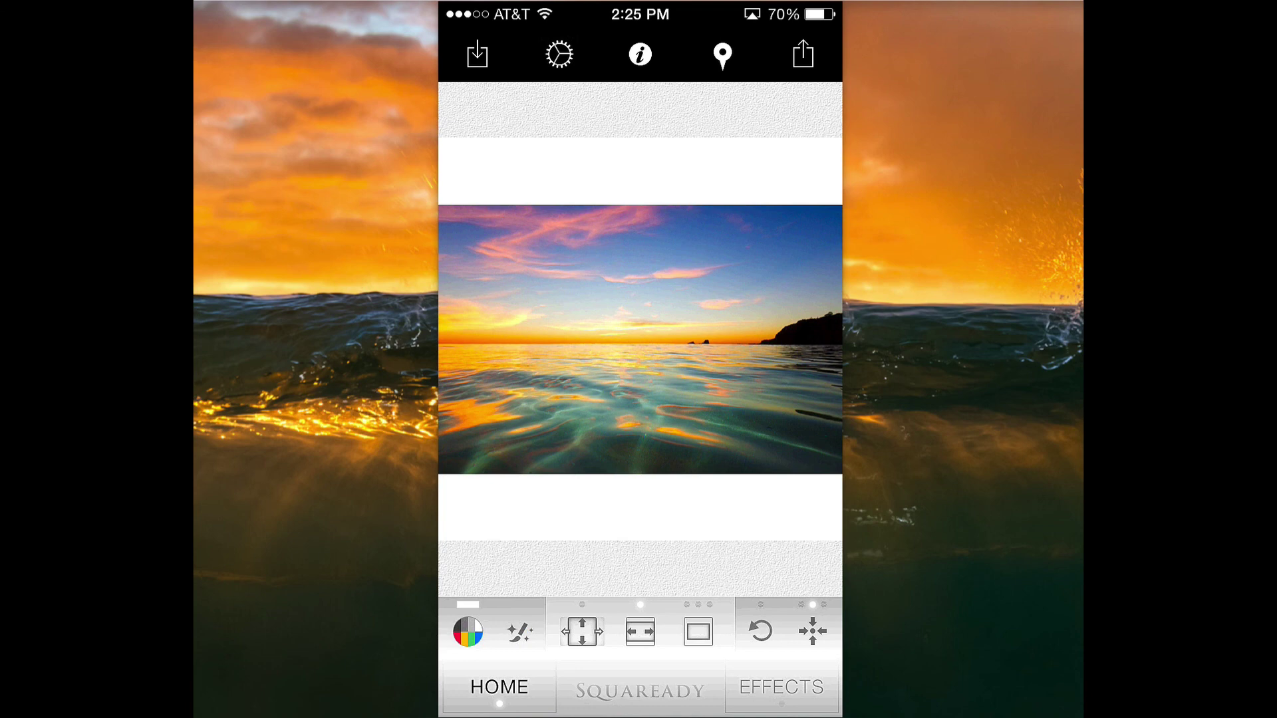
click(582, 631)
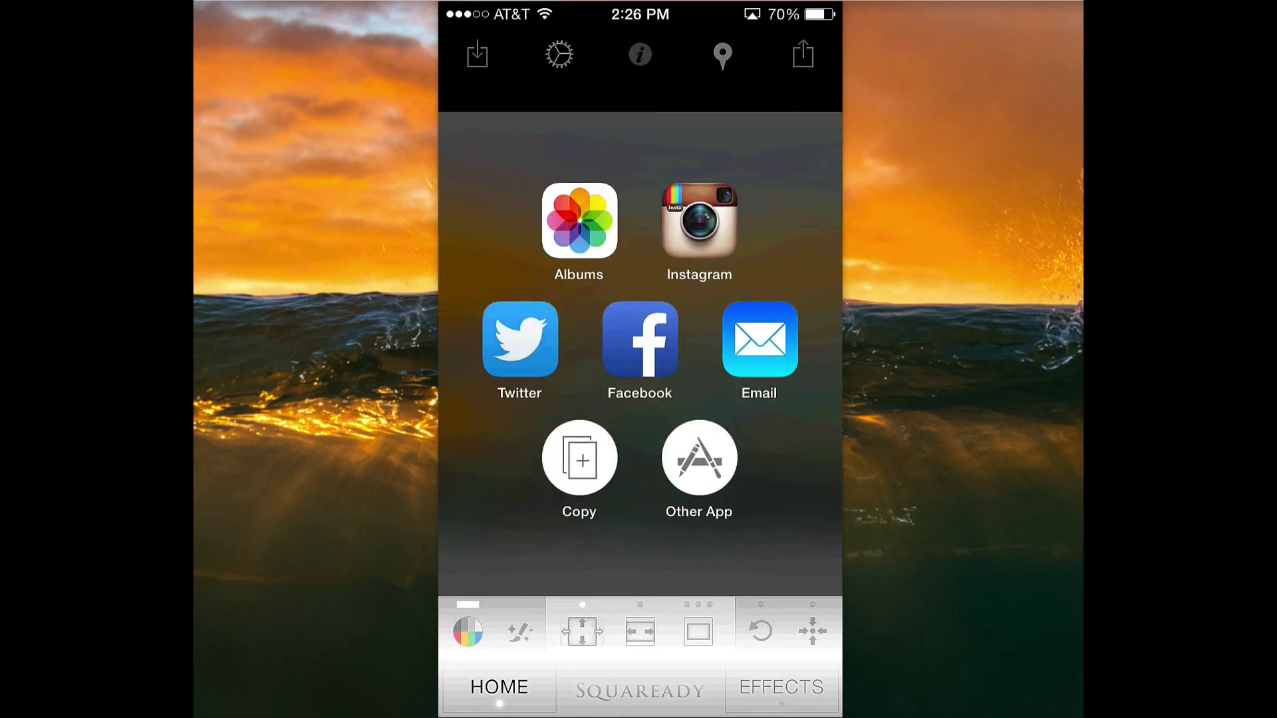
click(699, 221)
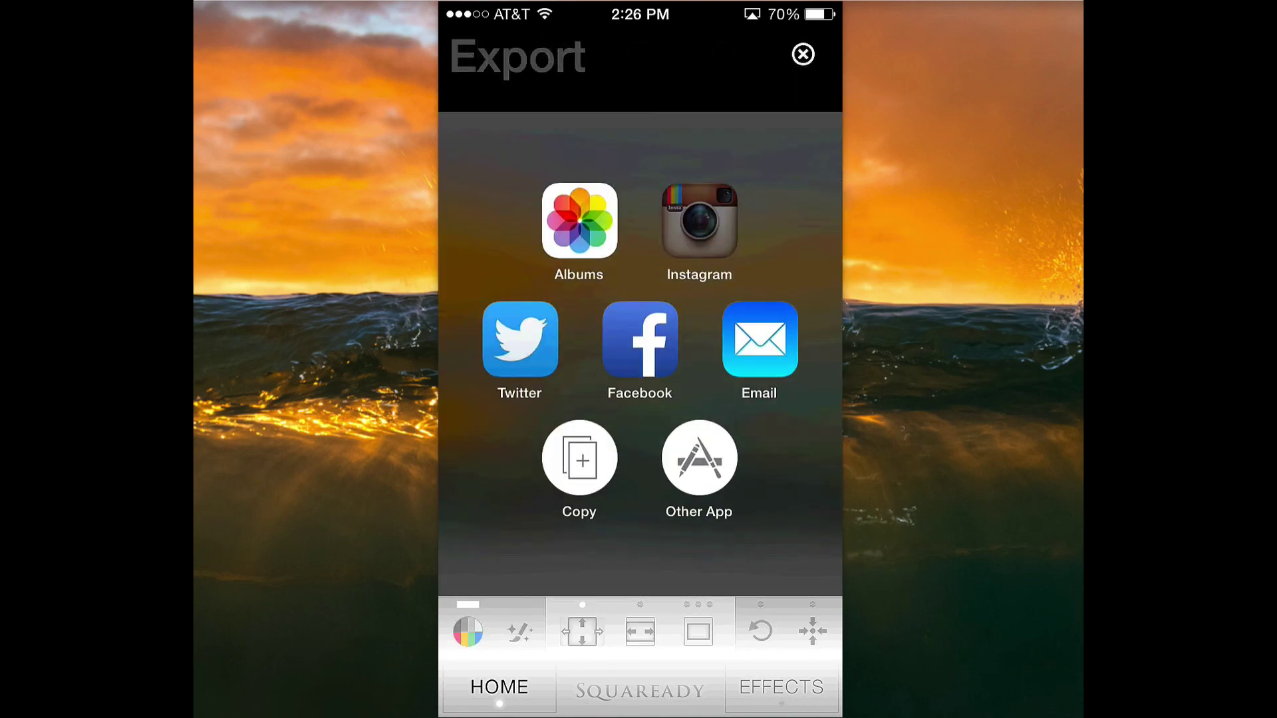
click(640, 680)
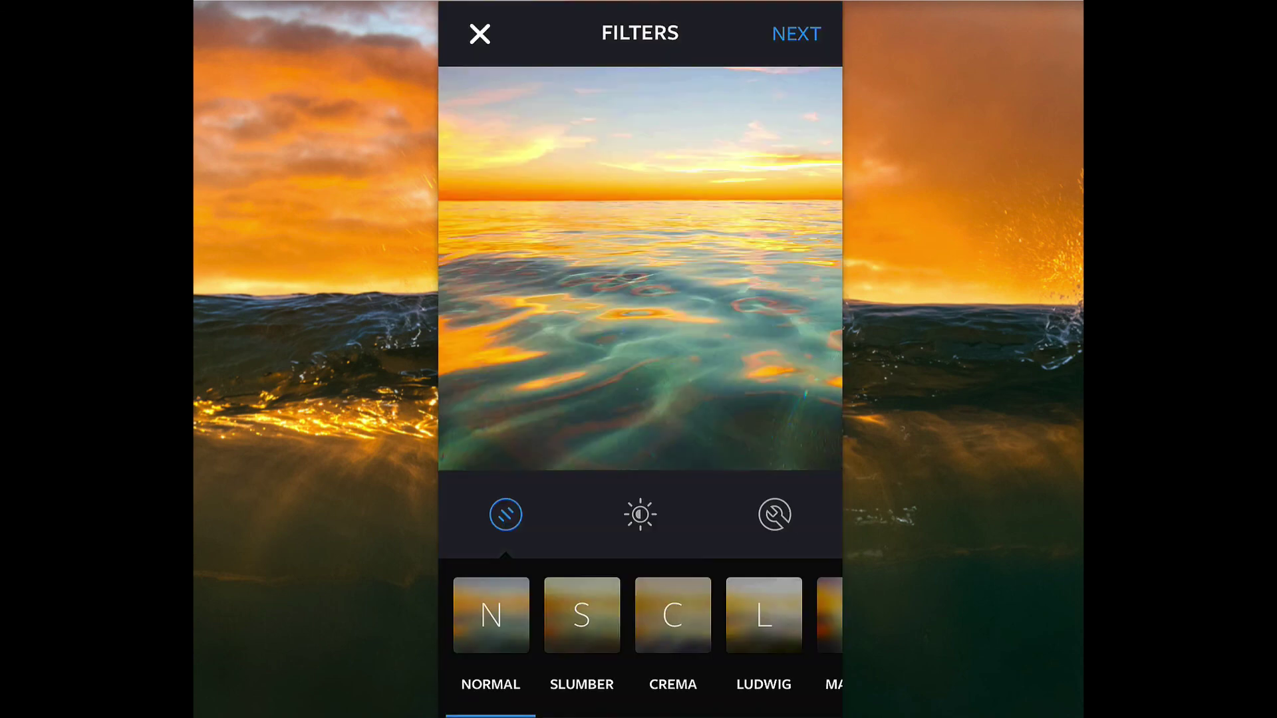
Apply a Lux adjustment of 20 to the photo in Instagram
click(640, 514)
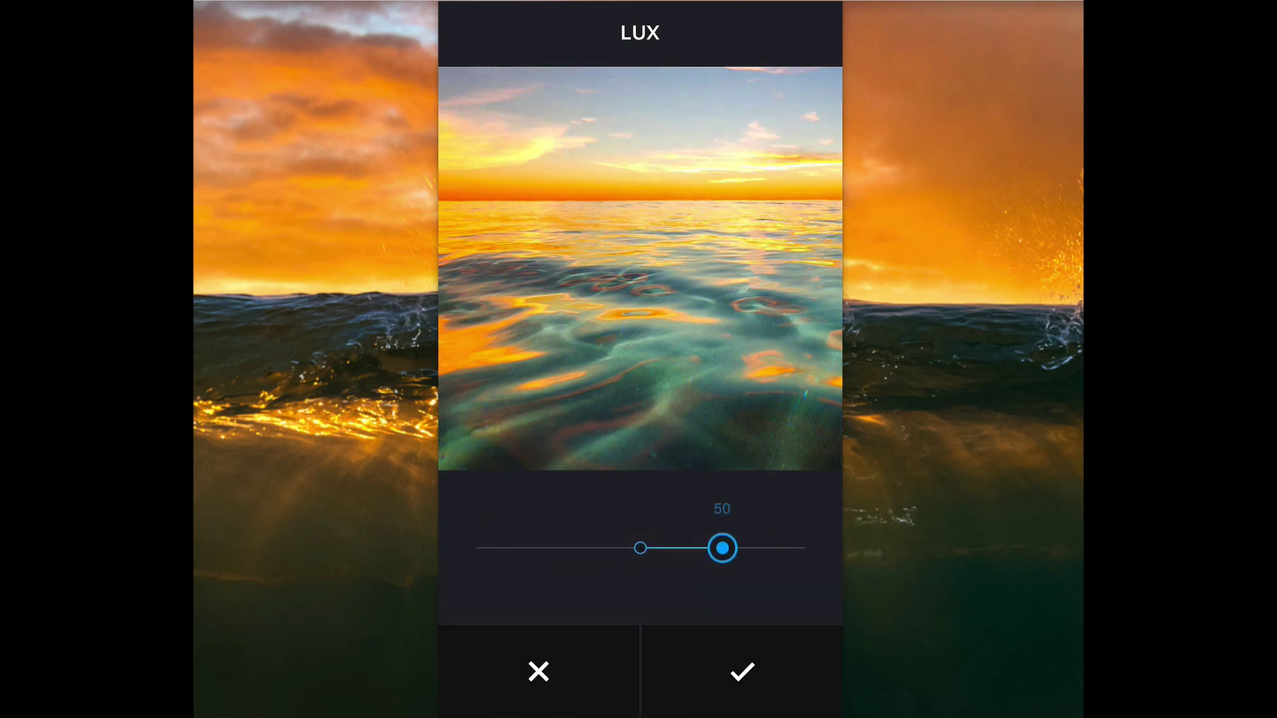
drag(722, 548, 680, 548)
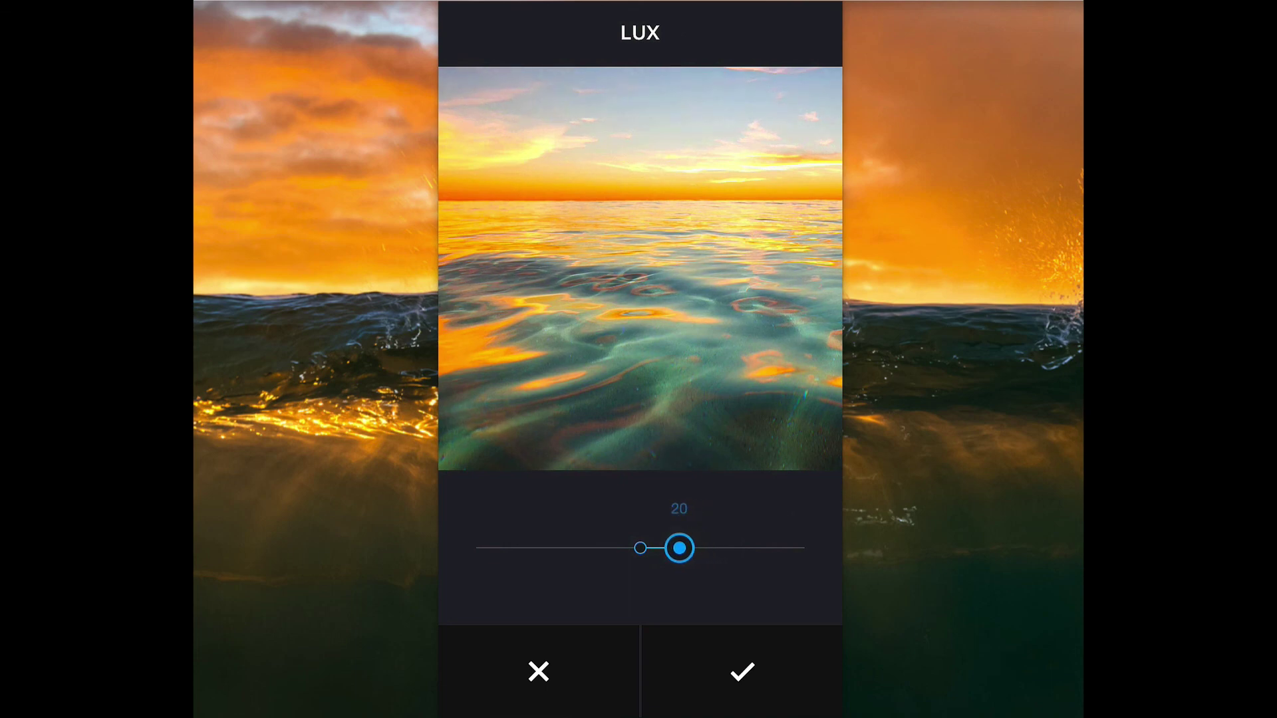
click(742, 672)
Raise the photo's Saturation slightly and apply the change
click(775, 514)
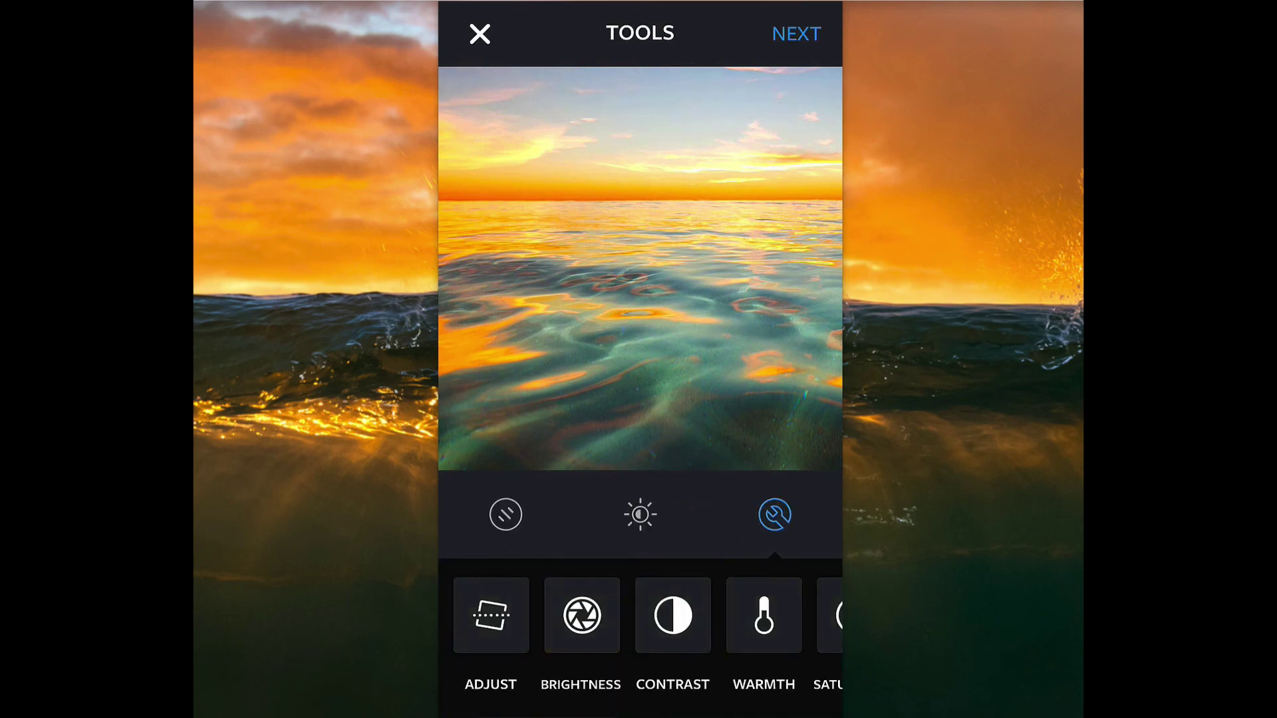
drag(671, 615, 562, 616)
click(745, 615)
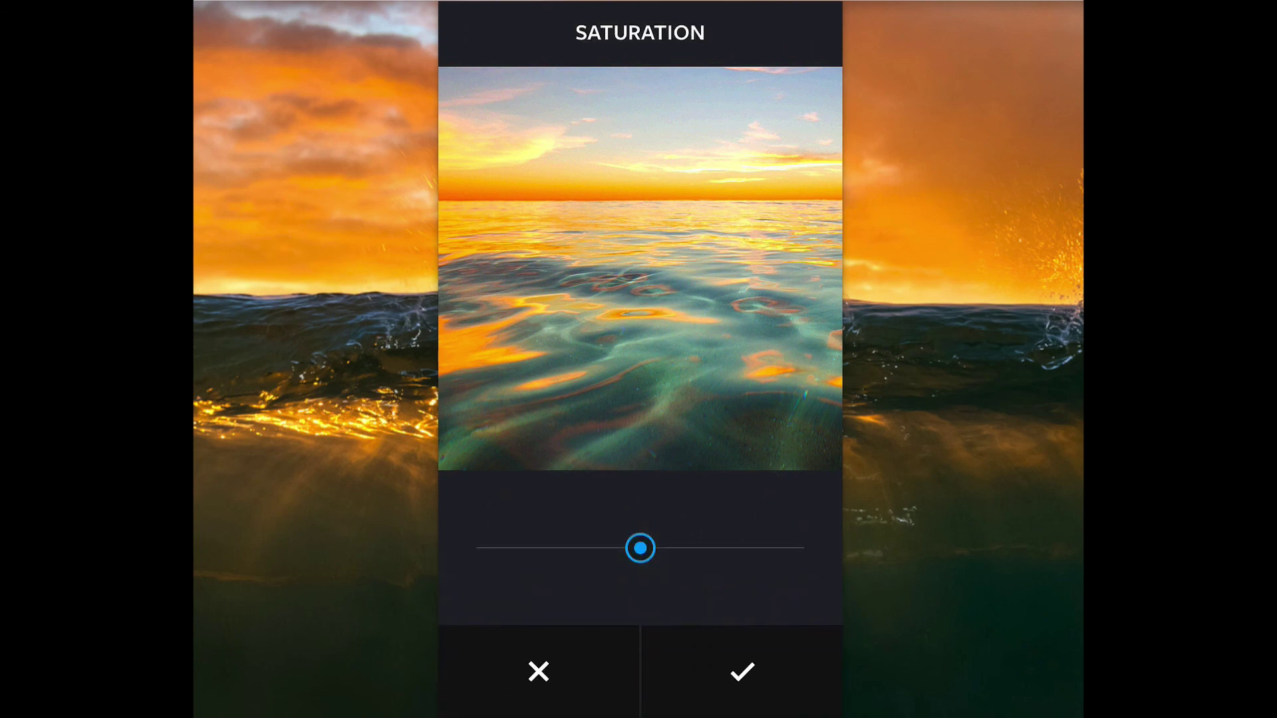
drag(640, 548, 668, 548)
click(742, 672)
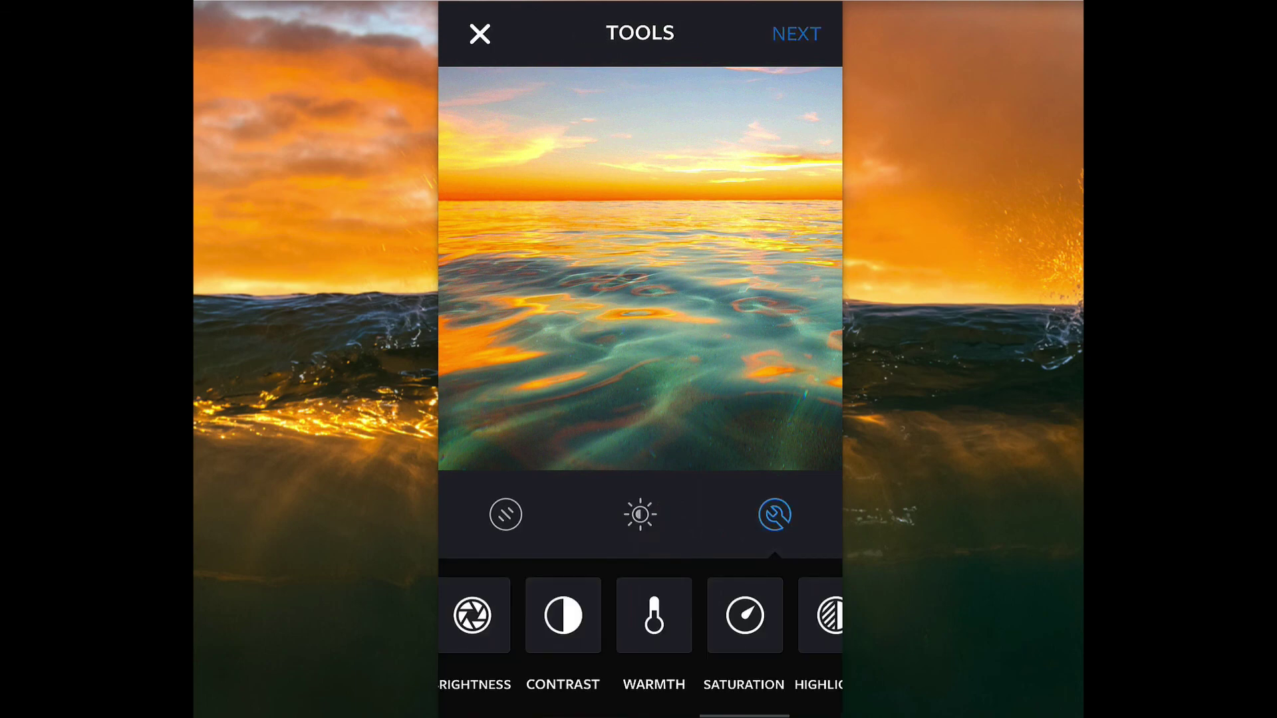
Proceed to the sharing options and open the post's caption for editing
click(796, 34)
click(599, 134)
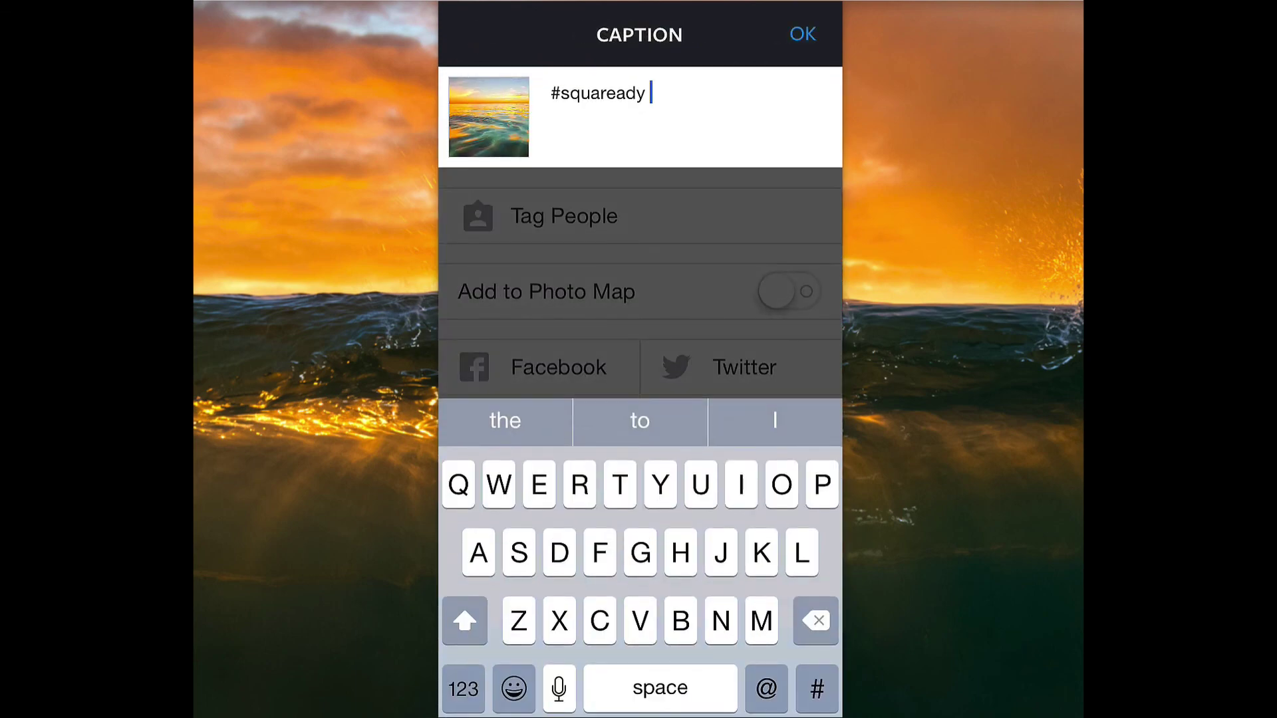